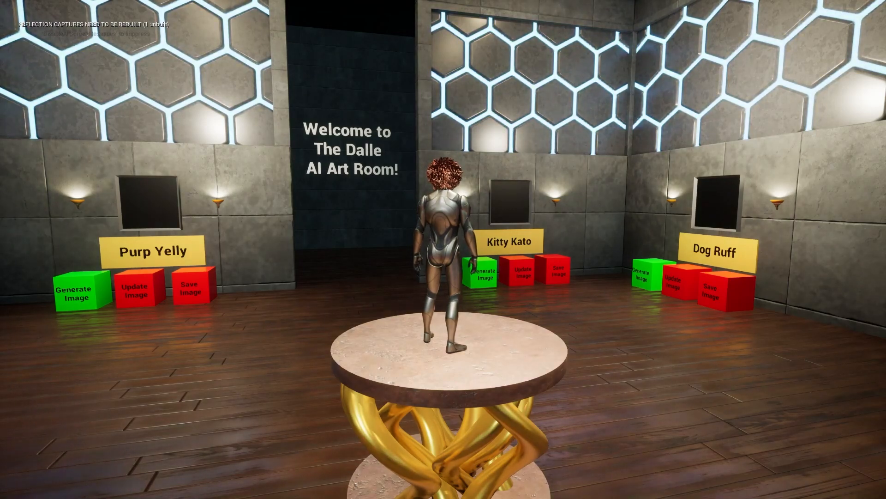
# Walk the character to the Rain Beau station and activate its Generate Image block
pyautogui.click(443, 250)
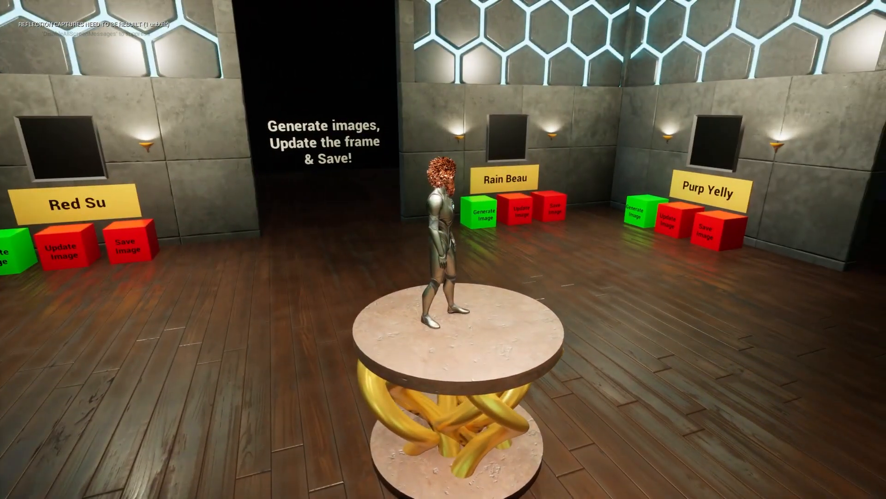
pyautogui.press('w')
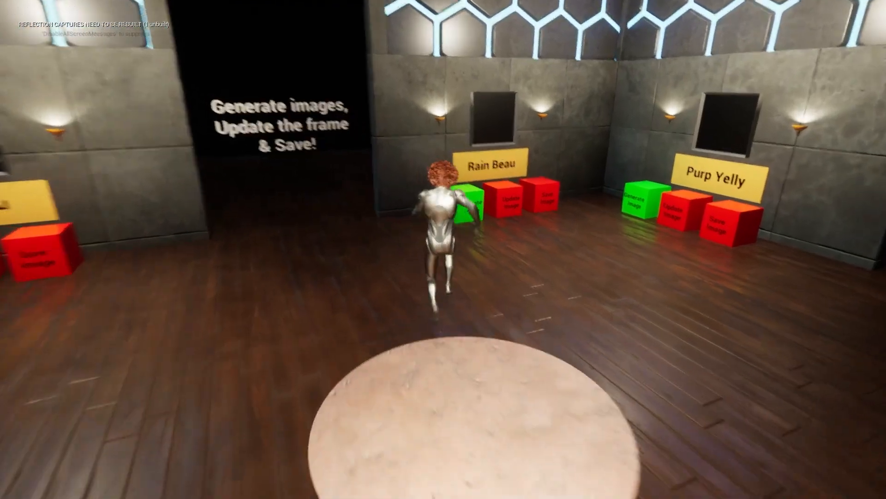
pyautogui.press('e')
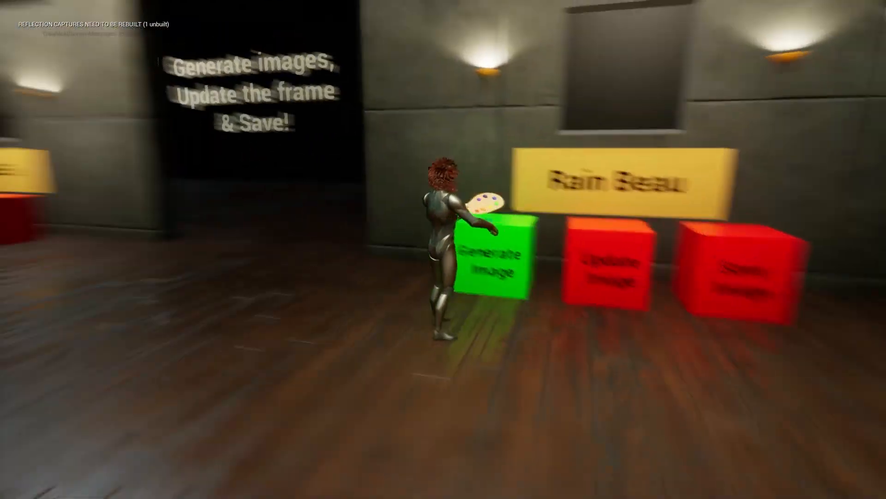
pyautogui.press('e')
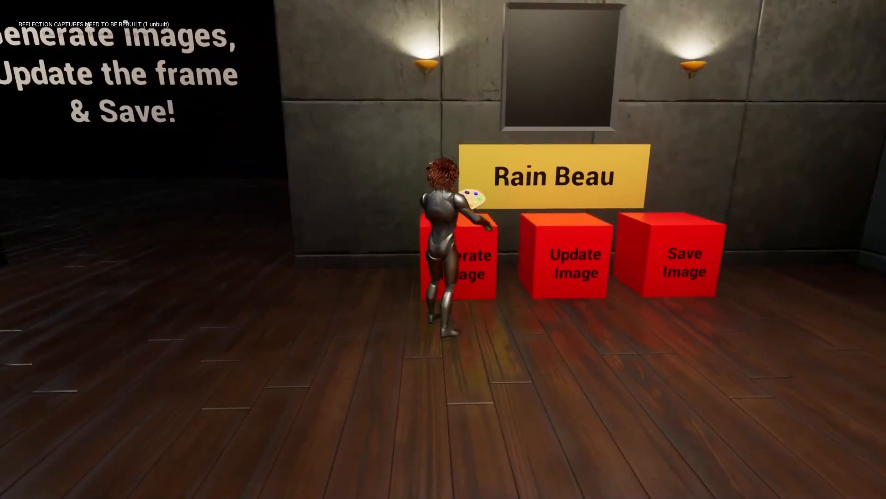
# Move the character to the Rain Beau station's Update Image block and activate it to fill the frame
pyautogui.press('d')
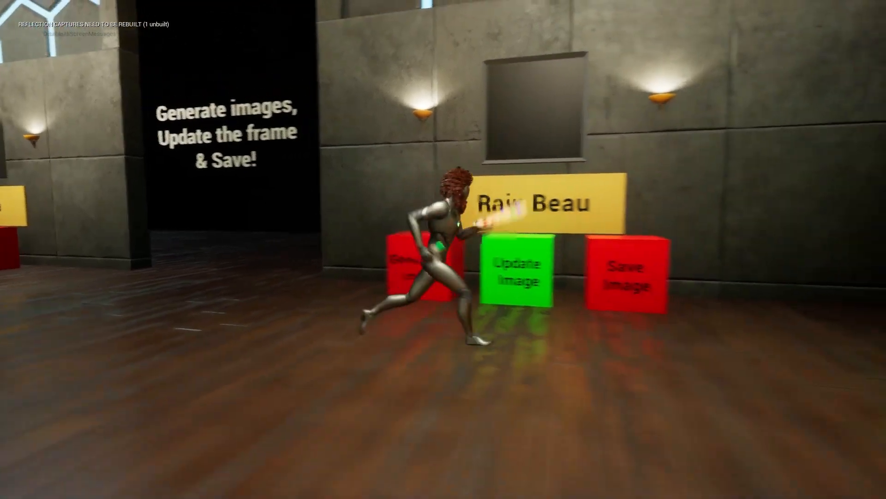
pyautogui.press('w')
pyautogui.press('e')
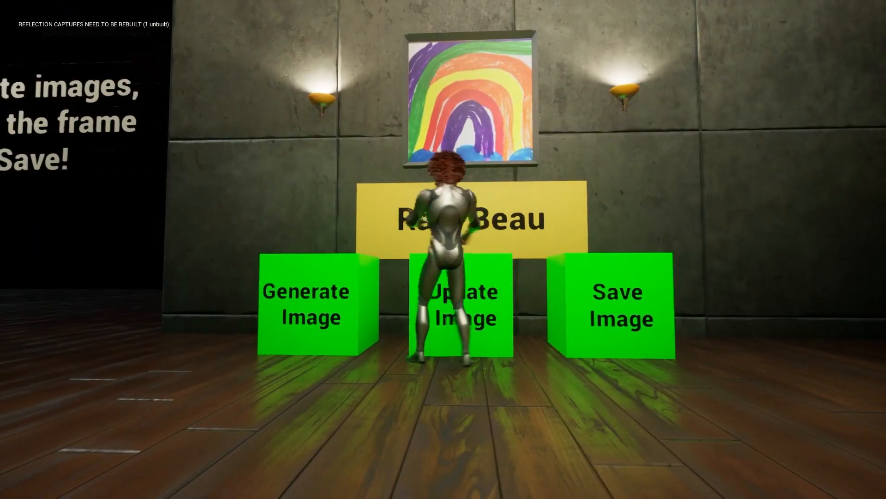
# Walk the character over to the Rain Beau station's Save Image block and back away from the frame
pyautogui.press('d')
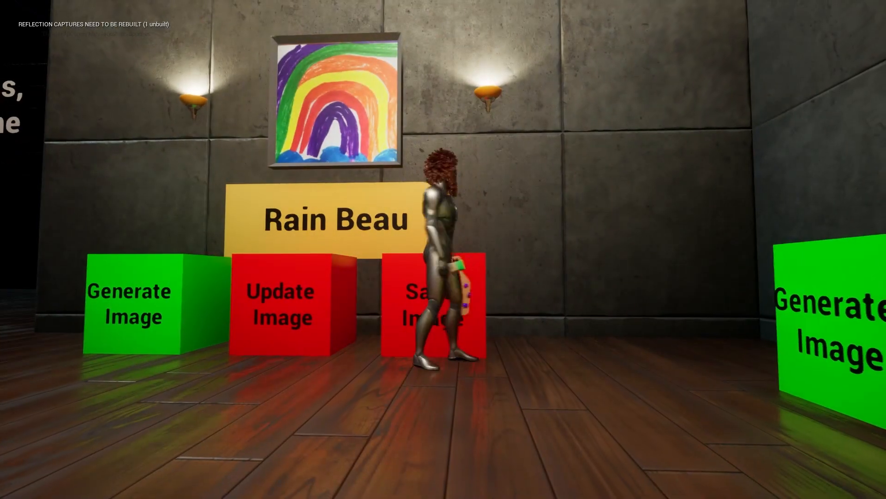
pyautogui.press('s')
pyautogui.press('a')
pyautogui.press('s')
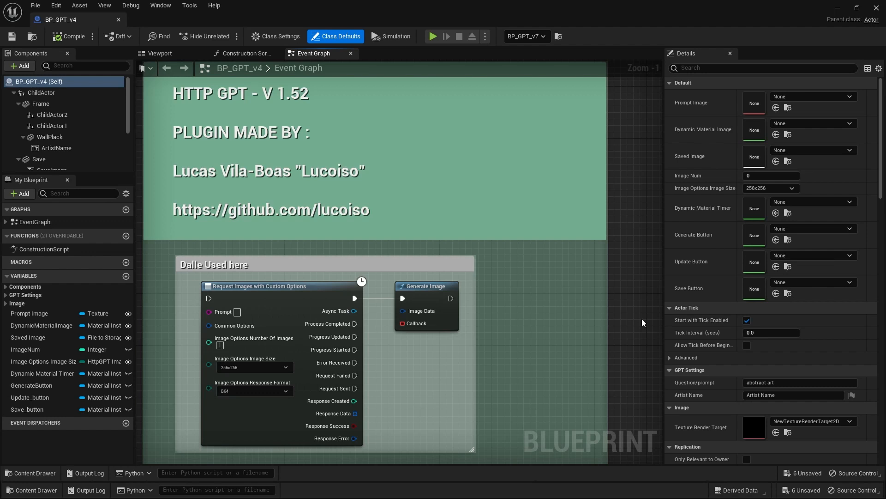
# Browse the event graph's available actions and examine the Http GPT task and Chat functions
pyautogui.rightClick(513, 307)
pyautogui.scroll(-3, 530, 251)
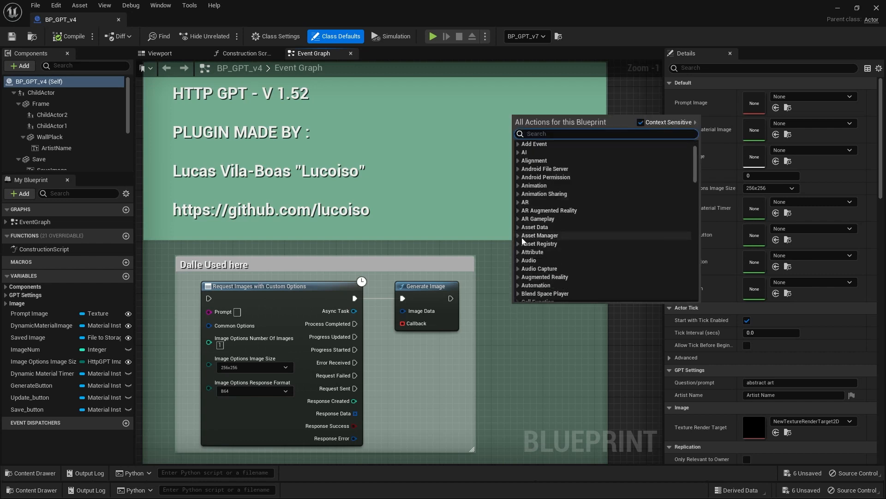
pyautogui.scroll(-10, 525, 242)
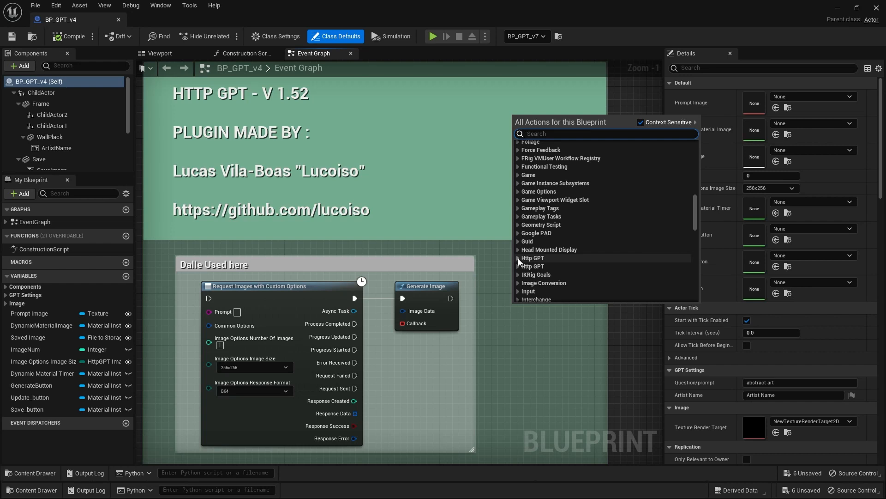
pyautogui.click(518, 258)
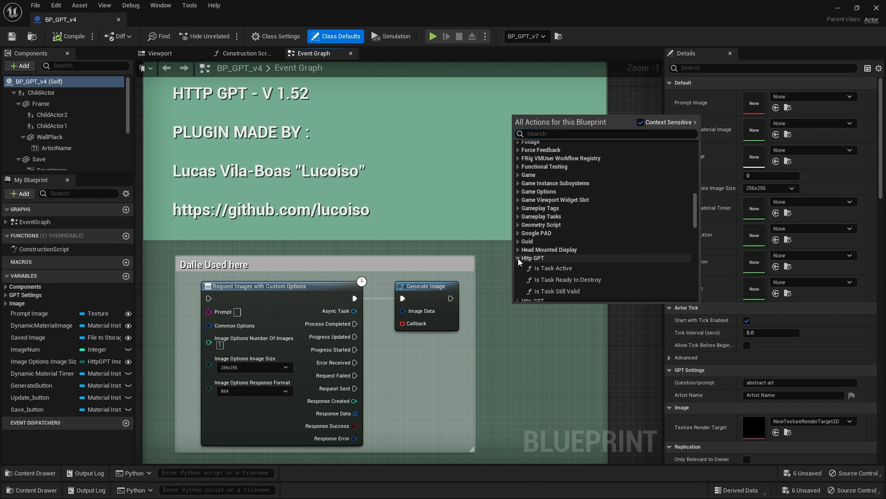
pyautogui.scroll(-1, 555, 270)
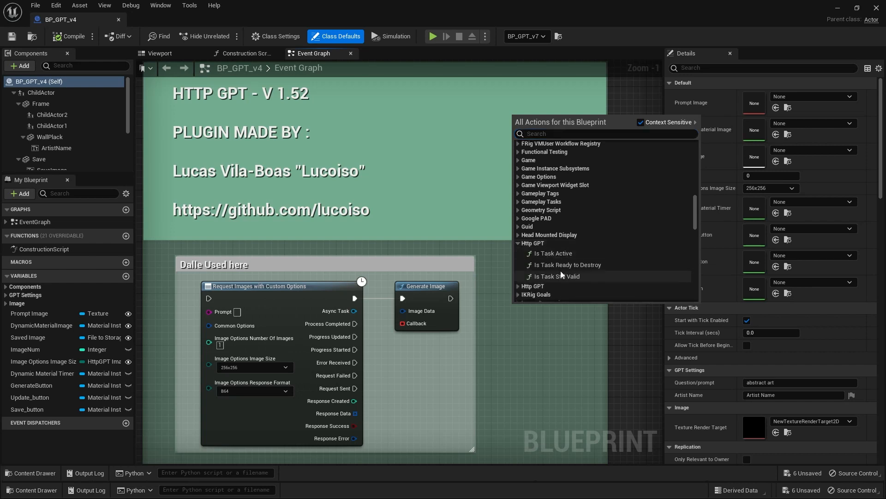
pyautogui.click(518, 286)
pyautogui.scroll(-3, 535, 277)
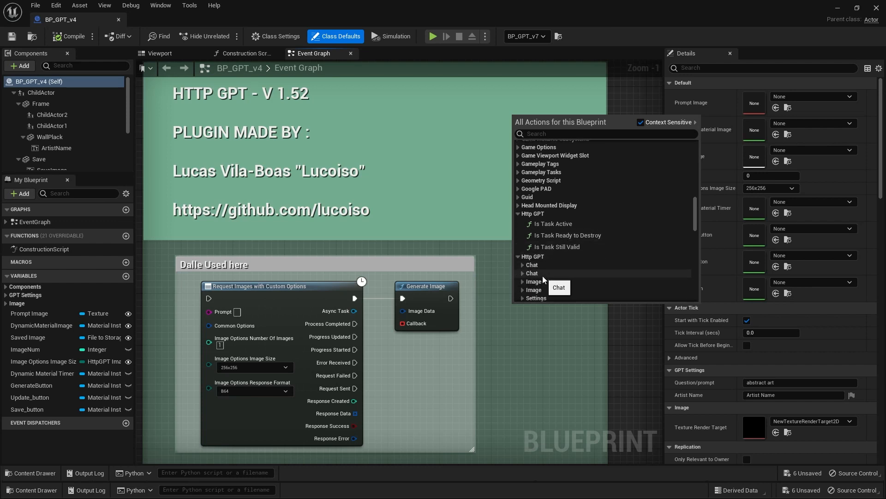
pyautogui.scroll(-2, 540, 273)
pyautogui.click(524, 250)
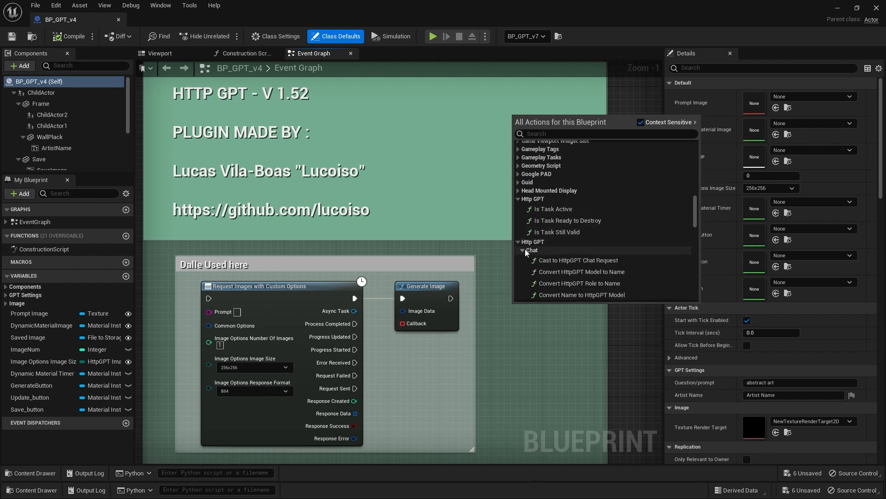
pyautogui.scroll(-3, 577, 262)
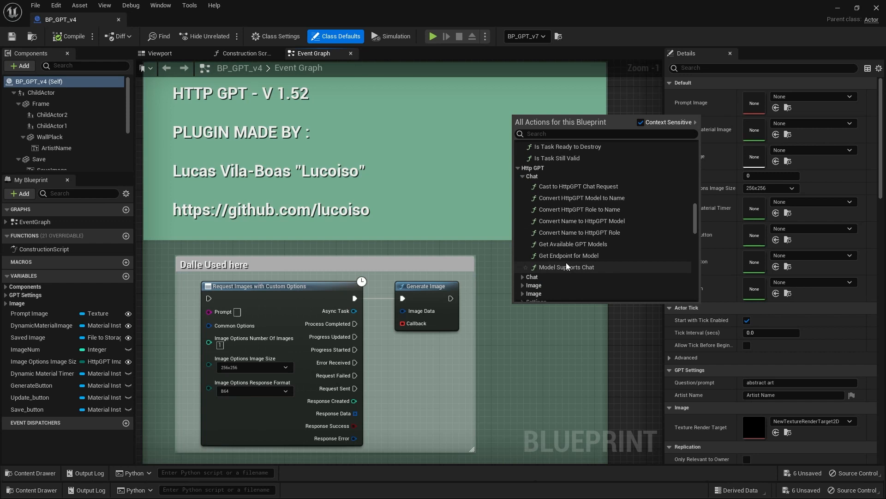
# Examine the Http GPT Image functions, including the Custom and Default image request groups
pyautogui.click(527, 284)
pyautogui.scroll(-3, 572, 260)
pyautogui.scroll(-1, 572, 260)
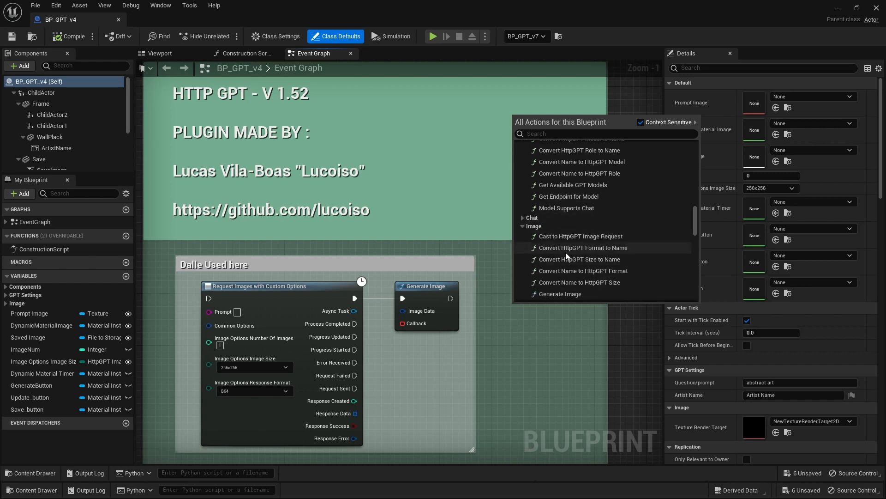
pyautogui.scroll(-1, 559, 250)
pyautogui.scroll(-1, 557, 250)
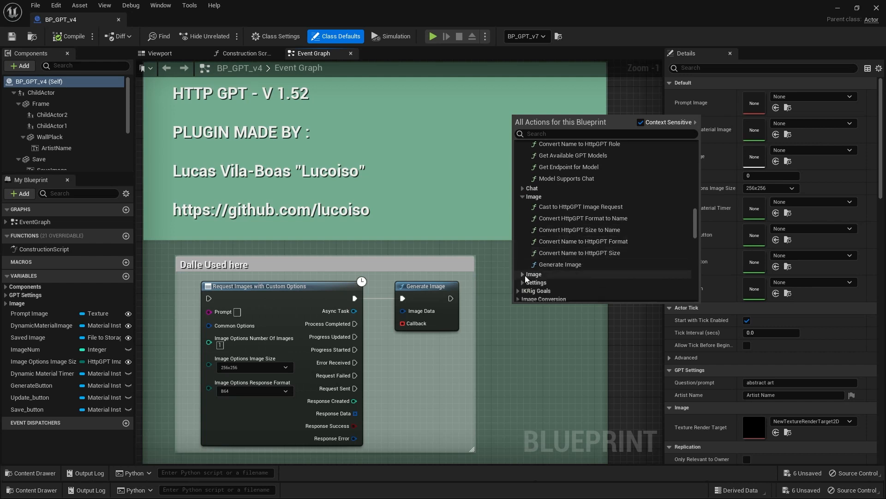
pyautogui.click(523, 274)
pyautogui.scroll(-1, 568, 246)
pyautogui.click(527, 268)
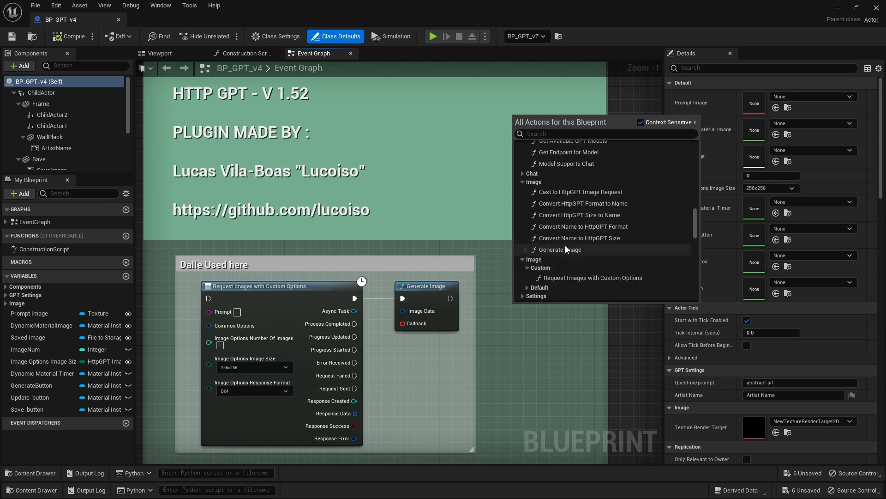
pyautogui.scroll(-1, 565, 245)
pyautogui.click(527, 273)
pyautogui.scroll(-1, 565, 240)
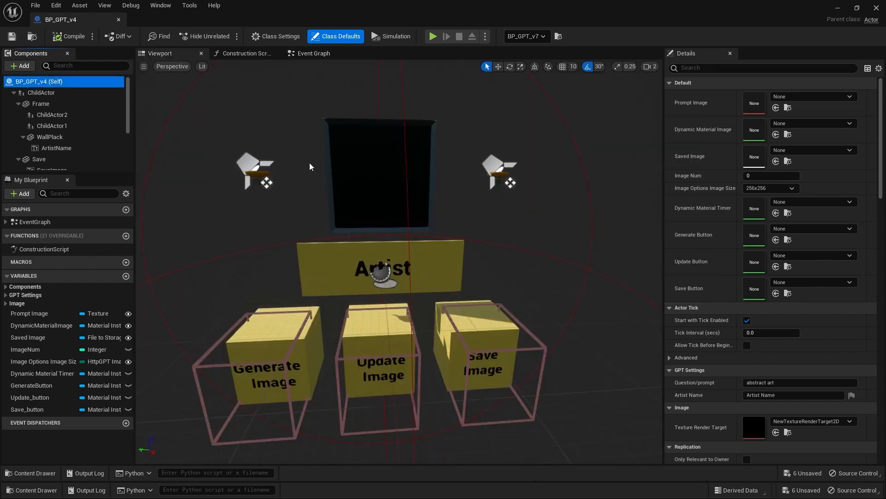
# Inspect the art station in the Blueprint's 3D view from an angle and select its Frame component
pyautogui.moveTo(304, 185); pyautogui.dragTo(437, 158, button='right')
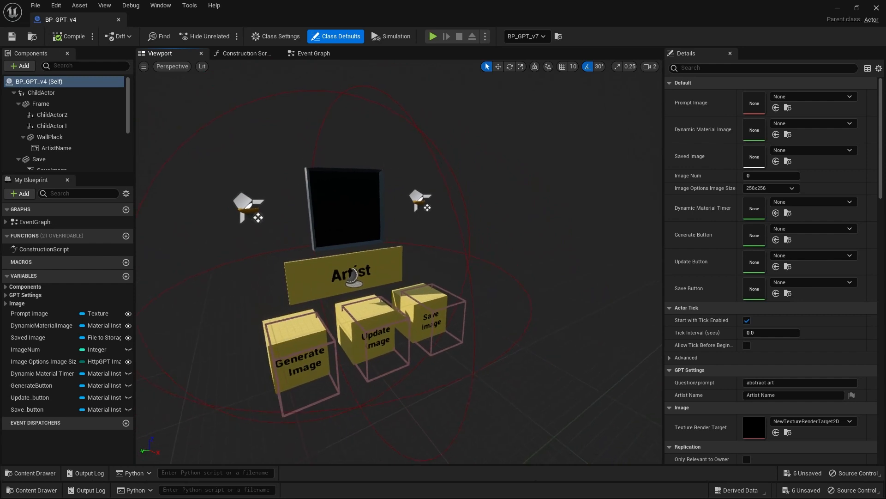
pyautogui.click(437, 158)
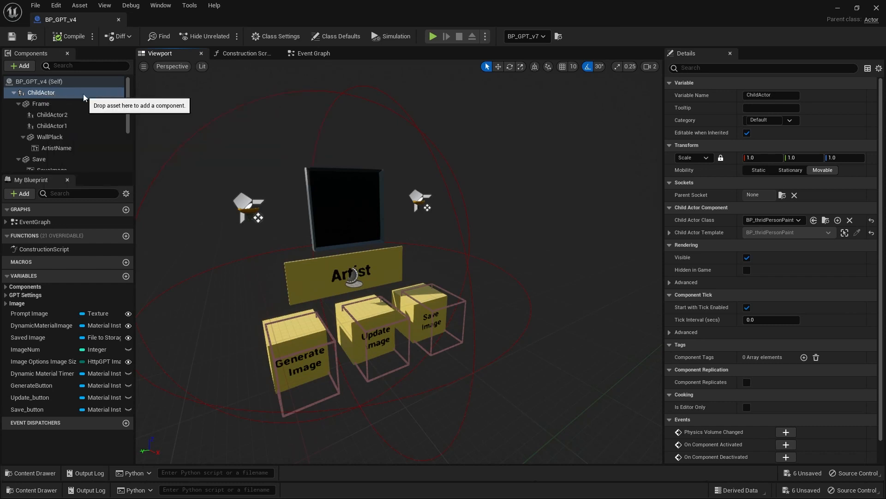
pyautogui.click(40, 105)
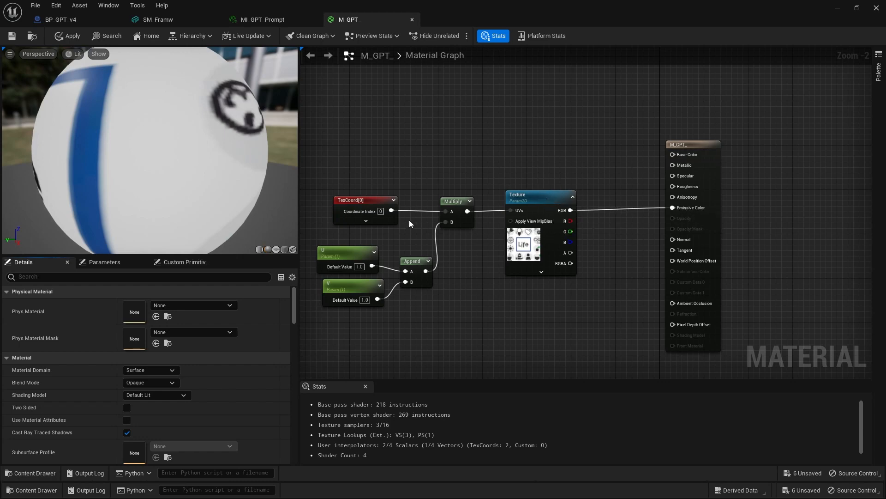
# Select the UV tiling nodes in M_GPT_, and locate the render target assigned to MI_GPT_Prompt's Texture parameter
pyautogui.moveTo(311, 186); pyautogui.dragTo(458, 317)
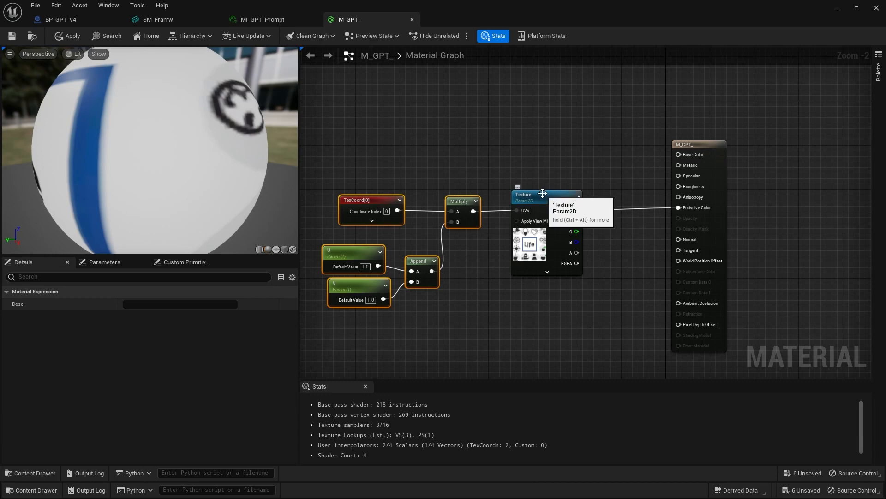
pyautogui.click(271, 20)
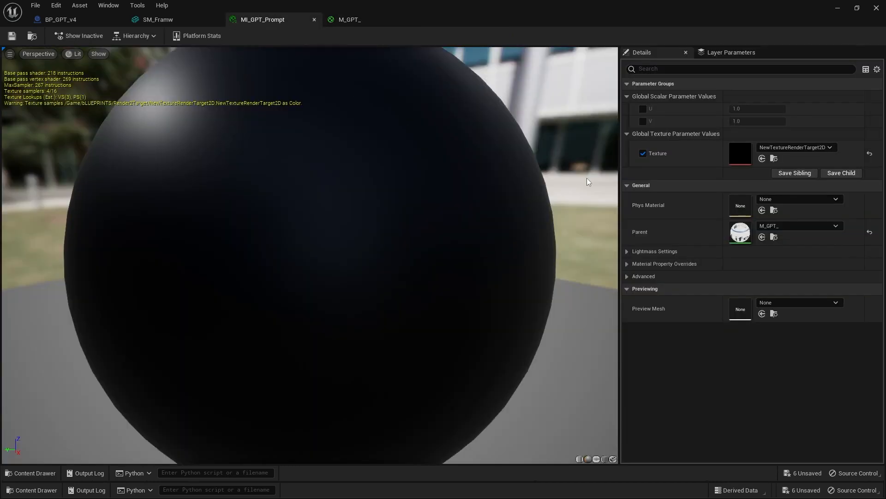
pyautogui.click(774, 158)
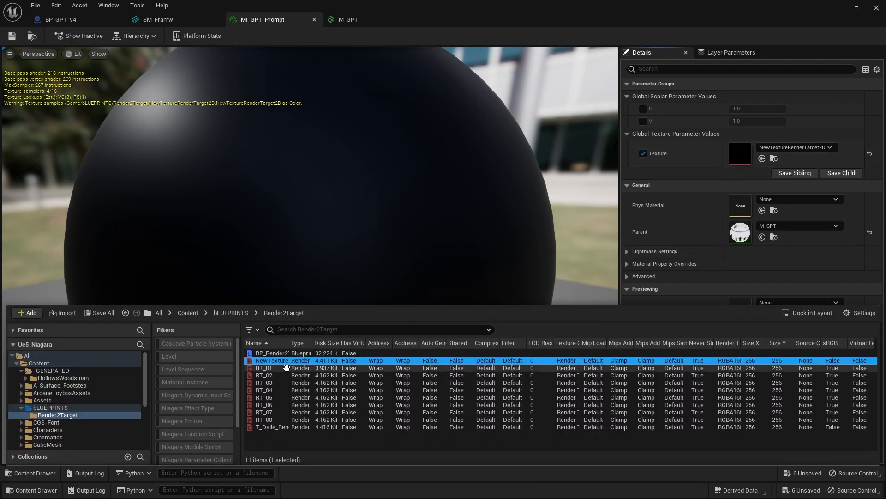
# Look through the render targets RT_01 to RT_08 in the Render2Target folder
pyautogui.click(277, 375)
pyautogui.click(275, 383)
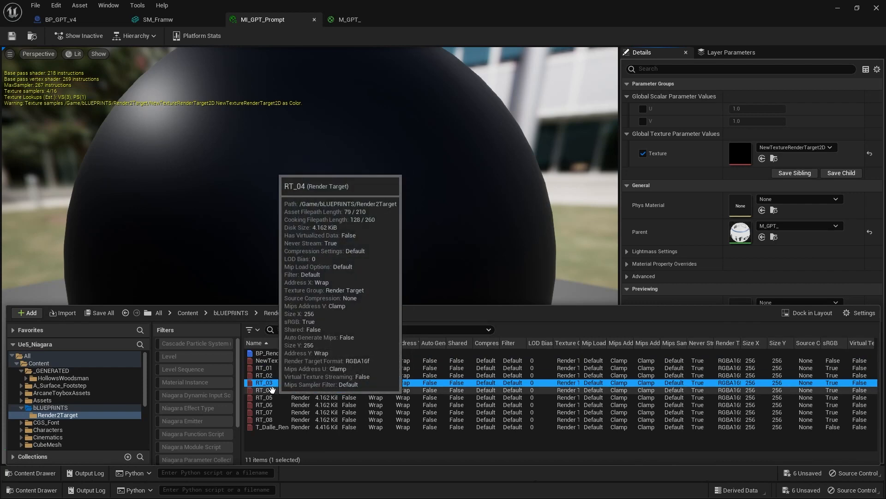
pyautogui.click(268, 397)
pyautogui.click(272, 405)
pyautogui.click(271, 418)
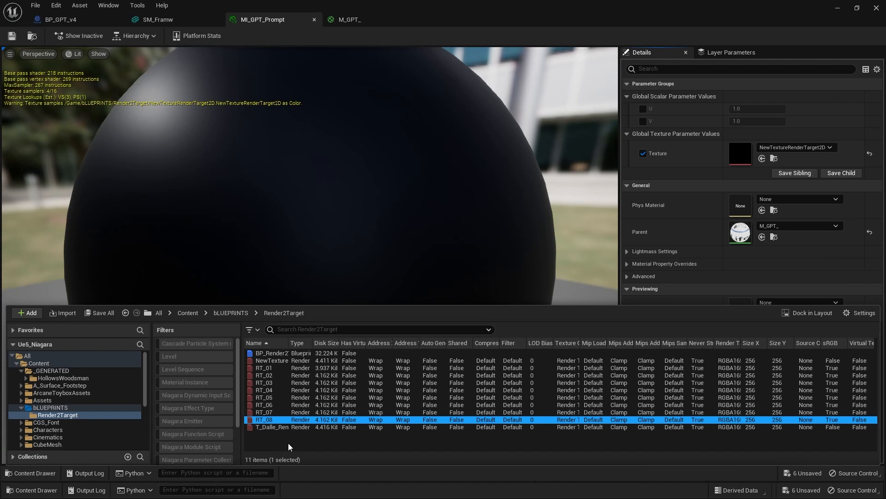
pyautogui.click(279, 367)
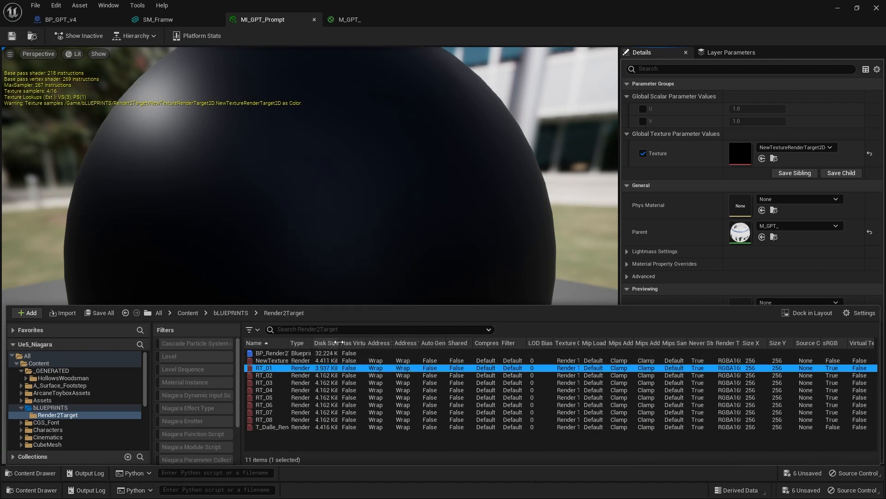
pyautogui.click(284, 375)
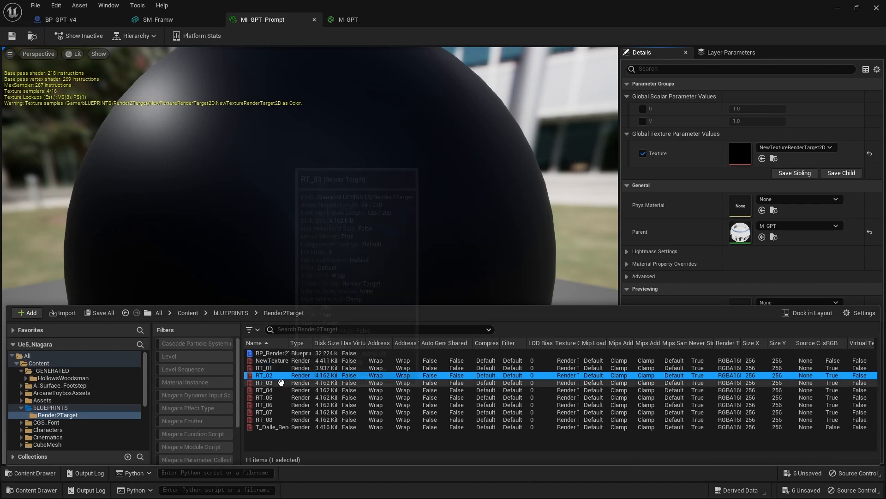
pyautogui.click(281, 383)
pyautogui.click(279, 390)
pyautogui.click(277, 397)
pyautogui.click(277, 404)
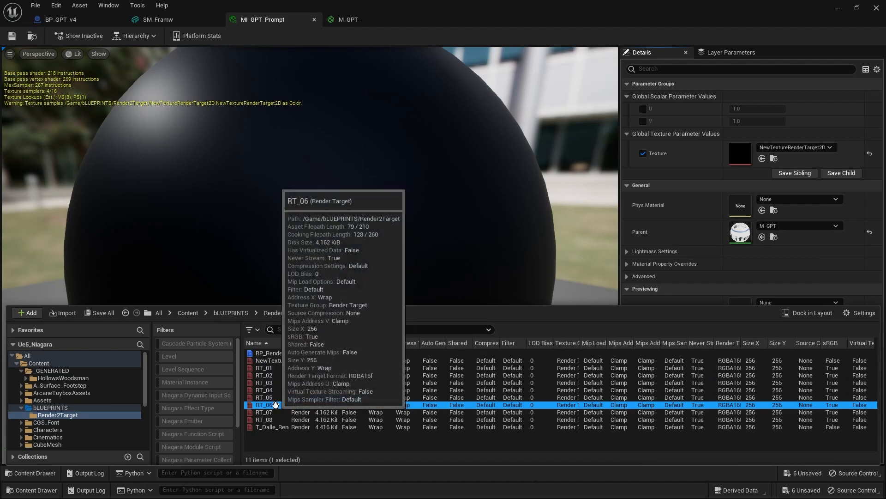
pyautogui.click(278, 412)
pyautogui.click(279, 419)
pyautogui.click(295, 447)
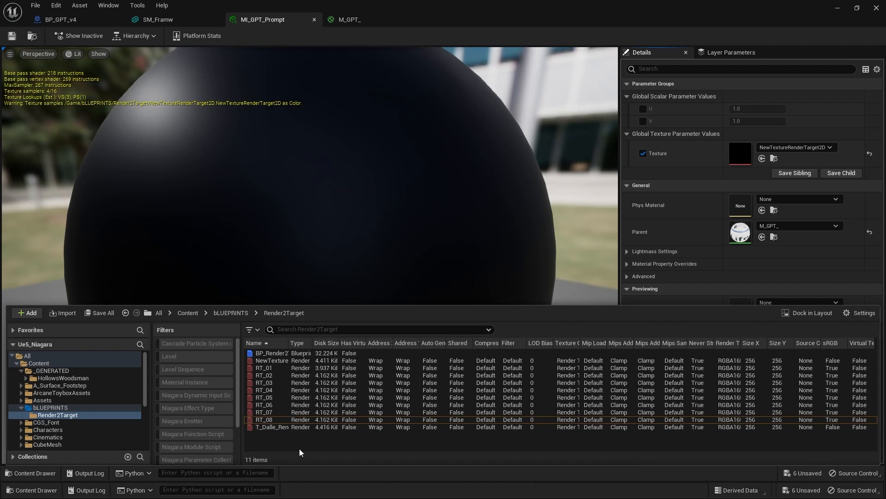
# Compare the first and last numbered render targets, RT_01 and RT_08, and return to the TEST_Dalle level editor
pyautogui.moveTo(270, 361)
pyautogui.click(262, 367)
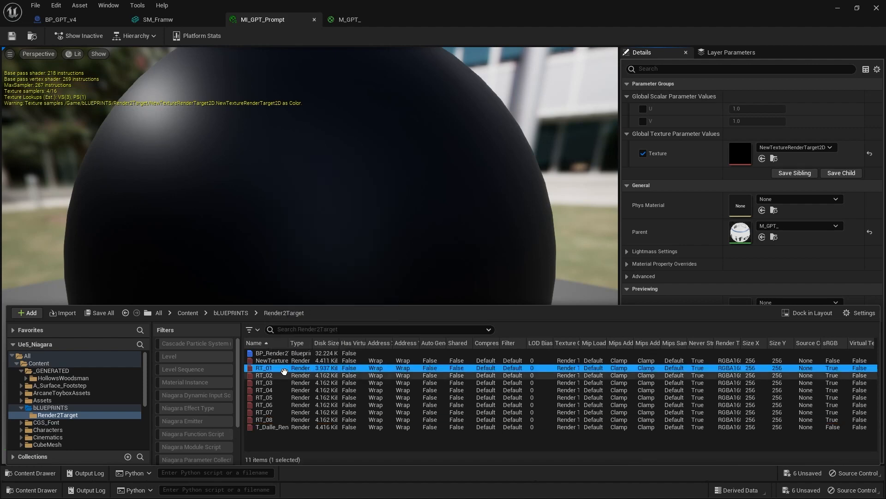
pyautogui.click(273, 419)
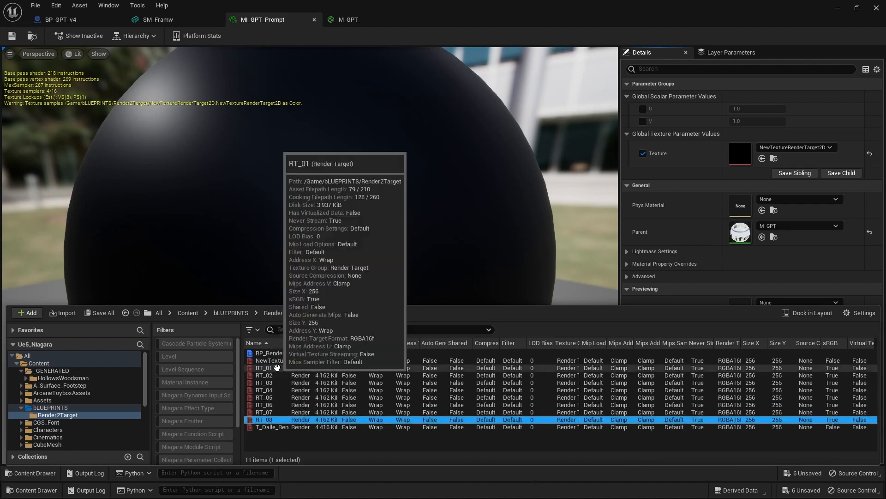
pyautogui.click(278, 367)
pyautogui.click(276, 419)
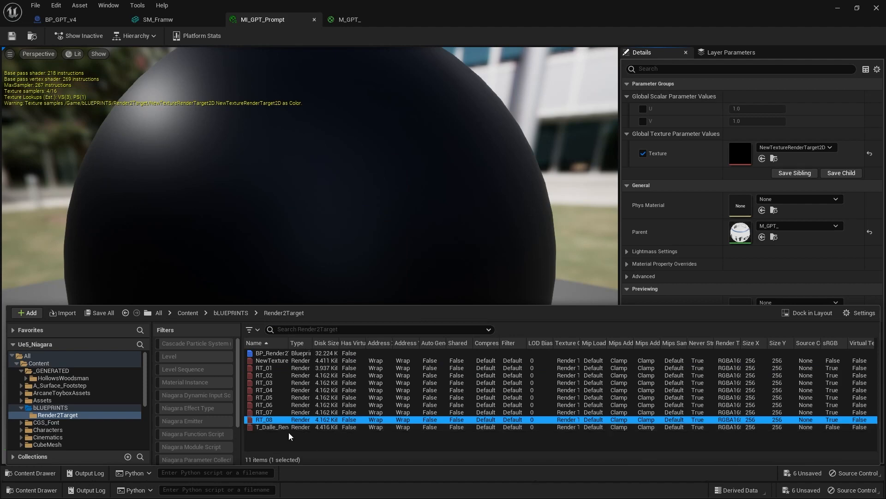
pyautogui.click(838, 7)
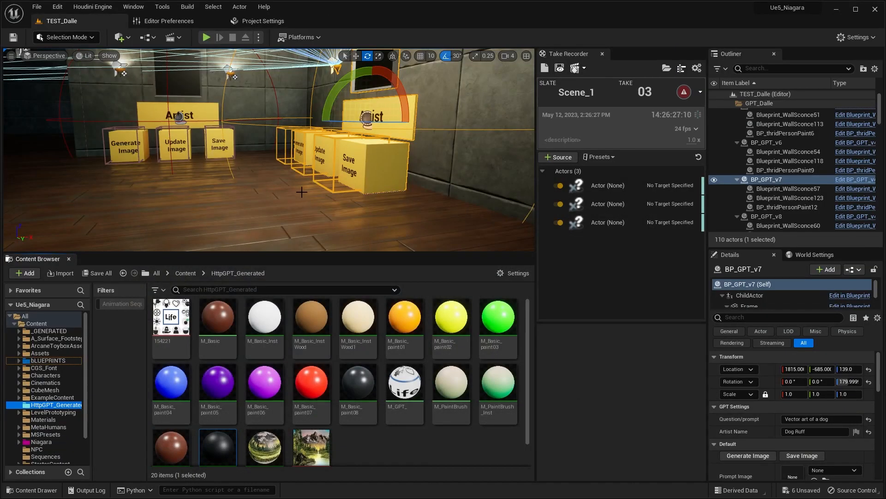
# Look around the art stations in the TEST_Dalle level and bring up the BP_GPT_v4 Blueprint
pyautogui.press('s')
pyautogui.moveTo(302, 193); pyautogui.dragTo(124, 180, button='right')
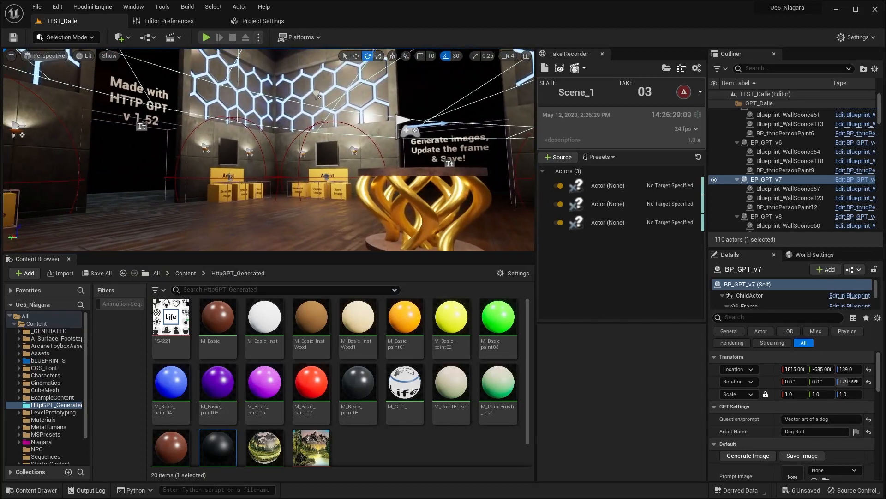
pyautogui.moveTo(241, 171); pyautogui.dragTo(241, 167, button='right')
pyautogui.click(227, 158)
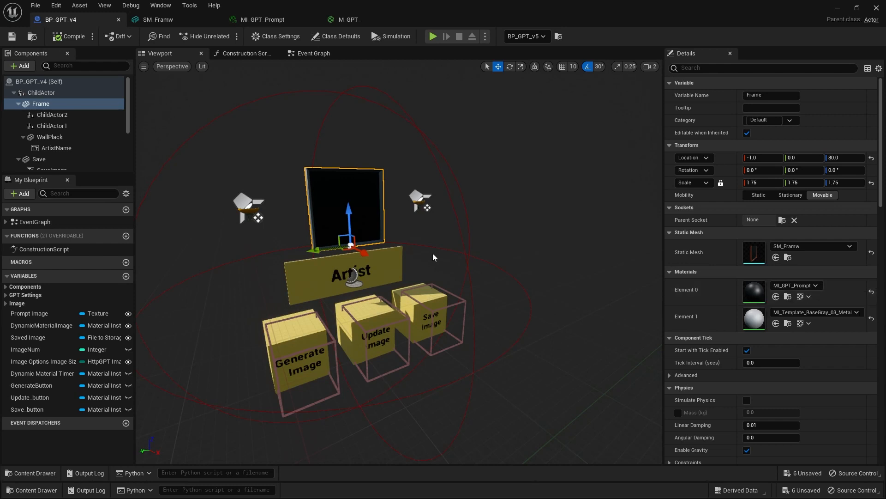
# Select the station's Generate, Update and Save blocks and the Artist wall plaque one after another
pyautogui.click(290, 357)
pyautogui.click(377, 333)
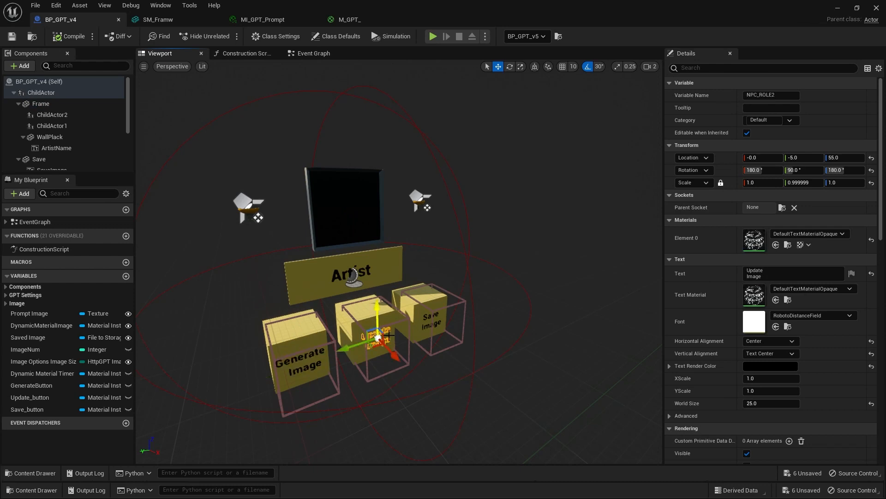
pyautogui.click(426, 319)
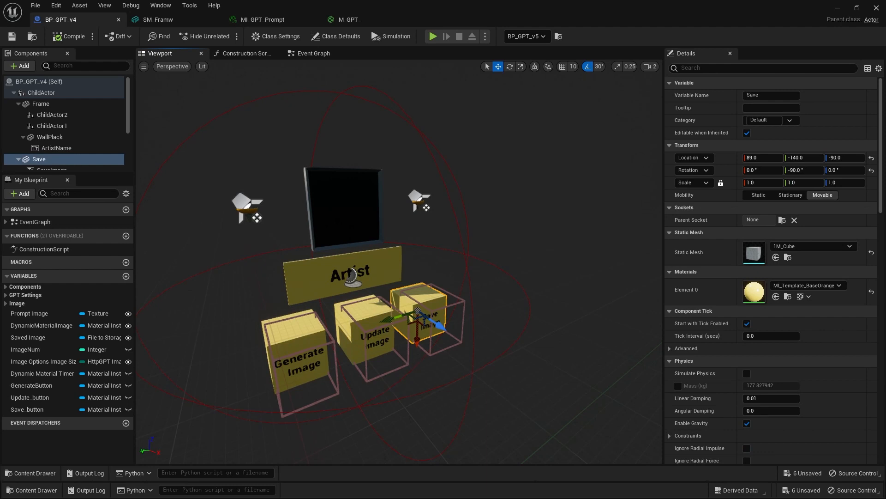
pyautogui.click(315, 279)
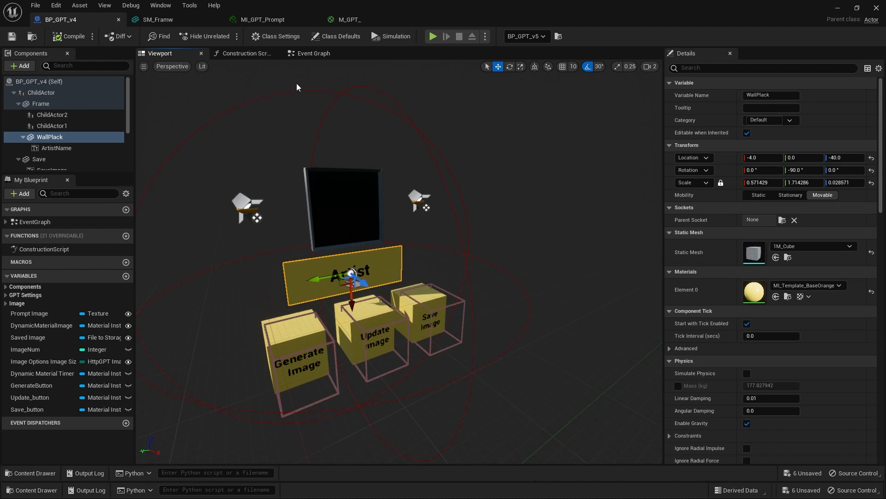
# In the Event Graph, slightly shift the welcome/begin play, Events and Overlap Triggers comment groups so they sit farther apart
pyautogui.click(310, 54)
pyautogui.moveTo(254, 151); pyautogui.dragTo(245, 145, button='right')
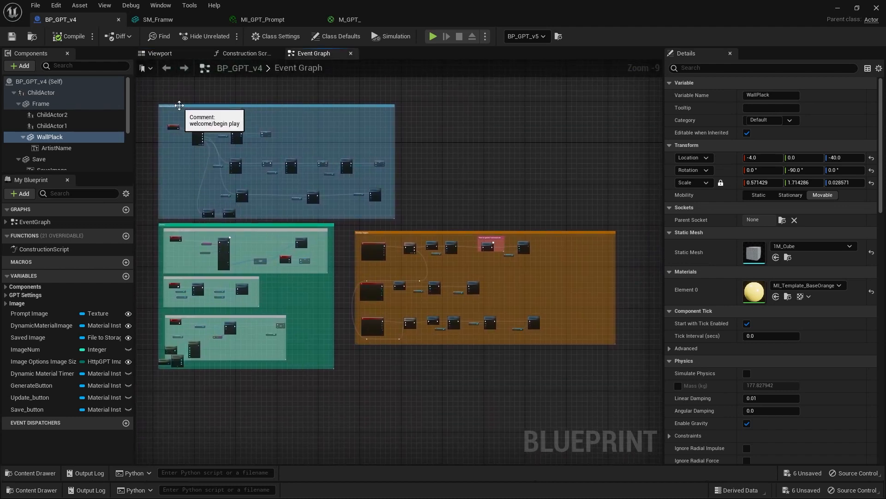
pyautogui.moveTo(178, 103); pyautogui.dragTo(178, 99)
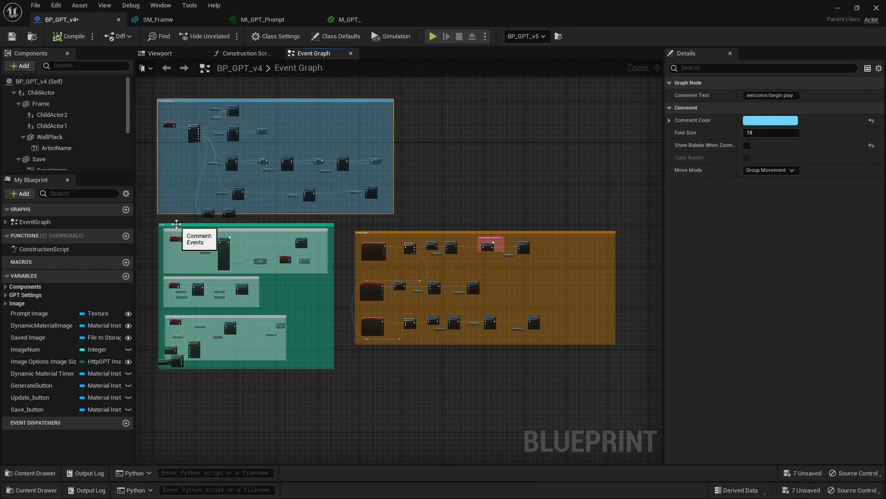
pyautogui.moveTo(176, 224); pyautogui.dragTo(174, 233)
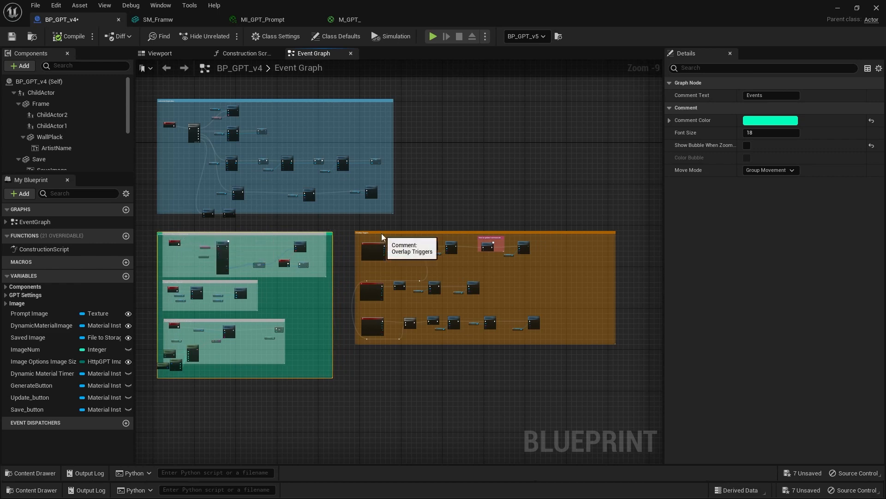
pyautogui.moveTo(380, 238); pyautogui.dragTo(389, 236)
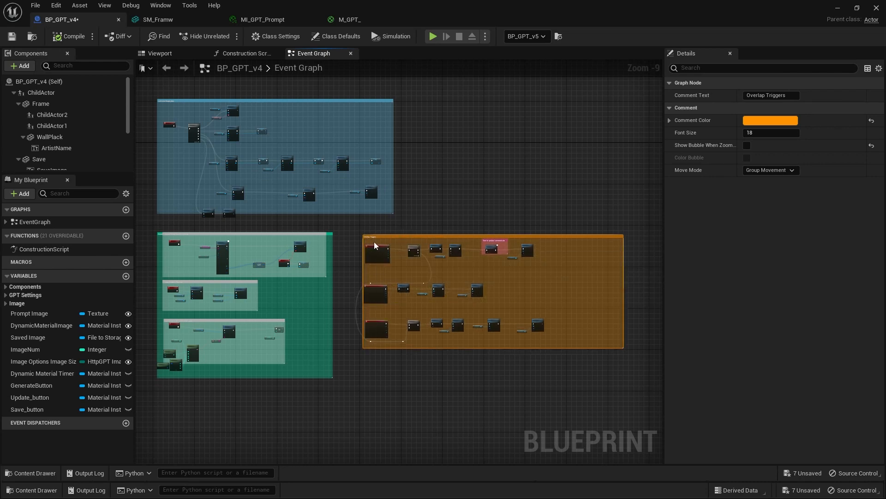
# Return to the Blueprint's 3D view and select the collision box around the Generate Image block
pyautogui.click(183, 54)
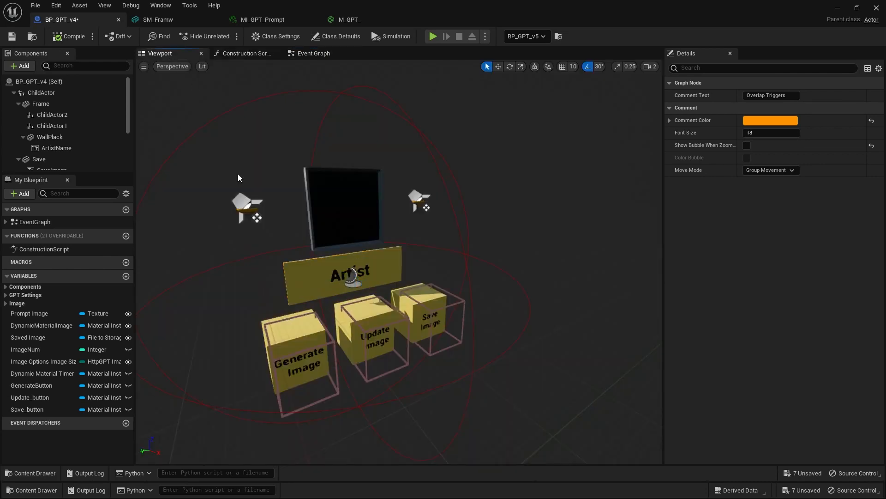
pyautogui.click(294, 332)
pyautogui.click(330, 347)
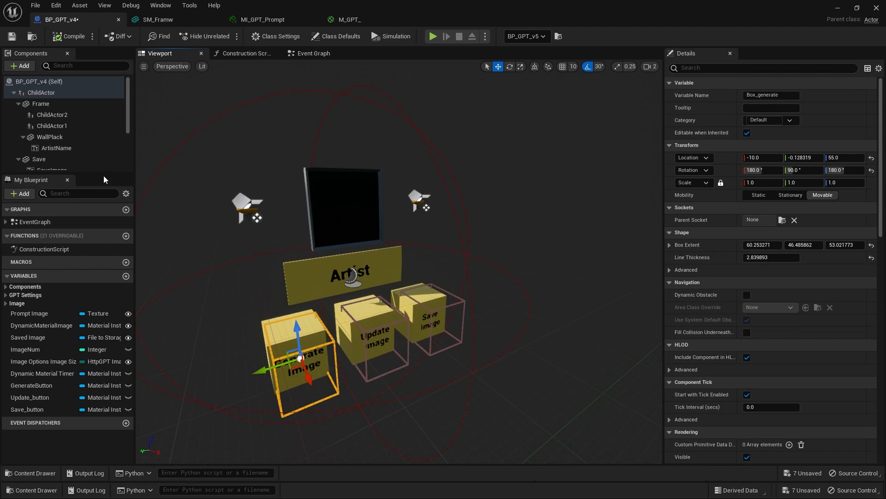
# Enlarge the component list to show the whole hierarchy, and inspect the BP_GPT_v4 root, ChildActor and Frame entries
pyautogui.moveTo(99, 201); pyautogui.dragTo(99, 351)
pyautogui.click(60, 267)
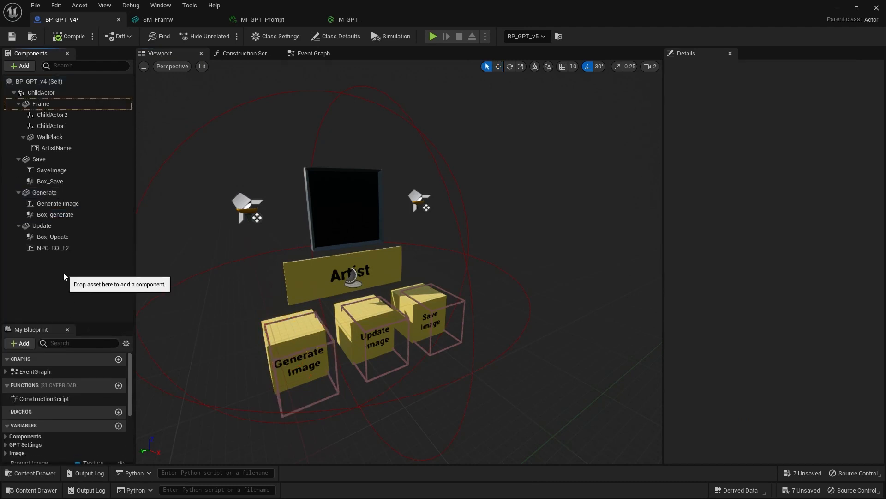
pyautogui.click(33, 81)
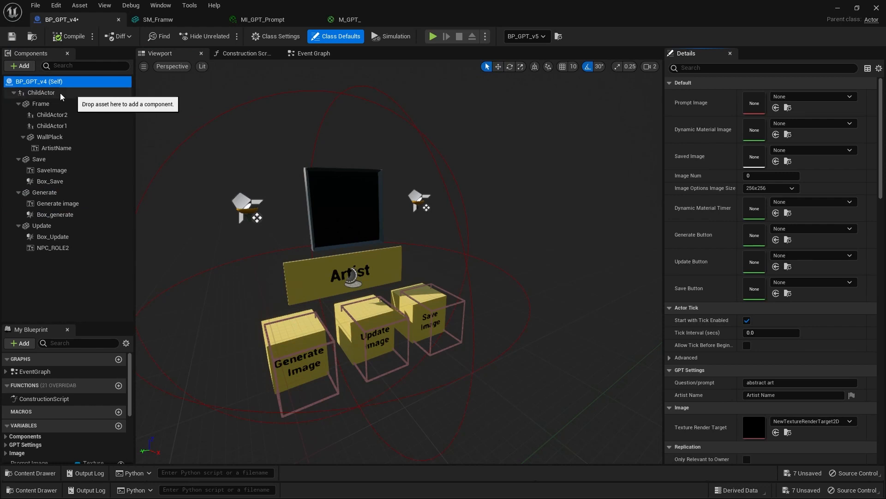
pyautogui.click(40, 94)
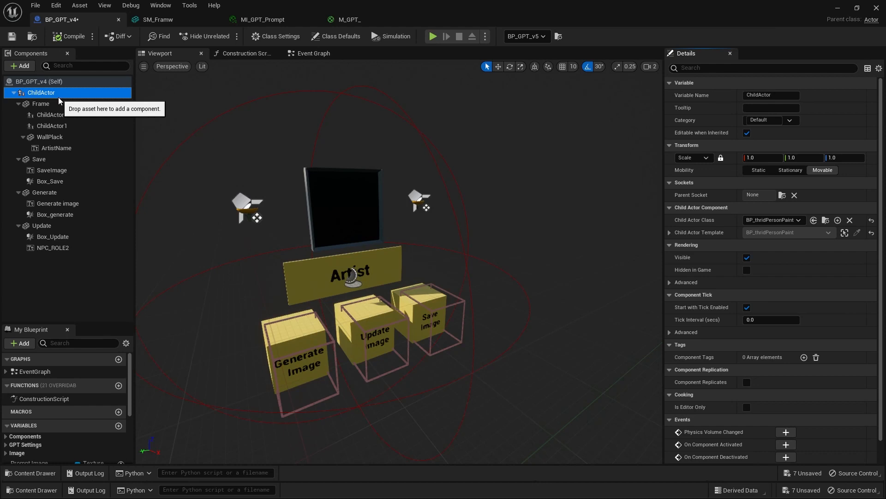
pyautogui.click(42, 104)
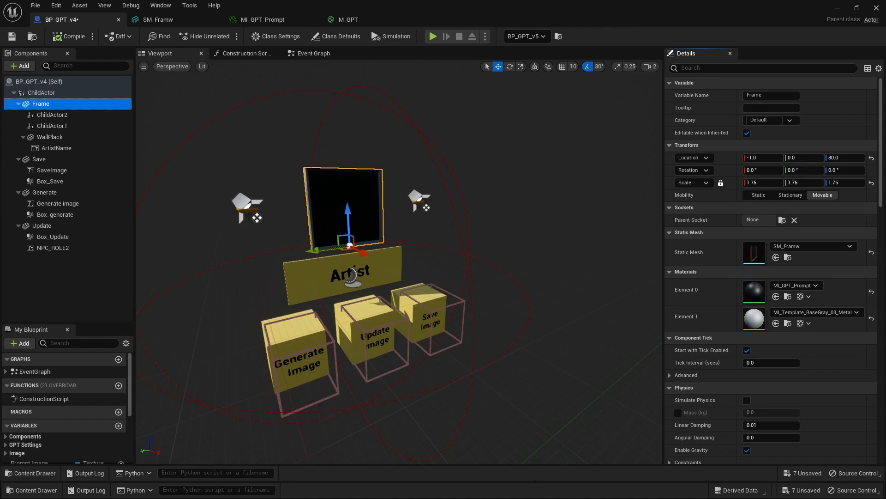
# Select the wall sconce components ChildActor2 and ChildActor1 alternately to identify each light beside the frame
pyautogui.click(52, 115)
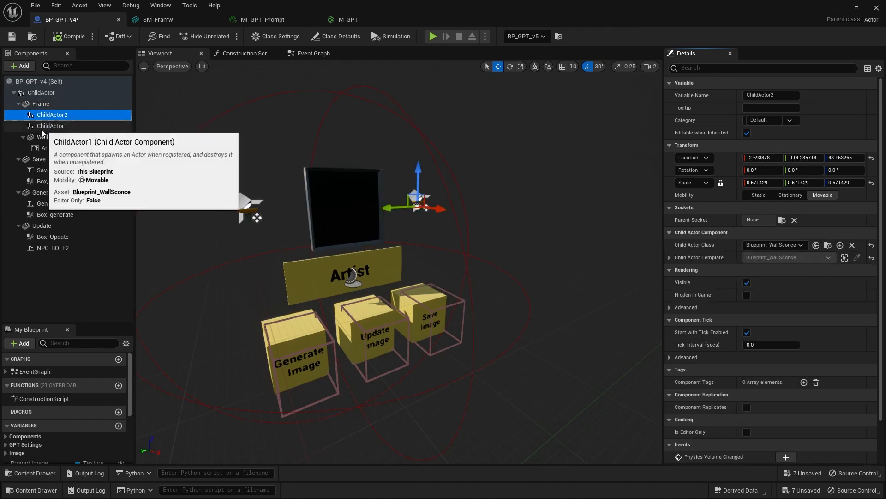
pyautogui.click(59, 126)
pyautogui.click(52, 115)
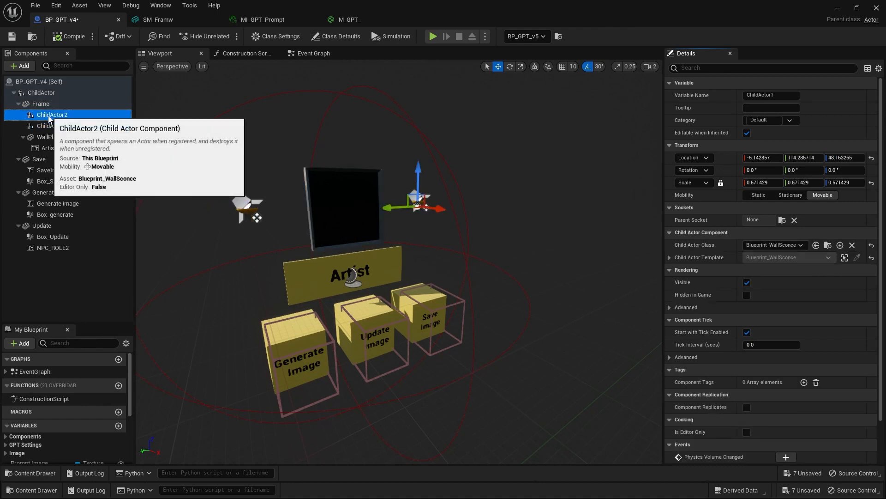
pyautogui.click(52, 126)
pyautogui.click(52, 115)
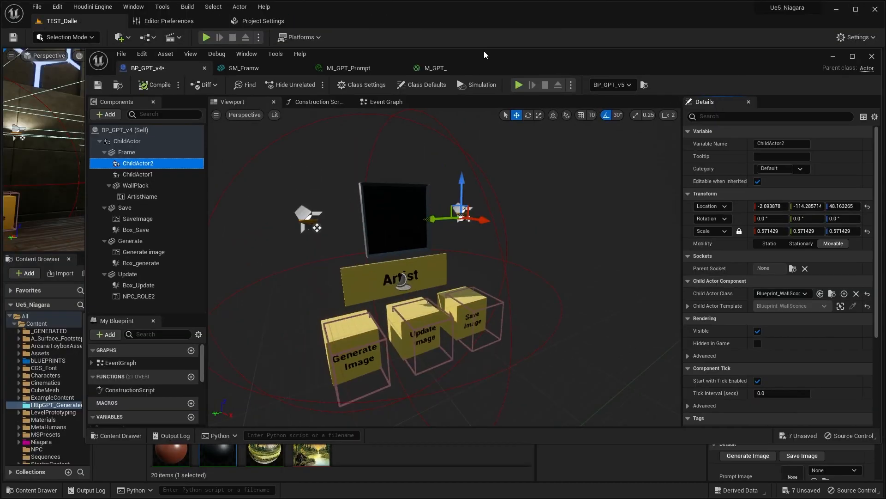
# Inspect the WallPlack and ArtistName components, the Generate and Update meshes, and the Save mesh with its text and collision box
pyautogui.click(46, 137)
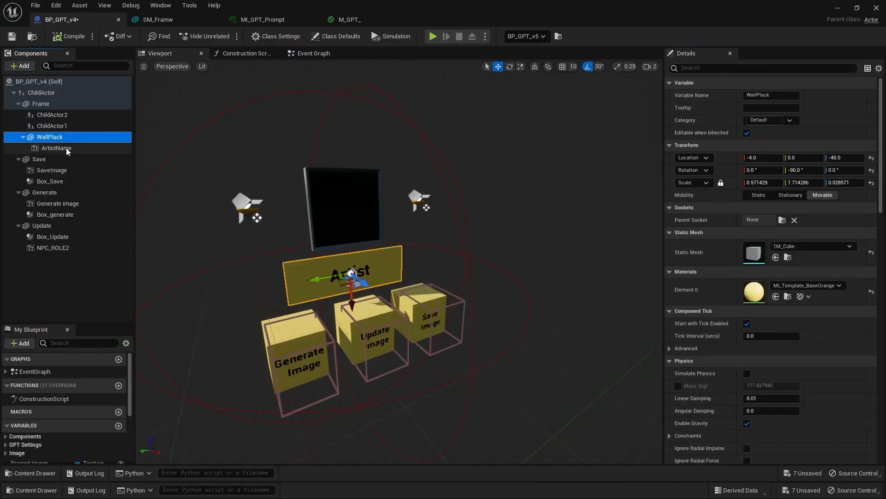
pyautogui.click(63, 148)
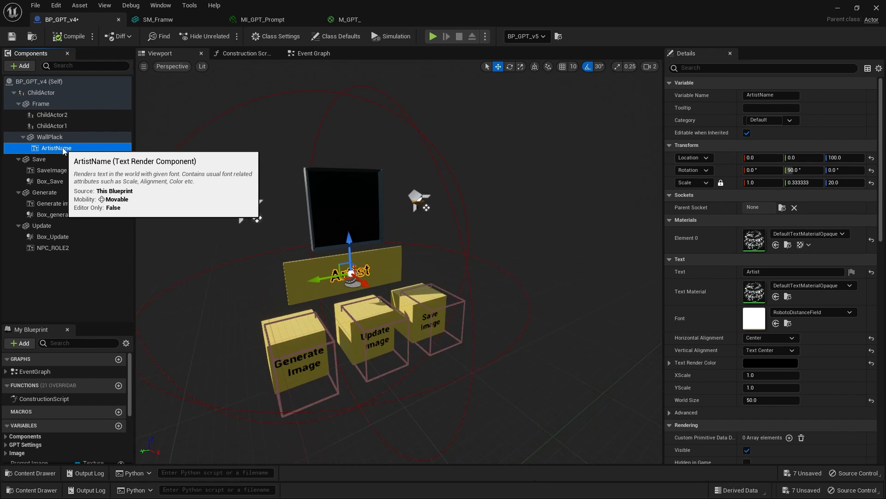
pyautogui.click(46, 193)
pyautogui.click(41, 226)
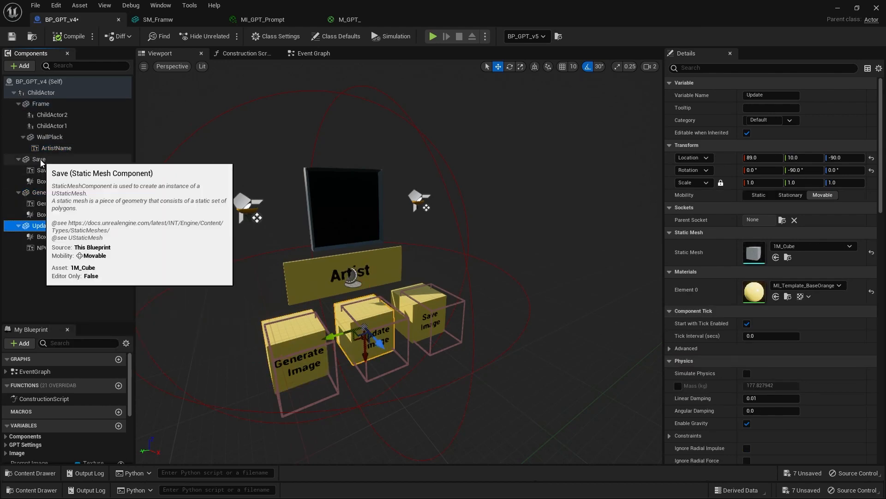
pyautogui.click(40, 159)
pyautogui.click(60, 171)
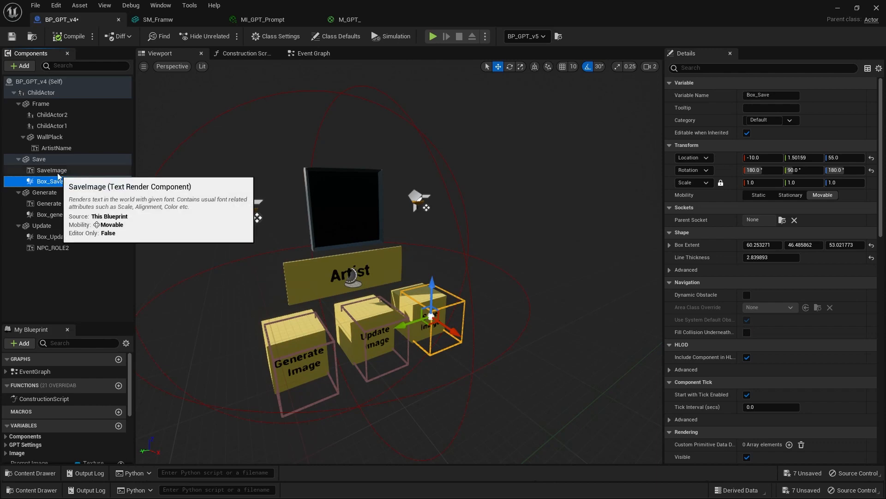
pyautogui.click(50, 181)
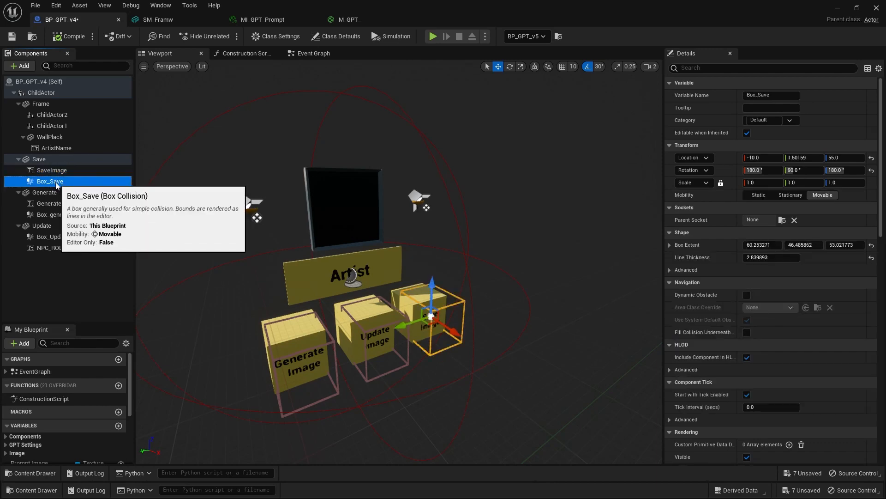
# Go to the welcome/begin play section of the Event Graph and move the Sequence node closer to Event BeginPlay
pyautogui.click(314, 54)
pyautogui.moveTo(229, 219); pyautogui.dragTo(289, 221, button='right')
pyautogui.moveTo(358, 245); pyautogui.dragTo(326, 236)
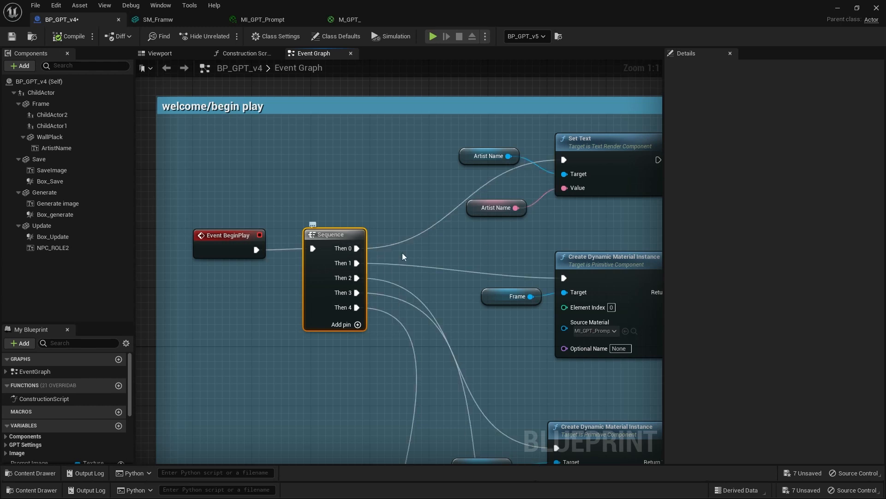
# Select the Set Text nodes on the Sequence's first branch and inspect the Artist Name text variable's settings
pyautogui.moveTo(468, 244); pyautogui.dragTo(231, 298, button='right')
pyautogui.moveTo(218, 196); pyautogui.dragTo(416, 276)
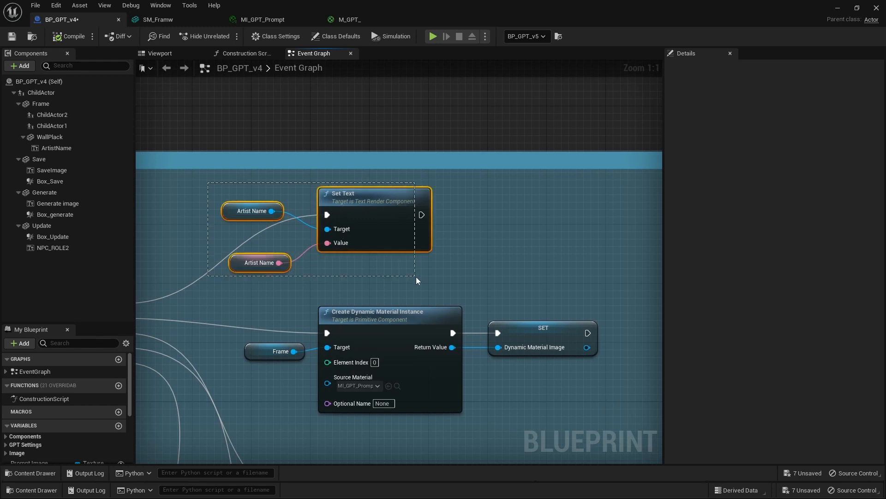
pyautogui.click(236, 266)
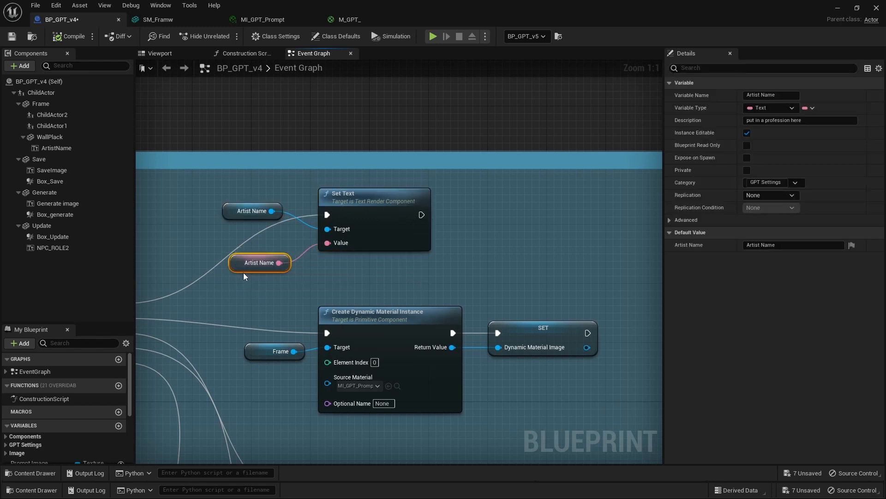
pyautogui.scroll(-2, 69, 414)
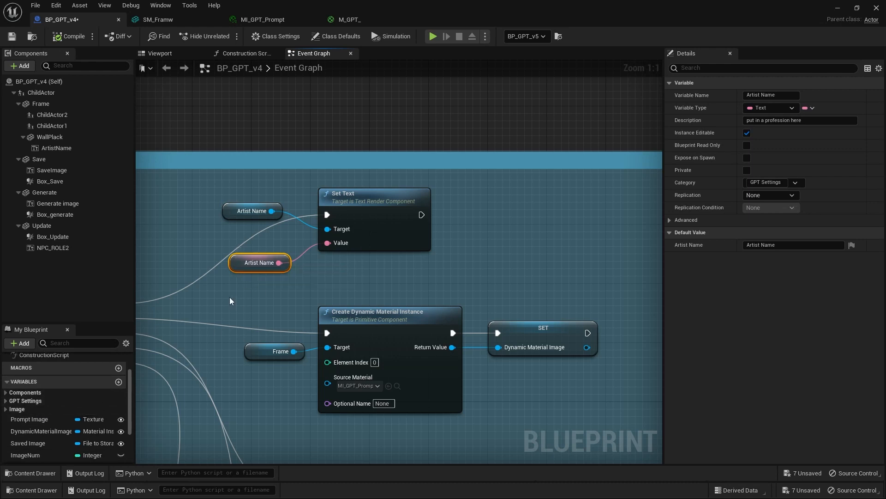
# Select the Frame's Create Dynamic Material Instance node and move the Frame variable node slightly away from it
pyautogui.moveTo(229, 298); pyautogui.dragTo(319, 199, button='right')
pyautogui.click(392, 212)
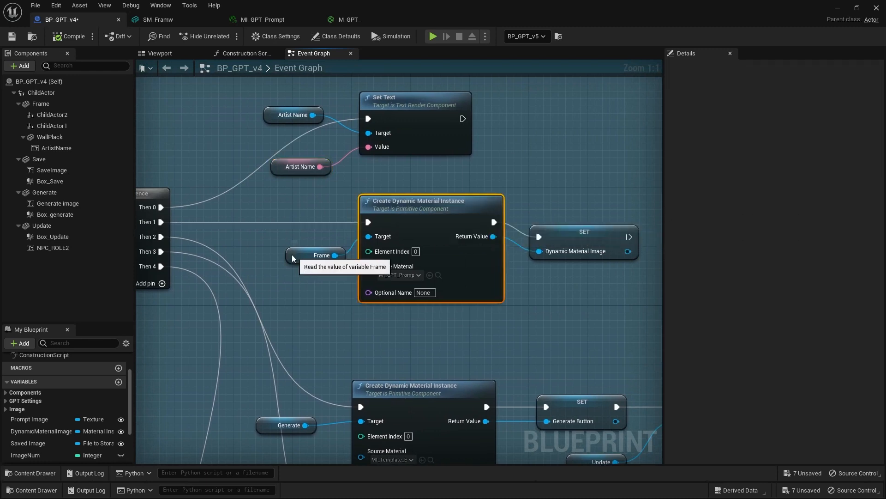
pyautogui.moveTo(292, 258); pyautogui.dragTo(277, 251)
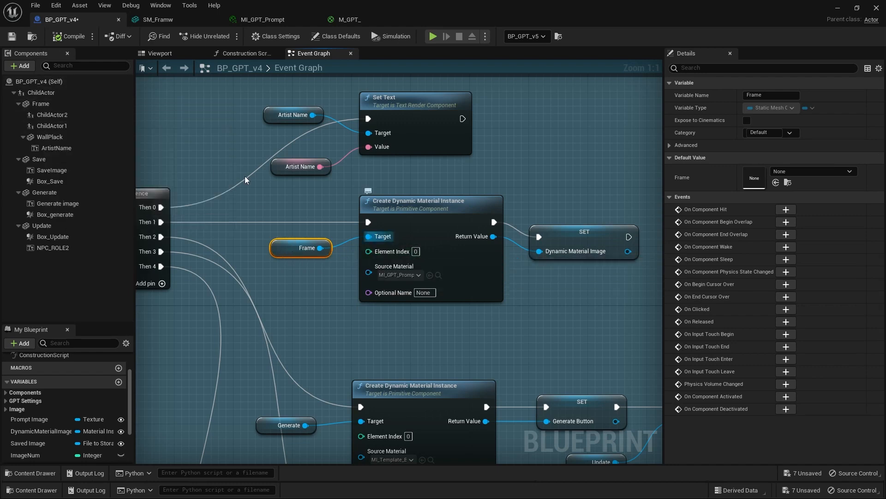
# Open the Frame component's SM_Framw mesh and temporarily isolate material Element 0 to see which part it covers
pyautogui.click(45, 105)
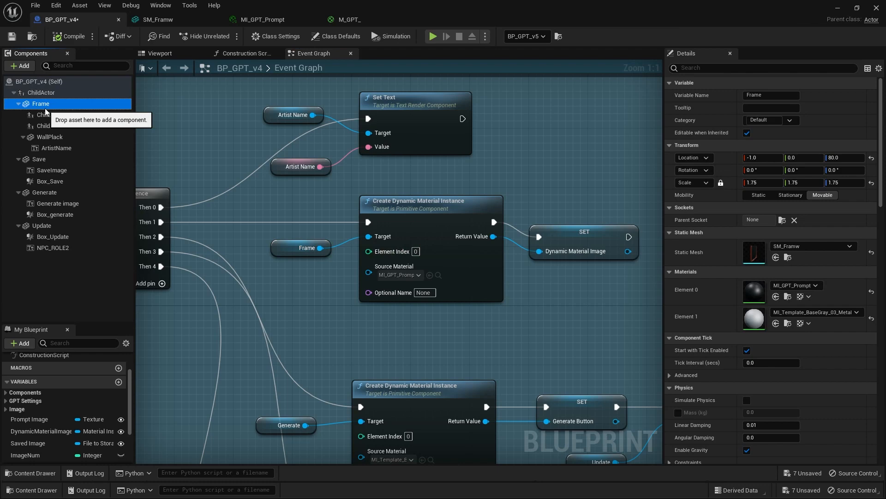
pyautogui.click(788, 257)
pyautogui.doubleClick(329, 370)
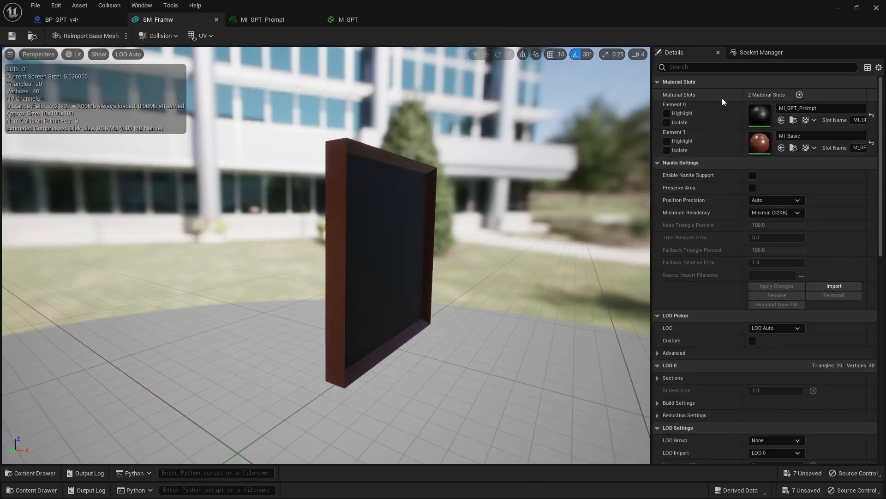
pyautogui.click(667, 122)
pyautogui.moveTo(424, 299)
pyautogui.mouseDown(button='right')
pyautogui.moveTo(397, 295)
pyautogui.moveTo(417, 296)
pyautogui.mouseUp(button='right')
pyautogui.click(671, 124)
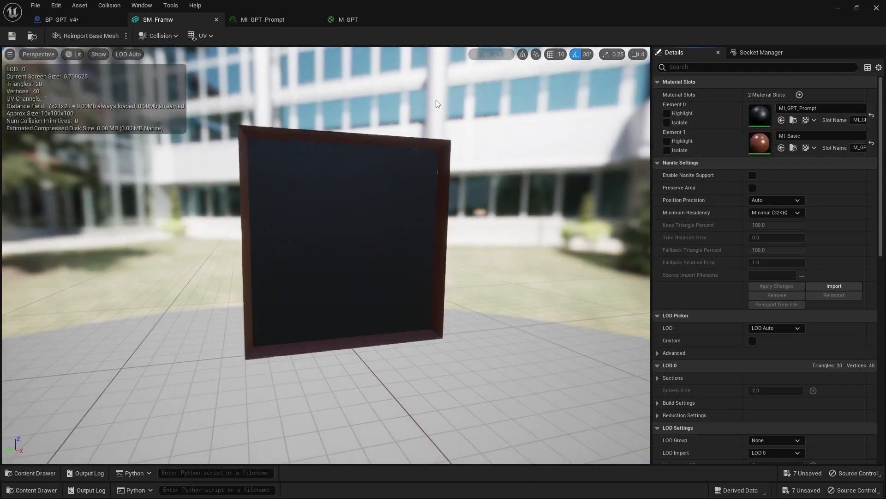
# Review the Create Dynamic Material Instance node in BP_GPT_v4 and its source material MI_GPT_Prompt
pyautogui.click(88, 17)
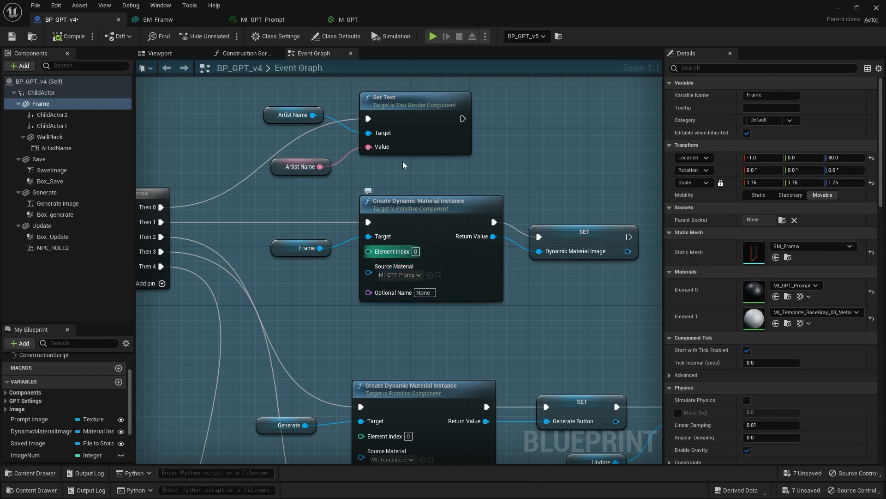
pyautogui.click(266, 20)
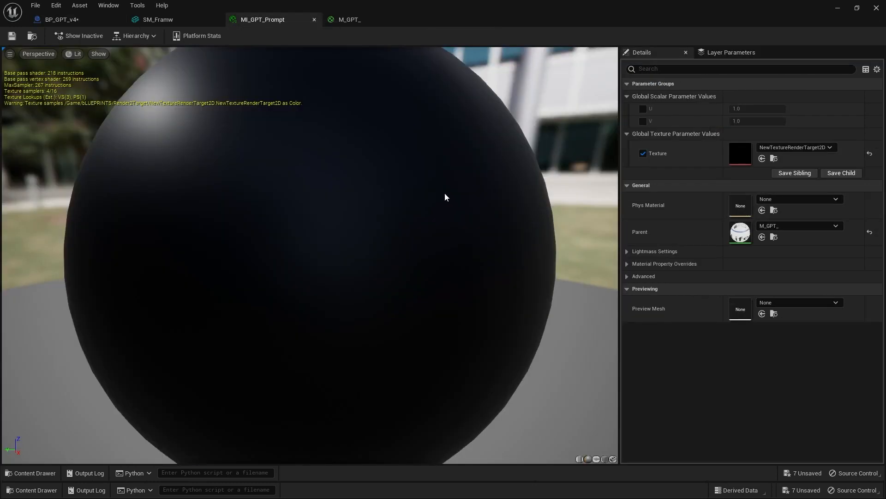
pyautogui.scroll(-3, 372, 178)
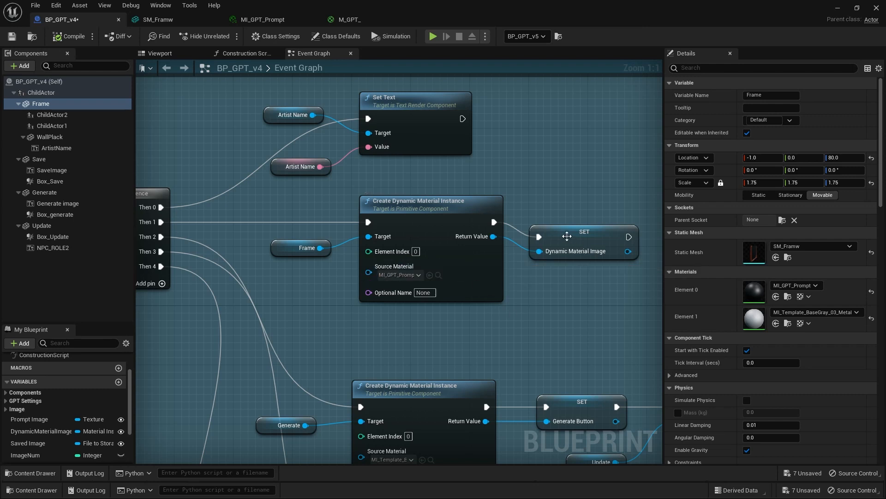
# Align the SET Dynamic Material Image node with the frame's Create Dynamic Material Instance node and check the Return Value pin's actions
pyautogui.moveTo(563, 240); pyautogui.dragTo(564, 225)
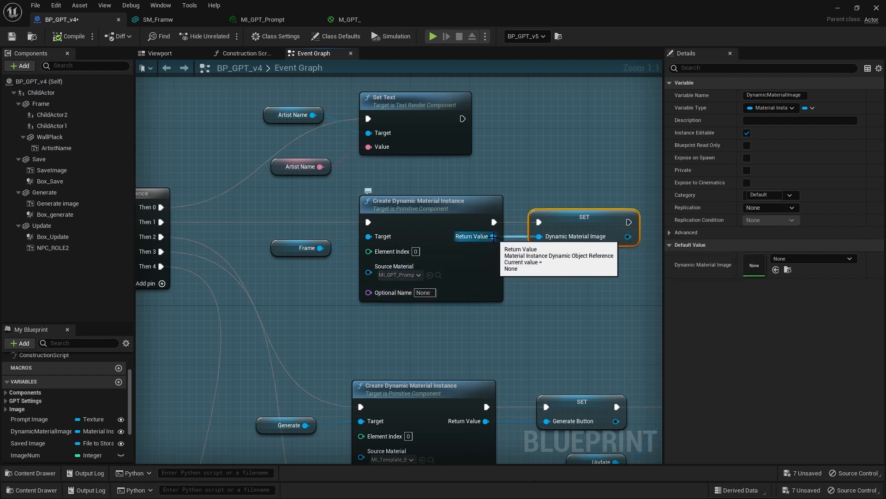
pyautogui.rightClick(493, 236)
pyautogui.click(608, 298)
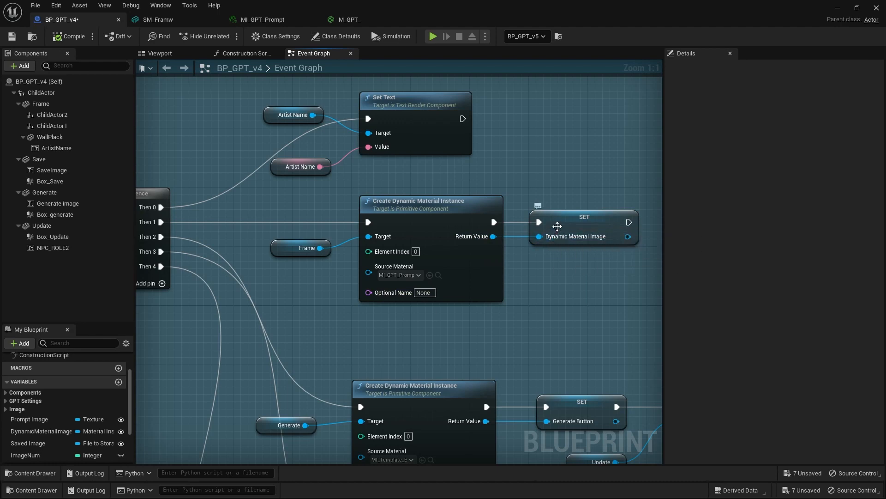
pyautogui.click(559, 227)
# Inspect the Generate button's Create Dynamic Material Instance node and the Generate and Update variable nodes on the Sequence's next branch
pyautogui.moveTo(385, 316); pyautogui.dragTo(443, 220, button='right')
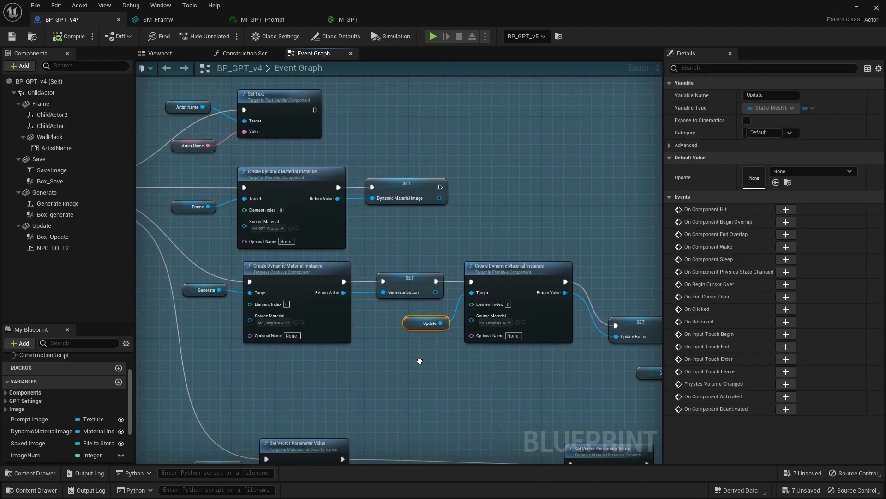
pyautogui.moveTo(419, 360); pyautogui.dragTo(447, 339, button='right')
pyautogui.scroll(2, 333, 278)
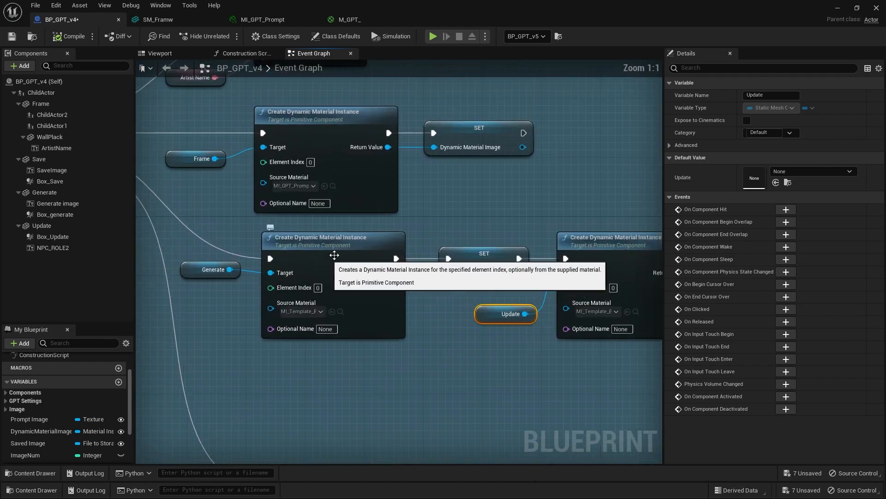
pyautogui.click(326, 251)
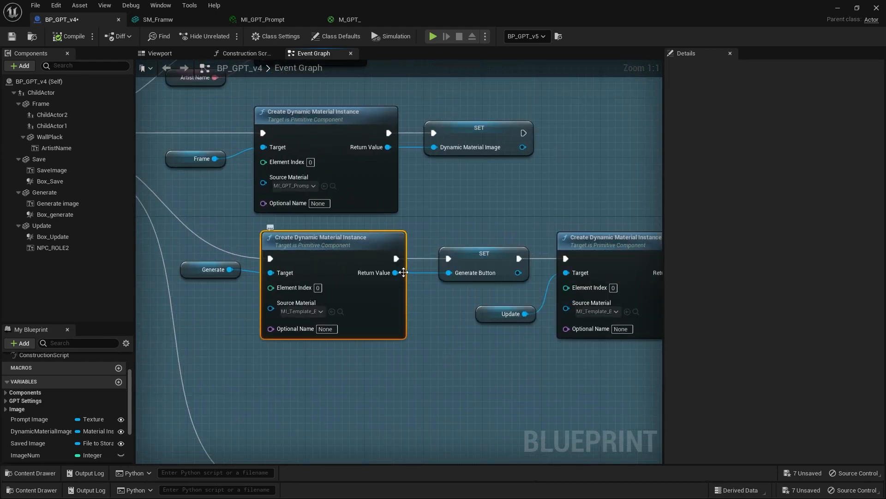
pyautogui.click(192, 268)
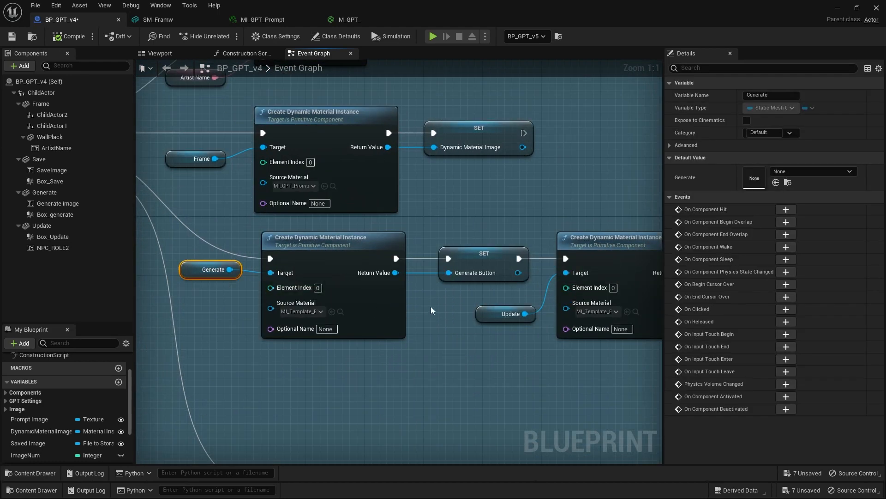
pyautogui.click(505, 315)
# Straighten the branch's row by moving the SET Update Button, the Save nodes' Create Dynamic Material Instance, Save and SET Save Button upward
pyautogui.moveTo(452, 364); pyautogui.dragTo(258, 342, button='right')
pyautogui.moveTo(461, 309); pyautogui.dragTo(447, 250)
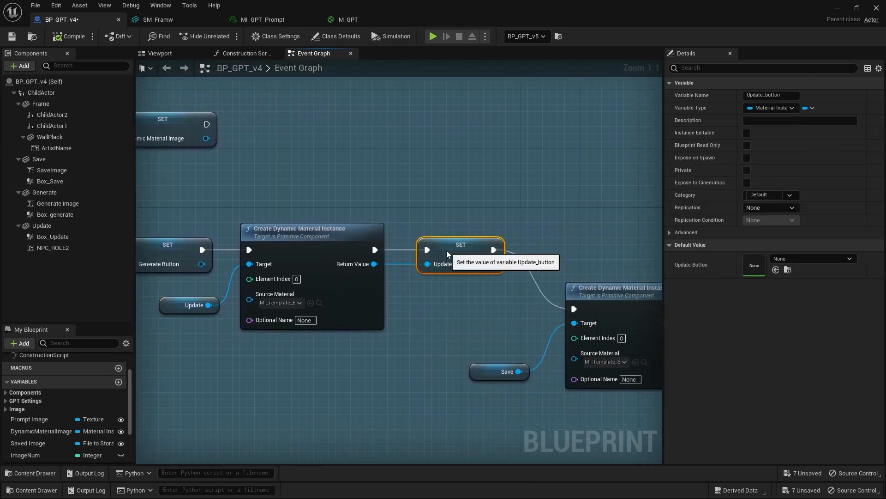
pyautogui.click(479, 369)
pyautogui.moveTo(448, 316); pyautogui.dragTo(232, 293, button='right')
pyautogui.moveTo(382, 272); pyautogui.dragTo(367, 221)
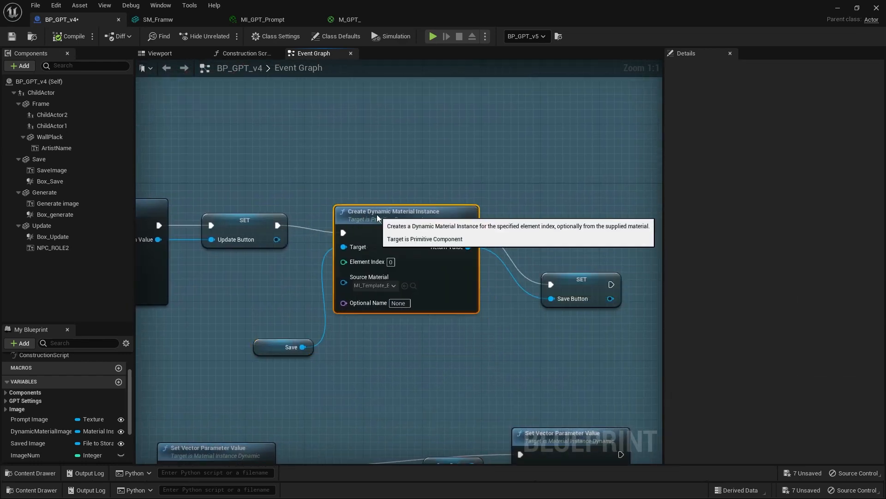
pyautogui.moveTo(266, 347); pyautogui.dragTo(263, 280)
pyautogui.moveTo(585, 272); pyautogui.dragTo(556, 220)
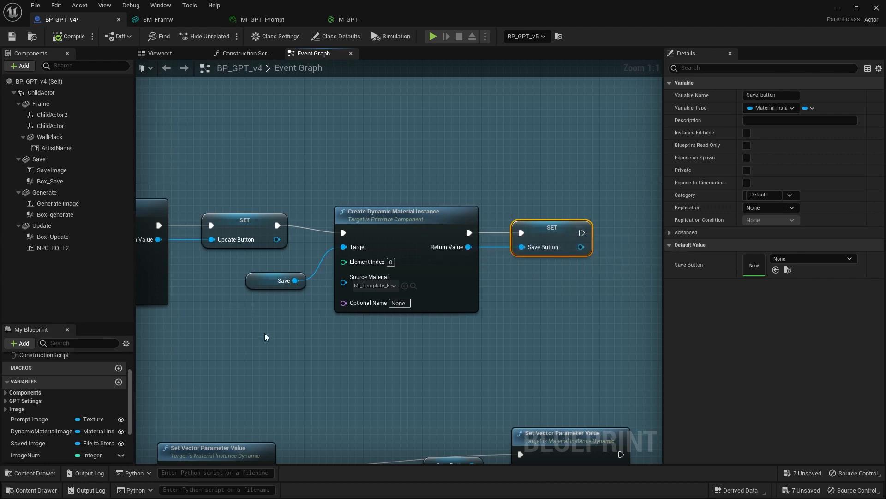
# Compare the Generate Button variable feeding the green Set Vector Parameter Value node with the SET Generate Button node above it
pyautogui.moveTo(214, 363); pyautogui.dragTo(242, 352, button='right')
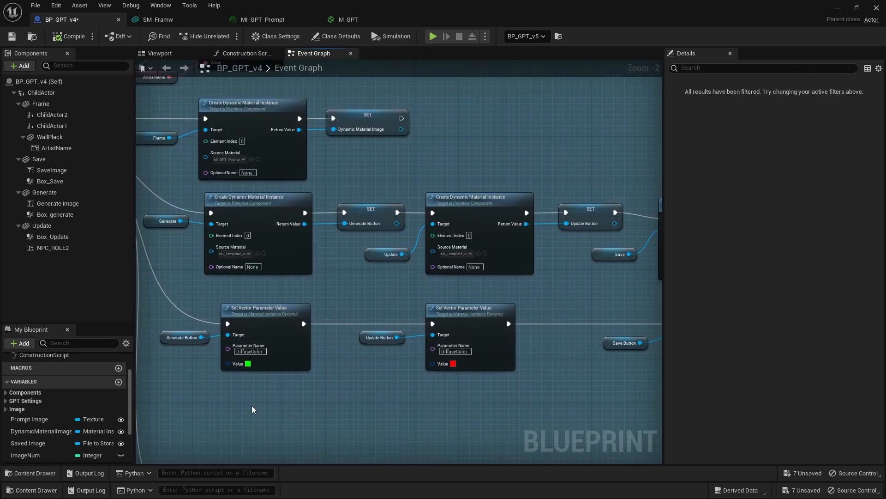
pyautogui.scroll(1, 234, 322)
pyautogui.scroll(1, 234, 323)
pyautogui.moveTo(225, 366); pyautogui.dragTo(249, 332, button='right')
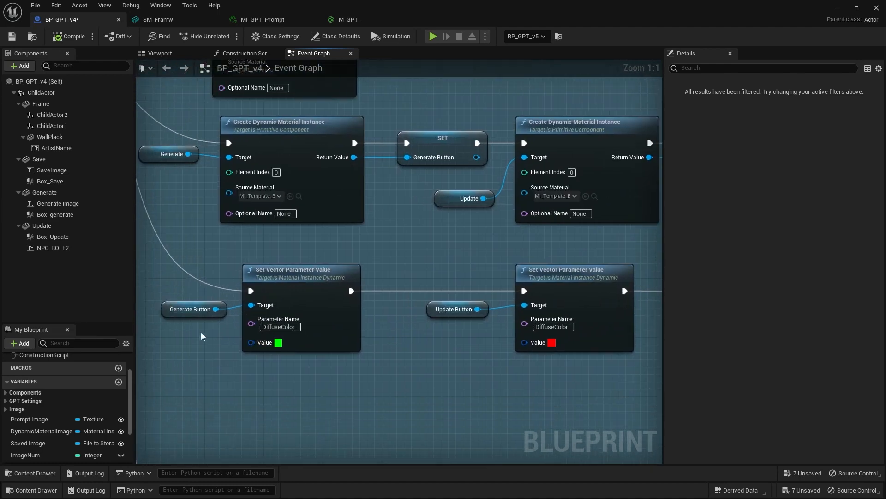
pyautogui.click(180, 316)
pyautogui.click(421, 148)
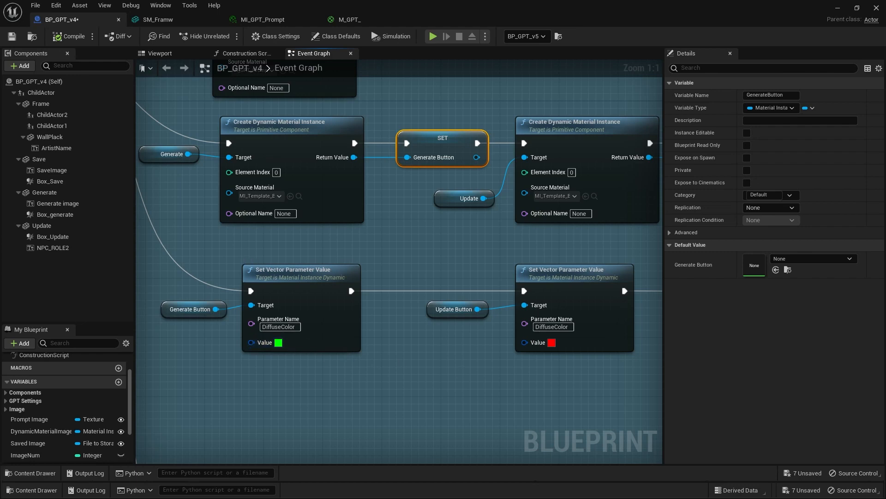
# Review the DiffuseColor values on the Generate, Update and Save buttons' Set Vector Parameter Value nodes
pyautogui.moveTo(513, 346); pyautogui.dragTo(289, 312, button='right')
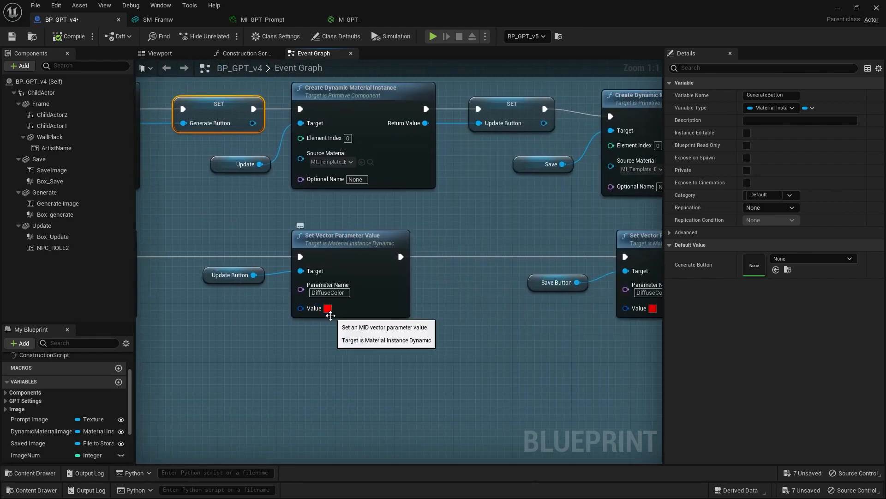
pyautogui.moveTo(308, 345); pyautogui.dragTo(490, 306, button='right')
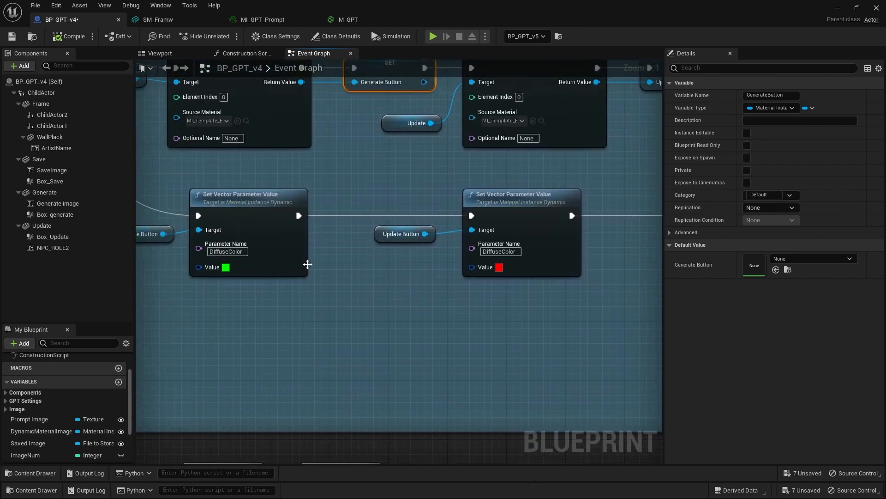
pyautogui.scroll(-1, 307, 263)
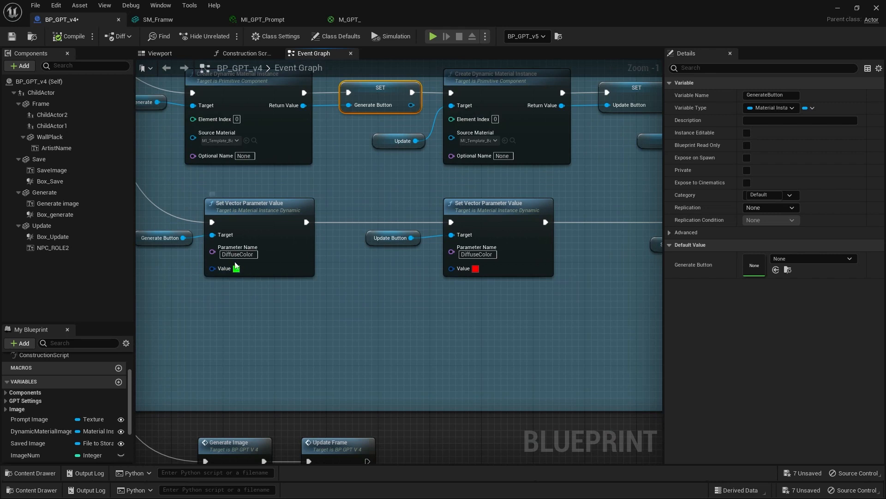
pyautogui.moveTo(403, 304); pyautogui.dragTo(345, 285, button='right')
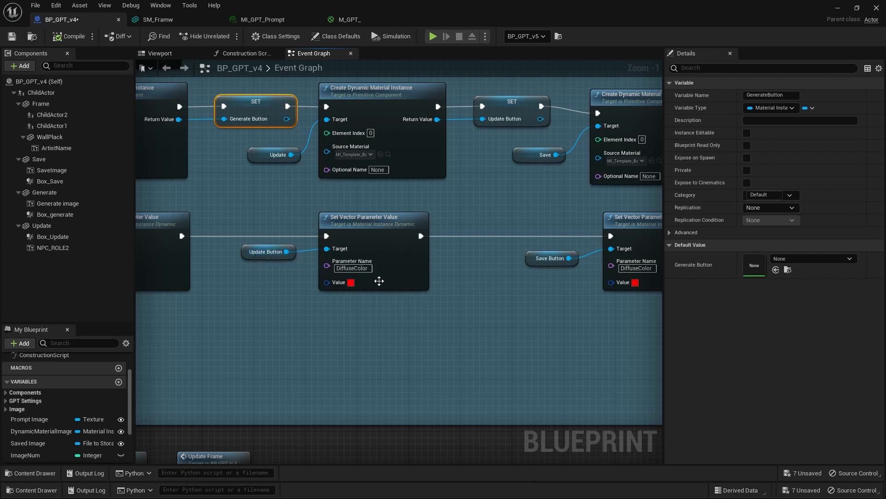
pyautogui.moveTo(256, 308); pyautogui.dragTo(449, 262, button='right')
# Select the Generate Image and Update Frame nodes on the Sequence's last branch and move them slightly together
pyautogui.moveTo(253, 402); pyautogui.dragTo(250, 359, button='right')
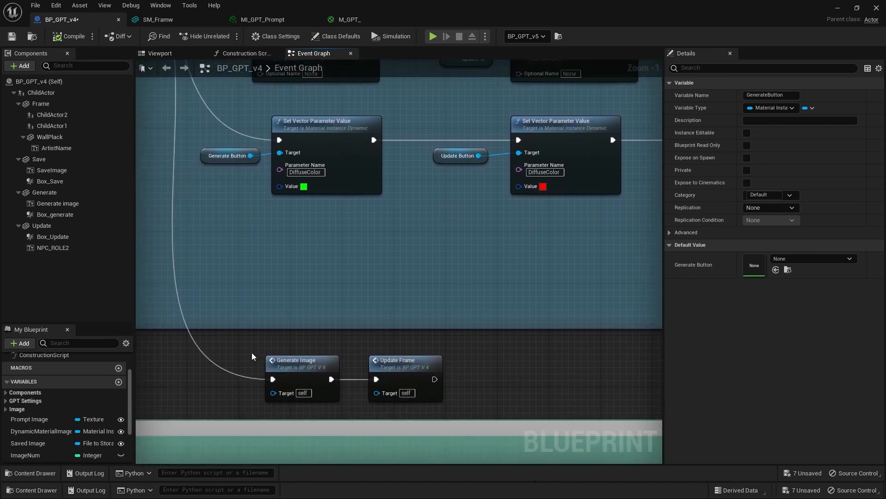
pyautogui.moveTo(251, 353); pyautogui.dragTo(374, 376)
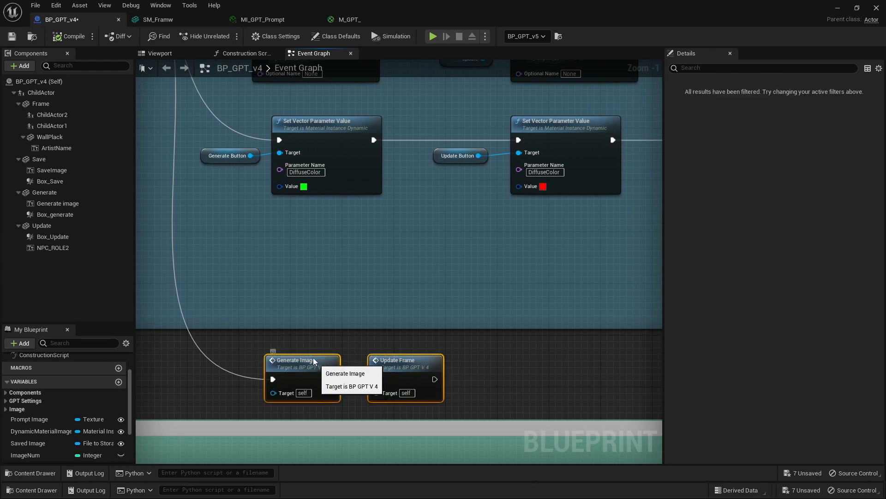
pyautogui.moveTo(313, 358); pyautogui.dragTo(306, 359)
pyautogui.click(349, 343)
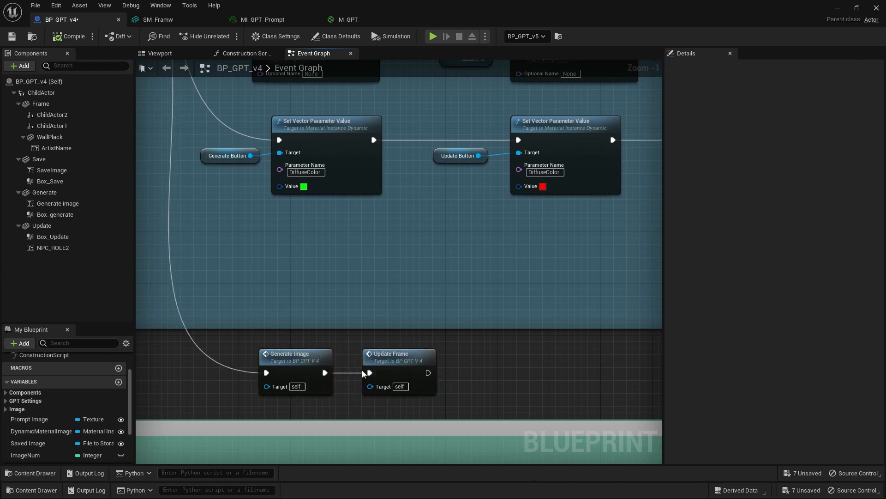
# Inspect the Box_generate overlap event in Overlap Triggers and the matching Generate Image cube in the Blueprint's 3D preview
pyautogui.moveTo(283, 293); pyautogui.dragTo(363, 268, button='right')
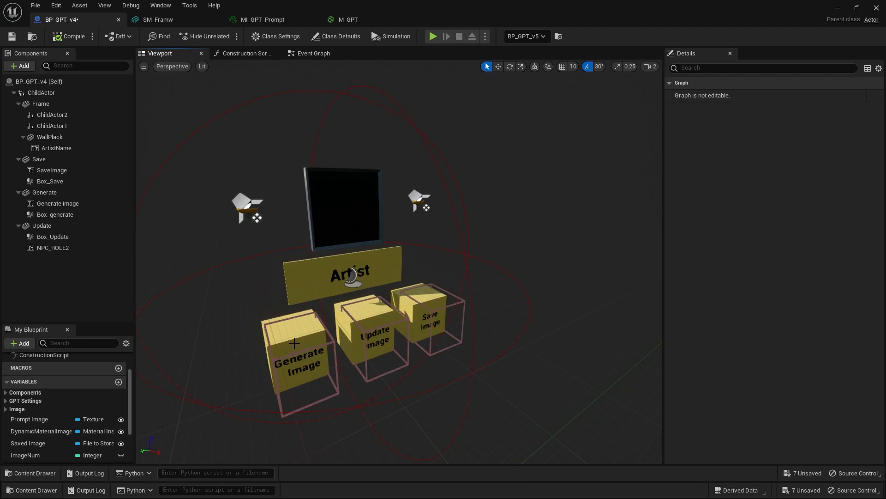
pyautogui.click(314, 53)
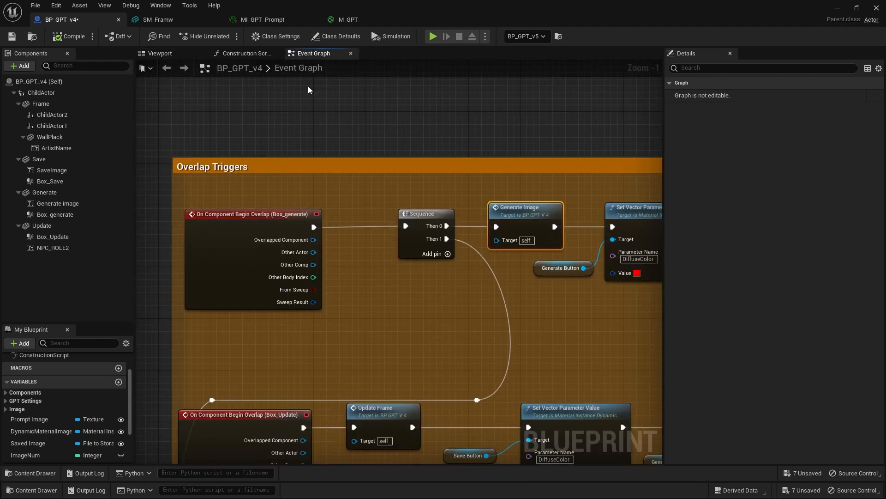
pyautogui.click(262, 230)
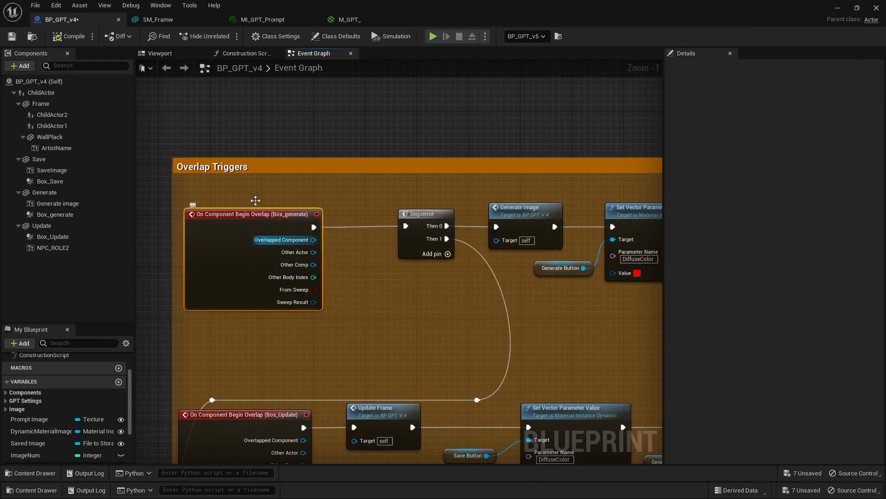
pyautogui.click(159, 53)
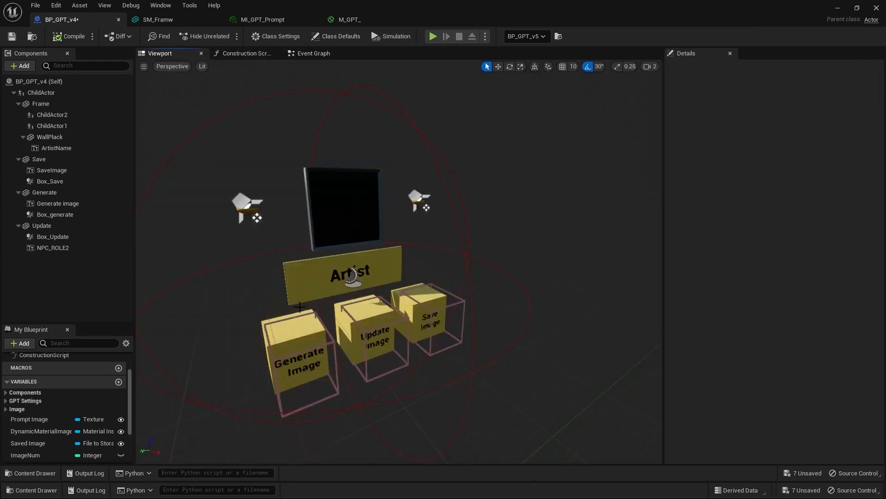
pyautogui.click(317, 340)
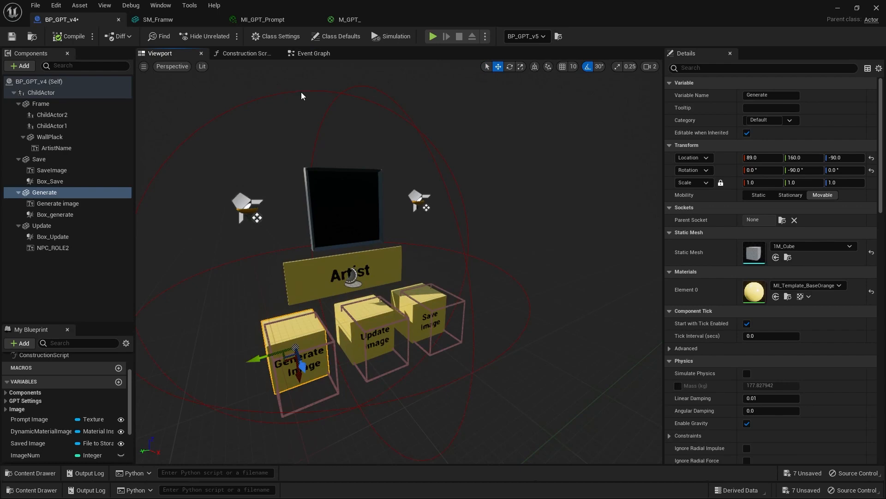
pyautogui.click(295, 53)
# Move the Overlap Triggers' Generate Image node slightly away from its Sequence, and select the Generate Button variable and red Set Vector Parameter Value node
pyautogui.click(420, 229)
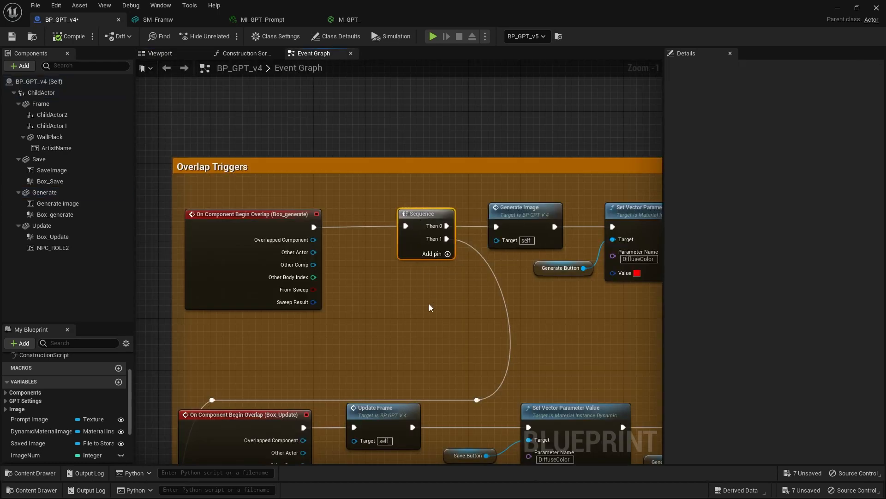
pyautogui.moveTo(455, 257); pyautogui.dragTo(245, 281, button='right')
pyautogui.moveTo(296, 232)
pyautogui.mouseDown()
pyautogui.moveTo(316, 232)
pyautogui.moveTo(302, 232)
pyautogui.mouseUp()
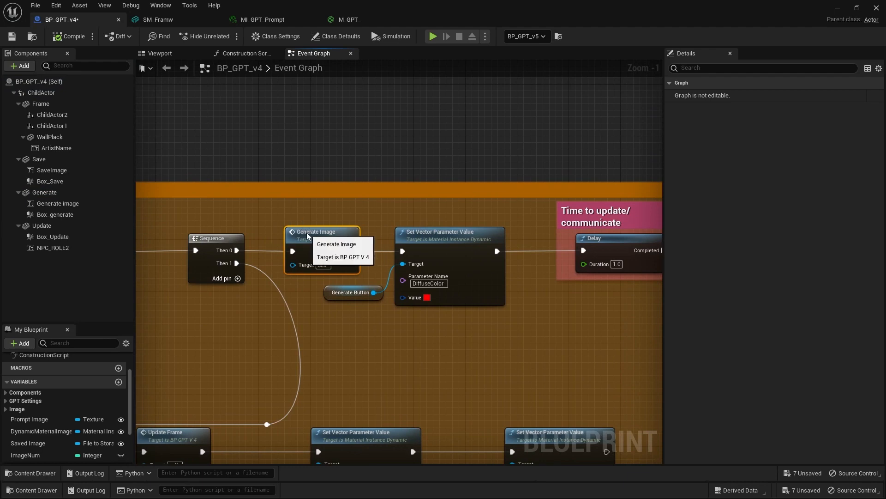
pyautogui.moveTo(420, 347); pyautogui.dragTo(351, 336, button='right')
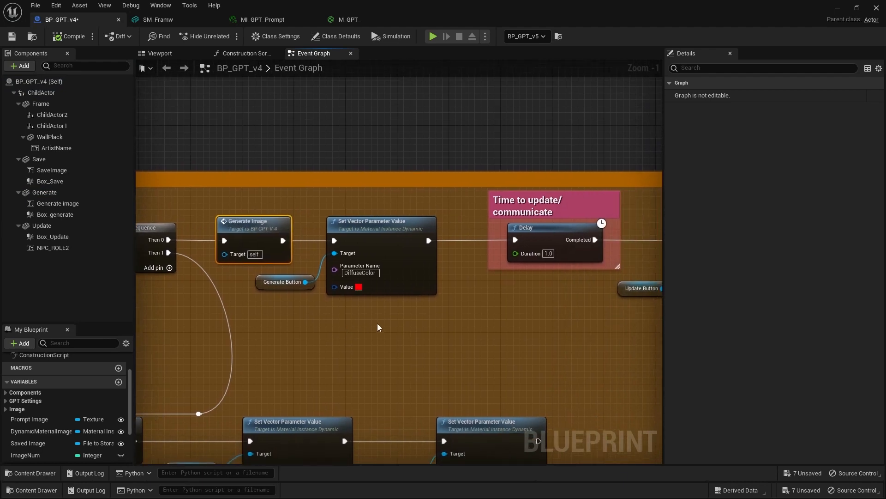
pyautogui.moveTo(377, 322); pyautogui.dragTo(308, 214)
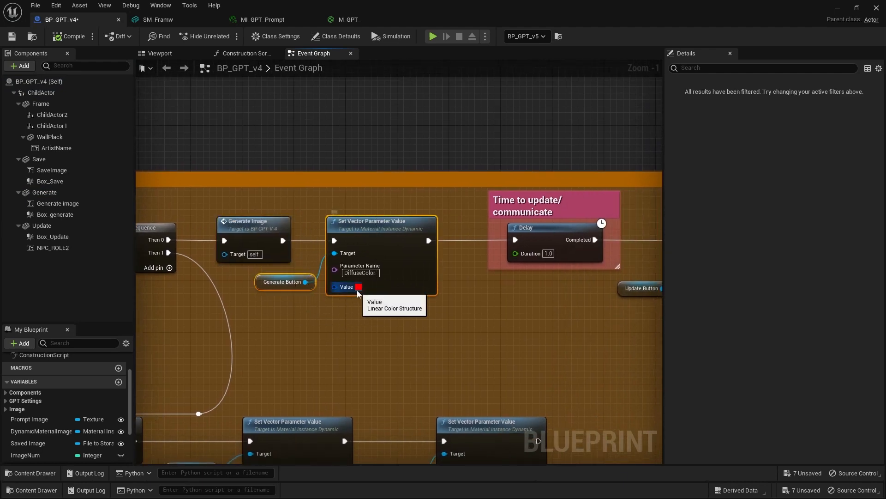
# Inspect the Time to update/communicate comment around the Delay node and the available actions for the Delay's Duration pin
pyautogui.moveTo(514, 310); pyautogui.dragTo(422, 310, button='right')
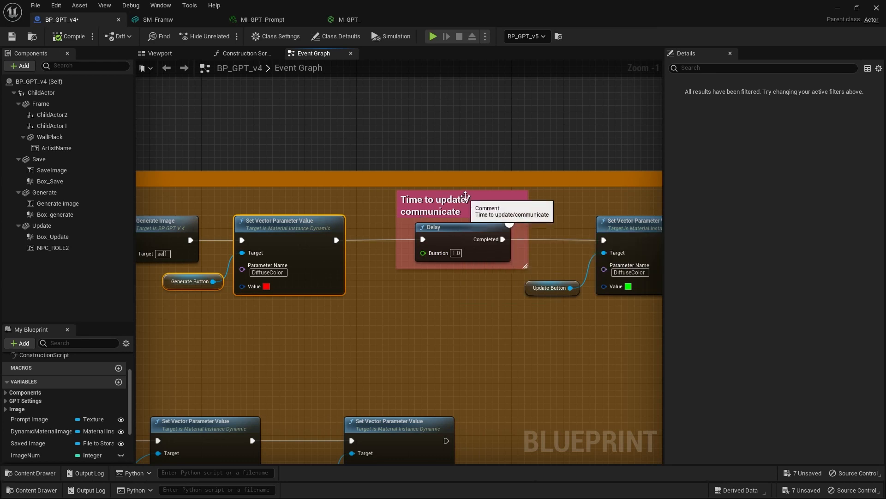
pyautogui.moveTo(478, 196)
pyautogui.mouseDown()
pyautogui.moveTo(469, 219)
pyautogui.moveTo(475, 199)
pyautogui.mouseUp()
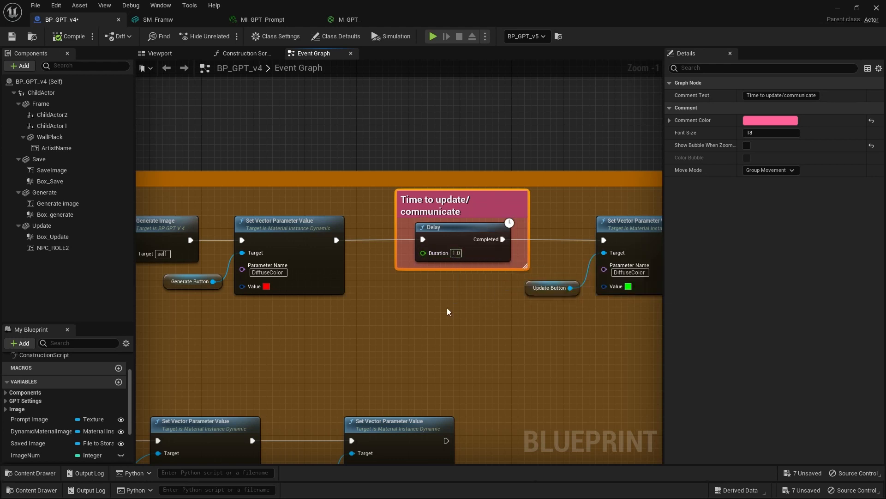
pyautogui.moveTo(447, 305); pyautogui.dragTo(282, 305, button='right')
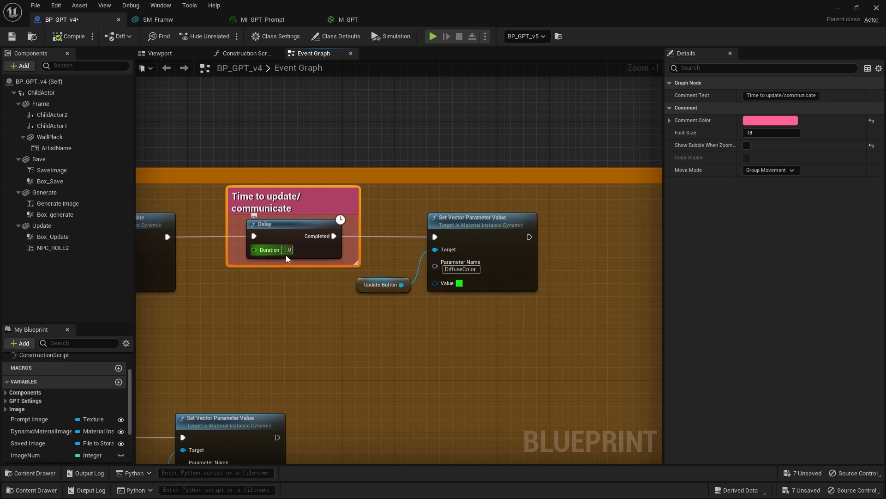
pyautogui.rightClick(253, 250)
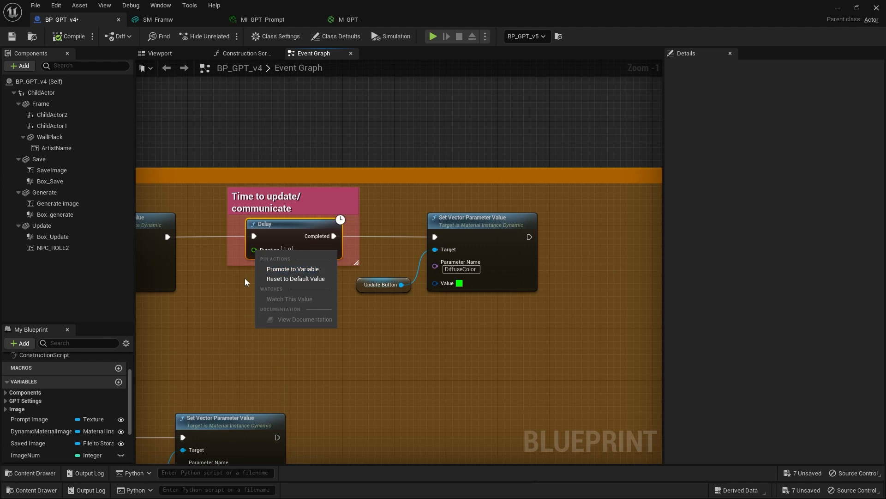
pyautogui.click(423, 329)
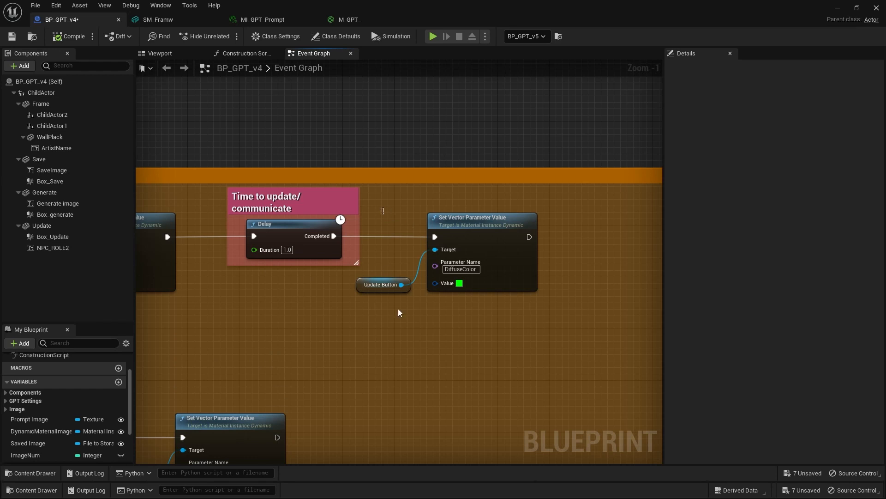
# Select the Update Button variable and its green Set Vector Parameter Value node, and locate the Box_Update overlap event
pyautogui.moveTo(399, 313); pyautogui.dragTo(554, 210)
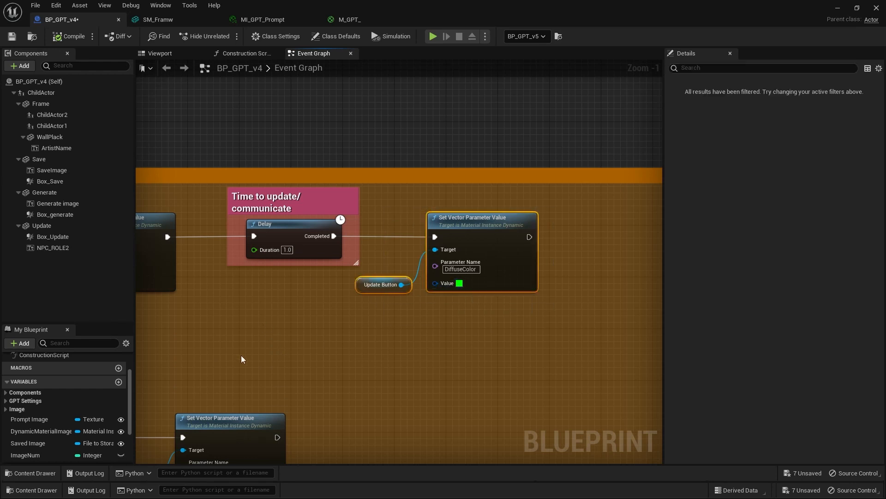
pyautogui.moveTo(250, 357); pyautogui.dragTo(659, 217, button='right')
pyautogui.moveTo(426, 327); pyautogui.dragTo(367, 266, button='right')
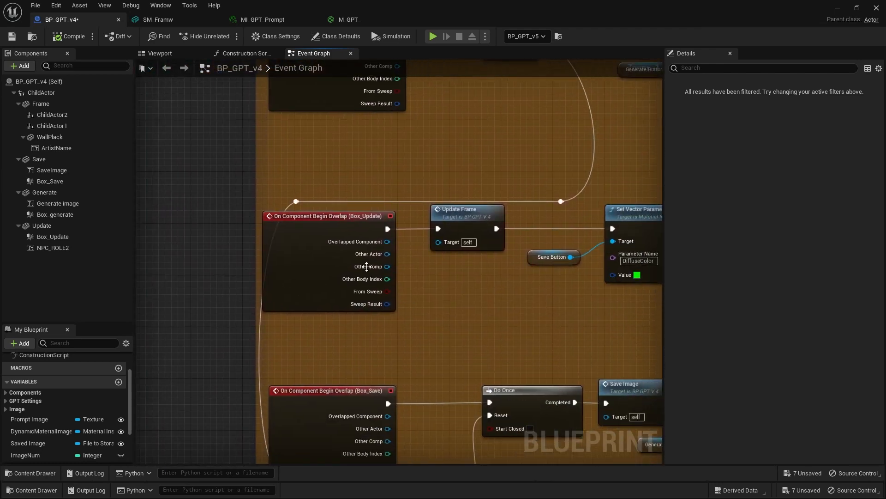
# Inspect the Box_Update overlap event and select its matching trigger box on the Update Image cube in the 3D preview
pyautogui.scroll(1, 326, 217)
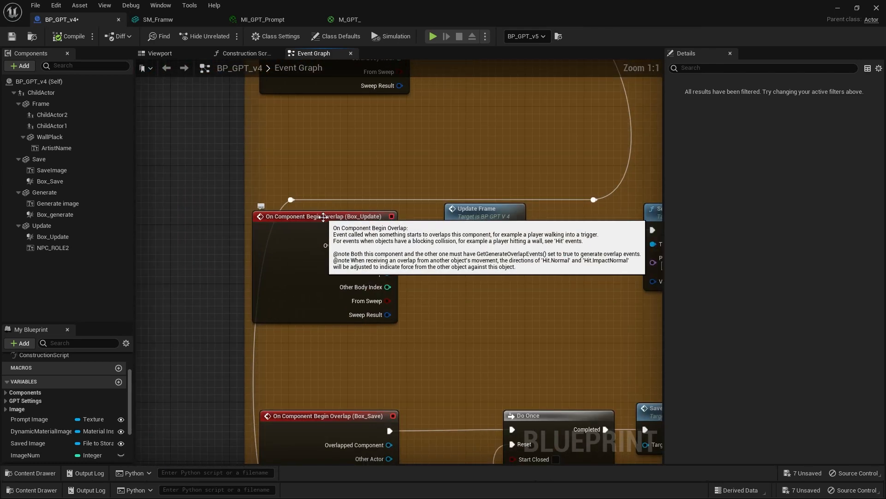
pyautogui.click(324, 217)
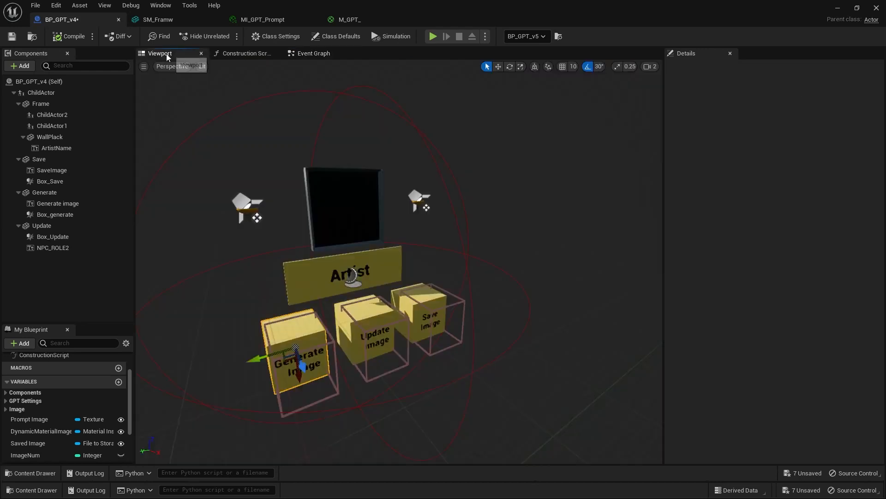
pyautogui.click(185, 57)
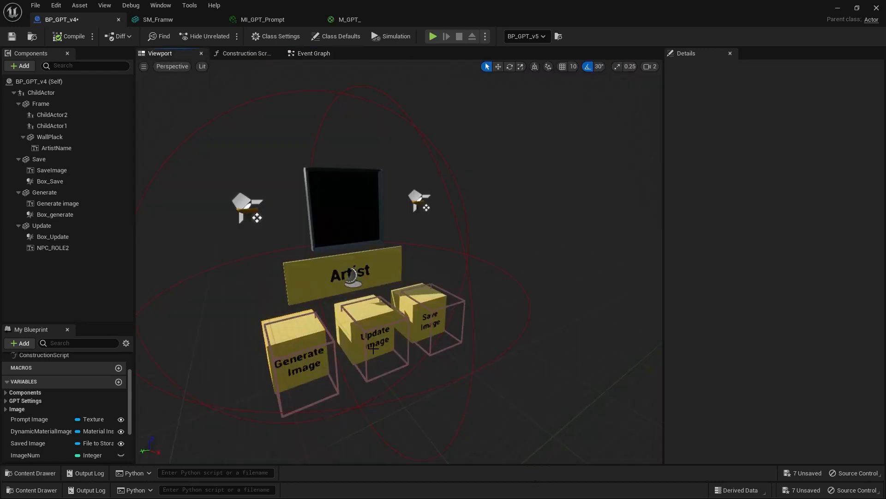
pyautogui.click(363, 330)
pyautogui.click(304, 53)
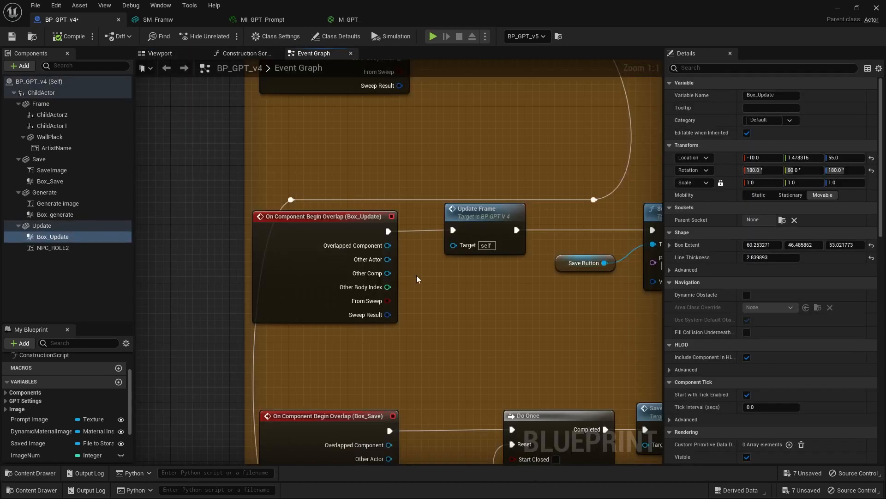
# Select the Update Frame node, and the Save Button variable with its green Set Vector Parameter Value node in the Box_Update chain
pyautogui.click(336, 245)
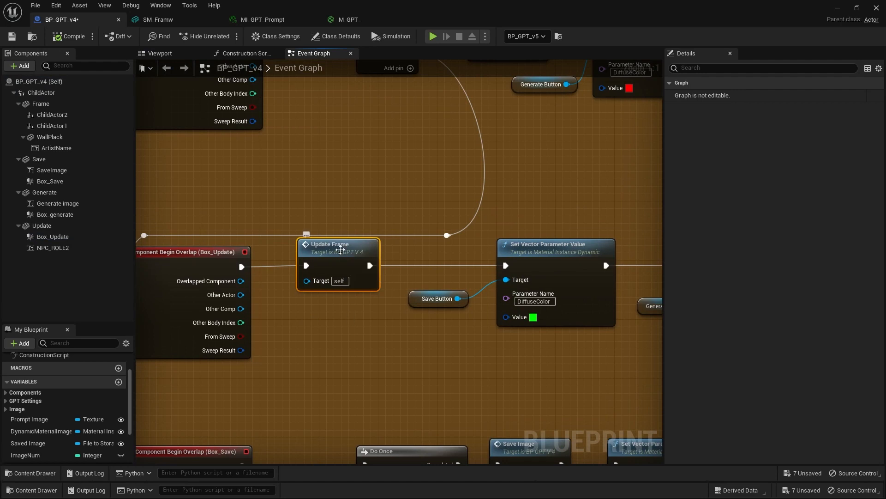
pyautogui.moveTo(409, 243); pyautogui.dragTo(240, 220, button='right')
pyautogui.moveTo(255, 230); pyautogui.dragTo(380, 318)
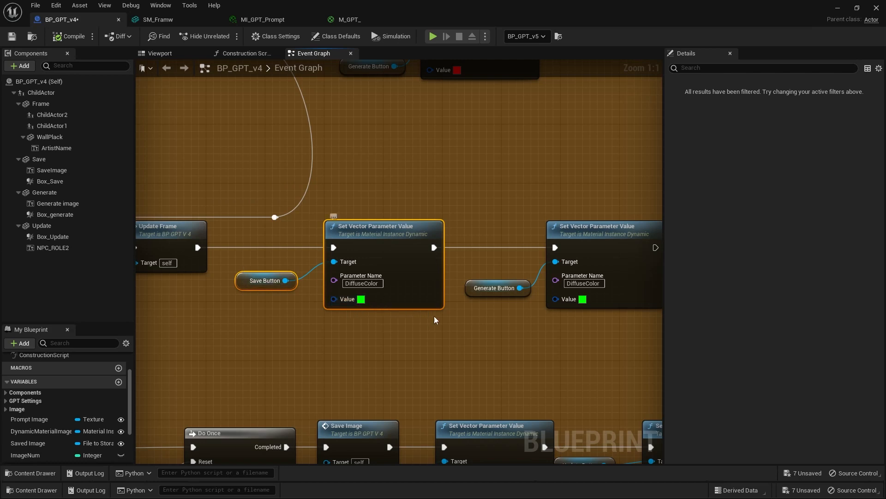
pyautogui.moveTo(437, 318); pyautogui.dragTo(255, 323, button='right')
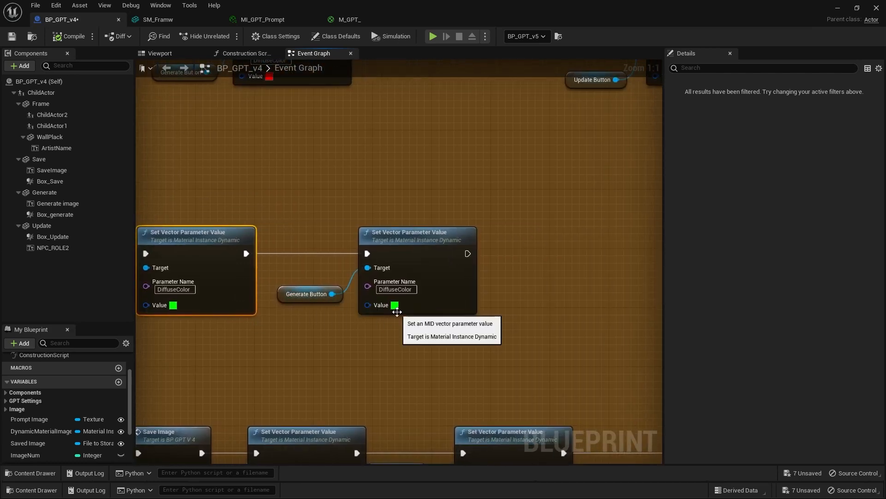
pyautogui.moveTo(243, 321); pyautogui.dragTo(560, 343, button='right')
pyautogui.scroll(-1, 406, 399)
# Move the Do Once node slightly closer to the Box_Save overlap event and select the Save Image node
pyautogui.moveTo(406, 399); pyautogui.dragTo(451, 181, button='right')
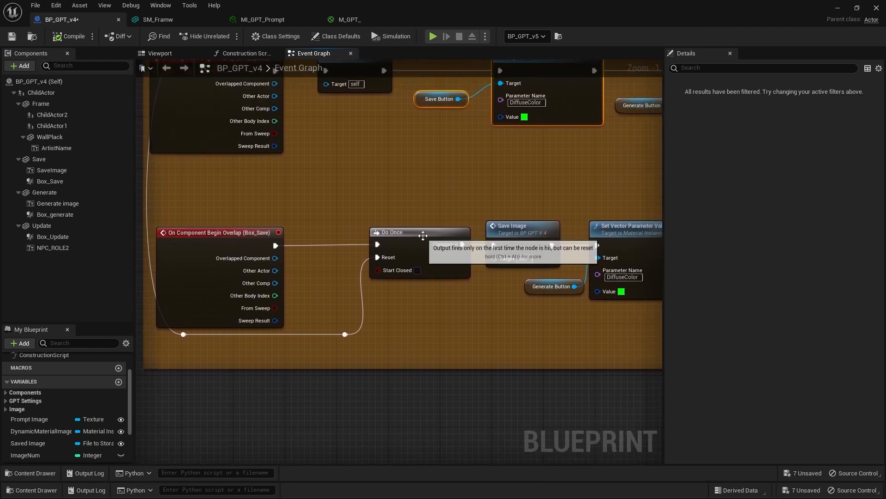
pyautogui.moveTo(421, 233); pyautogui.dragTo(412, 233)
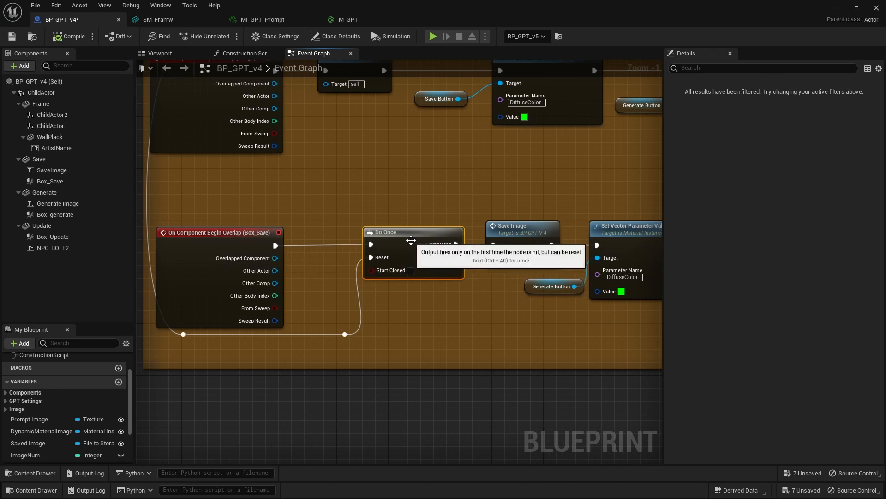
pyautogui.moveTo(411, 240); pyautogui.dragTo(292, 234, button='right')
pyautogui.click(413, 220)
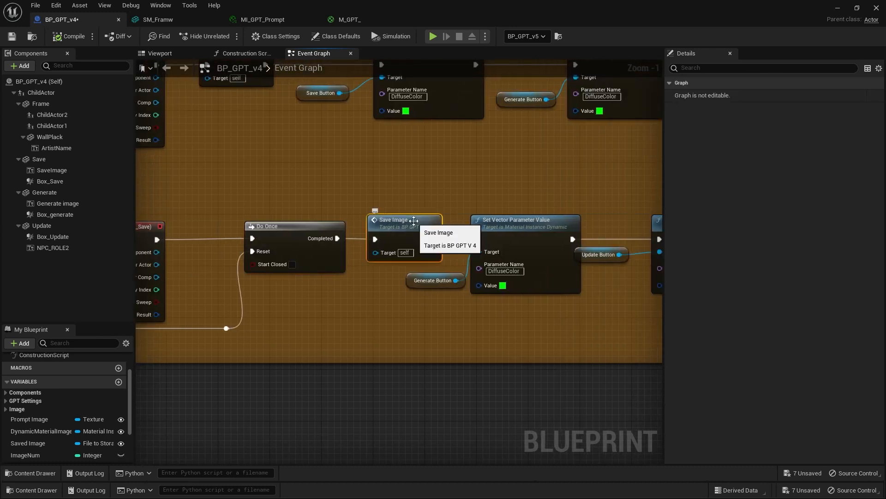
# Select in turn the Generate, Update and Save Button variables with their Set Vector Parameter Value nodes in the Box_Save chain
pyautogui.moveTo(400, 318); pyautogui.dragTo(268, 338, button='right')
pyautogui.moveTo(327, 233); pyautogui.dragTo(398, 322)
pyautogui.moveTo(491, 260); pyautogui.dragTo(310, 276, button='right')
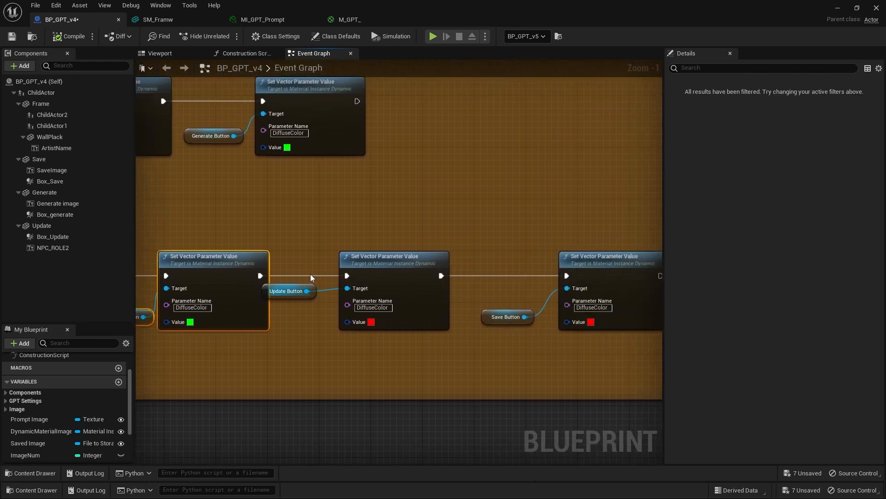
pyautogui.moveTo(319, 261); pyautogui.dragTo(417, 344)
pyautogui.moveTo(485, 324); pyautogui.dragTo(338, 331, button='right')
pyautogui.moveTo(343, 264); pyautogui.dragTo(505, 353)
pyautogui.moveTo(203, 370); pyautogui.dragTo(437, 368, button='right')
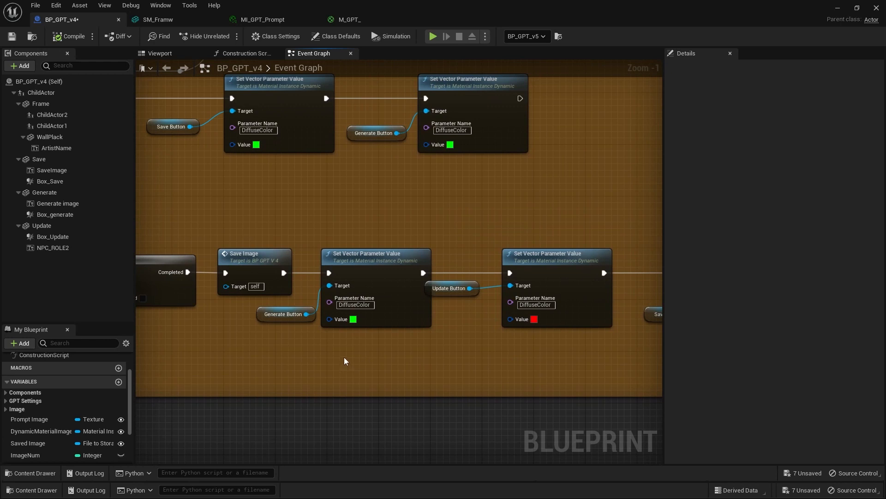
# Review the Do Once node and the Box_generate chain in Overlap Triggers, and examine the button cubes in the 3D preview
pyautogui.moveTo(138, 304); pyautogui.dragTo(327, 315, button='right')
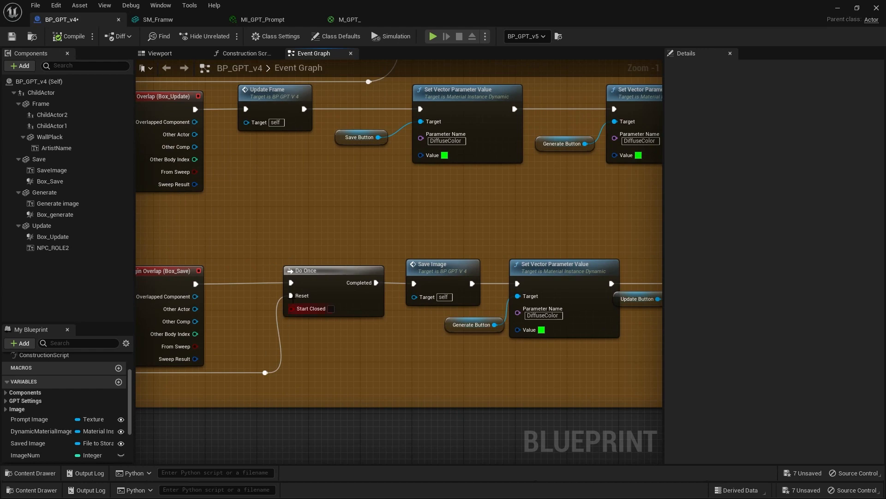
pyautogui.moveTo(308, 270)
pyautogui.mouseDown()
pyautogui.moveTo(296, 270)
pyautogui.moveTo(308, 270)
pyautogui.mouseUp()
pyautogui.moveTo(273, 185); pyautogui.dragTo(312, 488, button='right')
pyautogui.moveTo(164, 202); pyautogui.dragTo(229, 217, button='right')
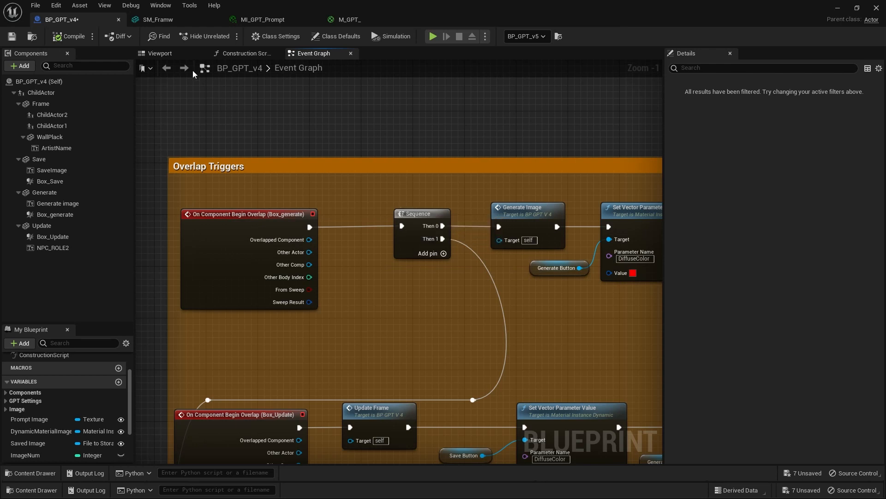
pyautogui.click(161, 54)
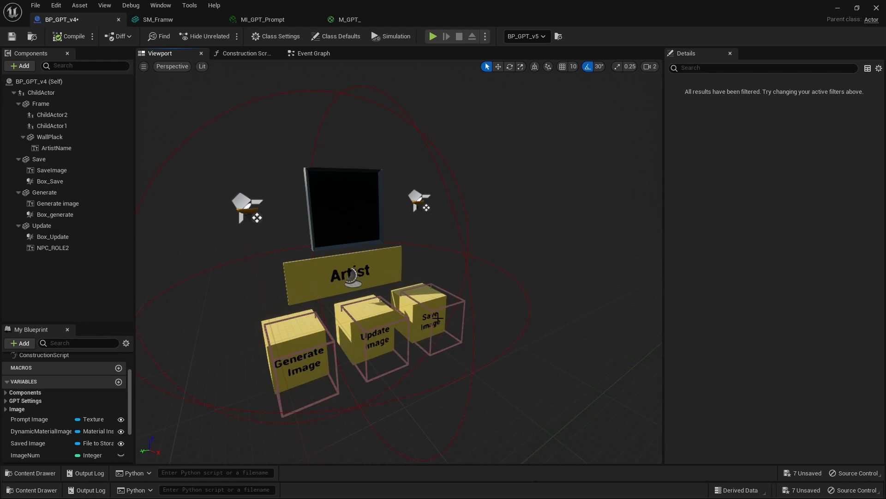
# Go from the Overlap Triggers' Generate Image node to the GenerateImage custom event and its Request Images with Custom Options node
pyautogui.click(314, 53)
pyautogui.scroll(2, 349, 90)
pyautogui.moveTo(417, 320); pyautogui.dragTo(304, 342, button='right')
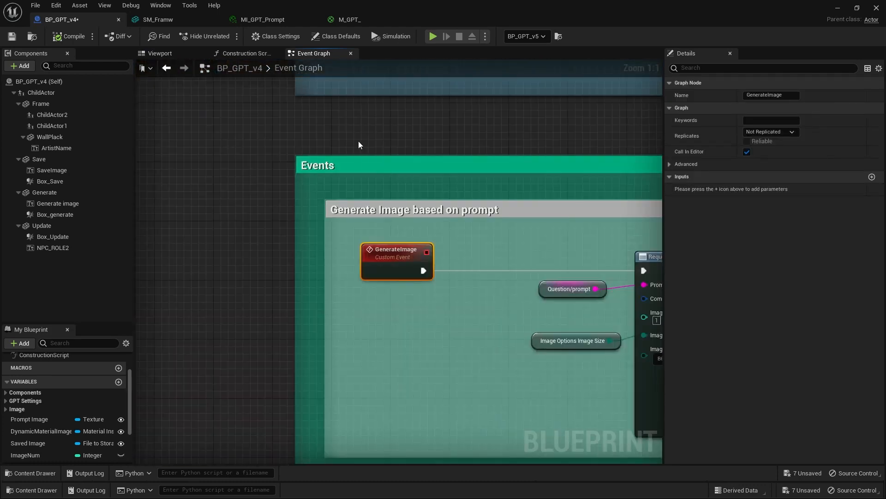
pyautogui.moveTo(477, 250); pyautogui.dragTo(309, 167, button='right')
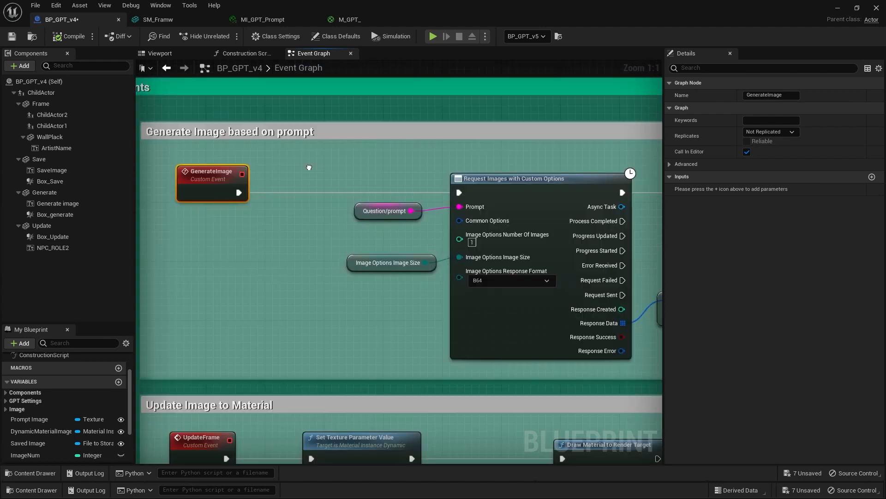
# Add a custom event named YOUREVENT below GenerateImage in the Generate Image based on prompt section
pyautogui.rightClick(200, 255)
pyautogui.write('cust')
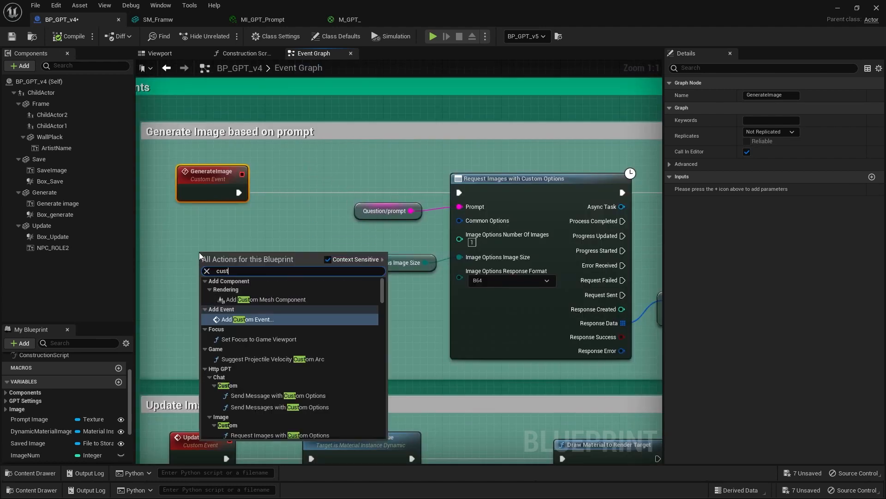
pyautogui.click(265, 319)
pyautogui.write('YOUREVENT')
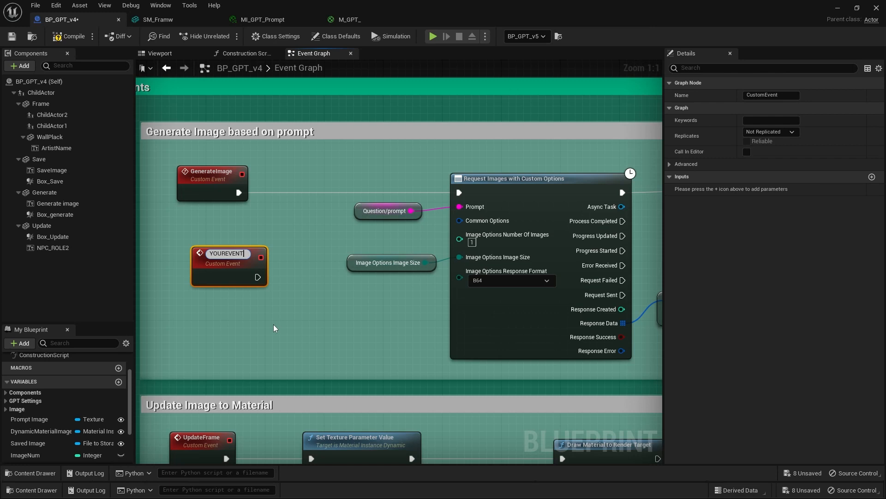
pyautogui.press('Return')
# Search for image actions from YOUREVENT's execution output with Context Sensitive enabled, and examine the Http GPT category
pyautogui.moveTo(247, 274); pyautogui.dragTo(304, 255)
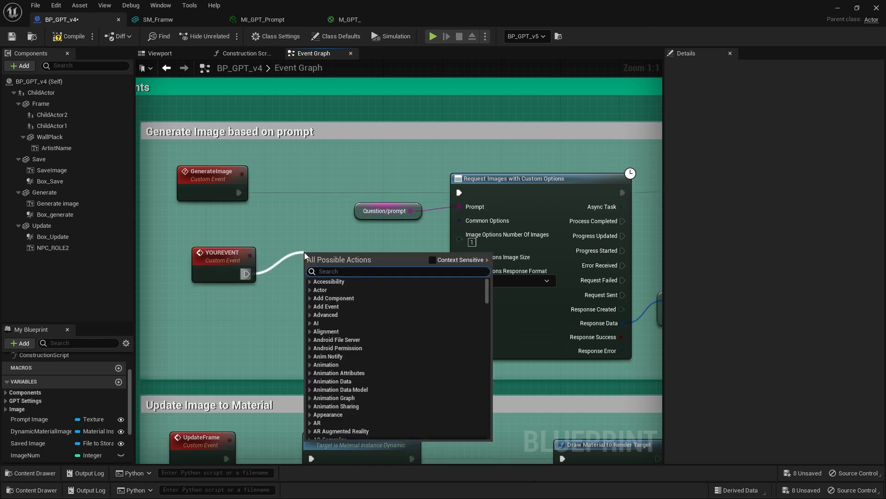
pyautogui.write('image')
pyautogui.click(432, 259)
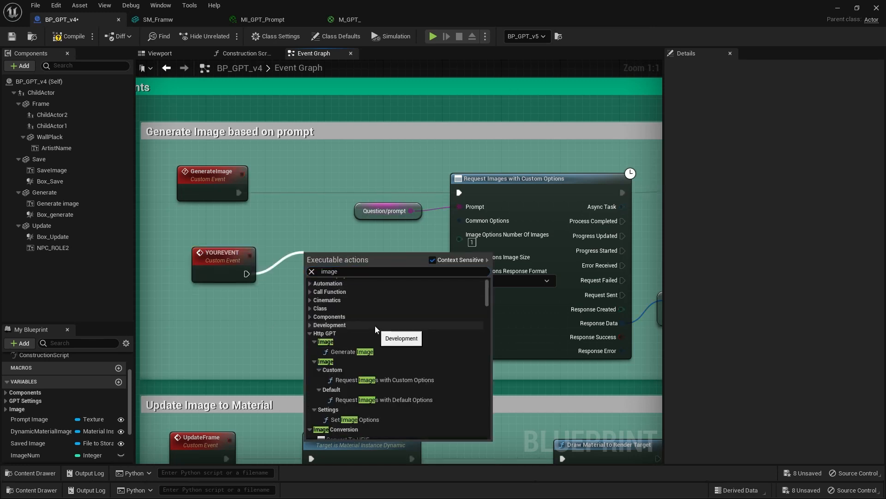
pyautogui.click(331, 333)
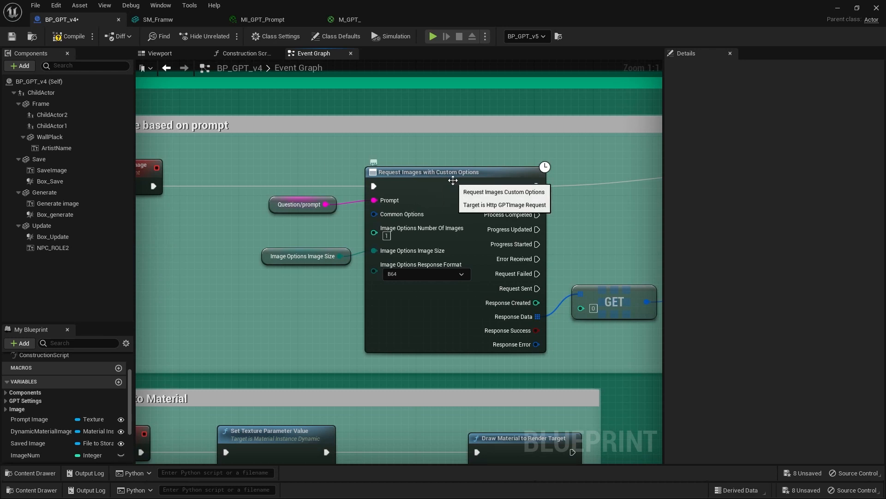
# Delete the Image Options Image Size variable node connected to Request Images with Custom Options
pyautogui.moveTo(388, 206)
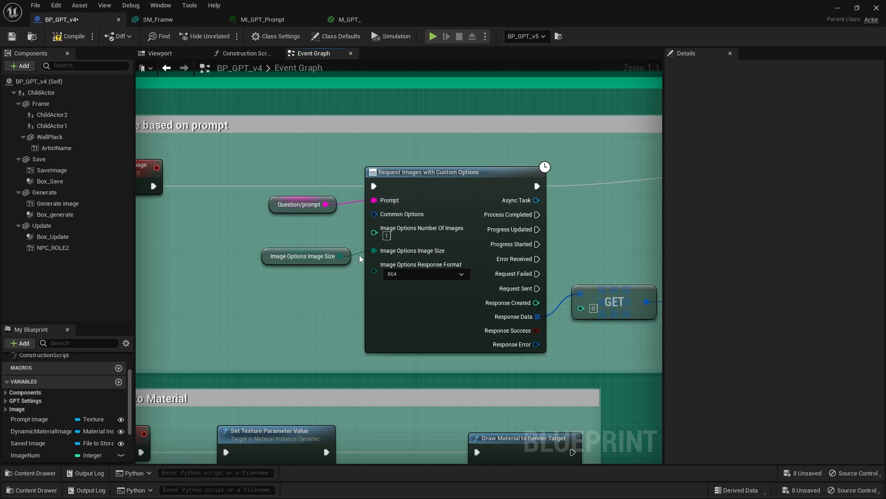
pyautogui.moveTo(402, 257)
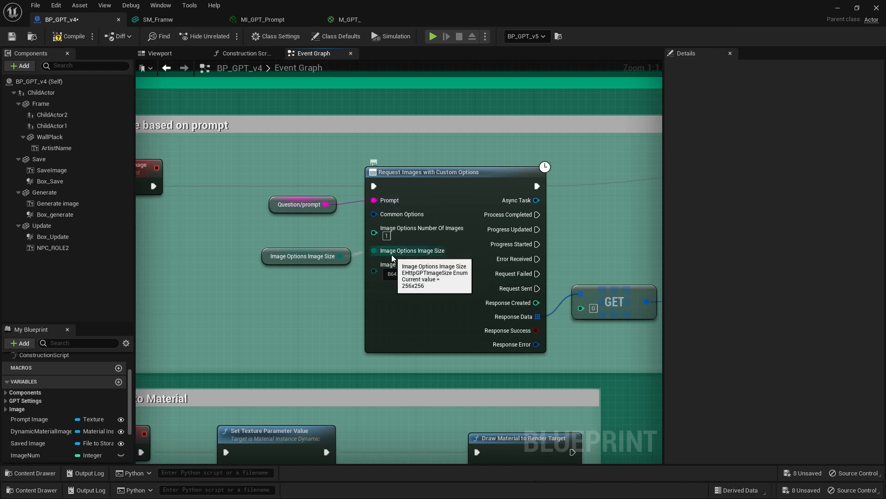
pyautogui.click(339, 261)
pyautogui.press('Delete')
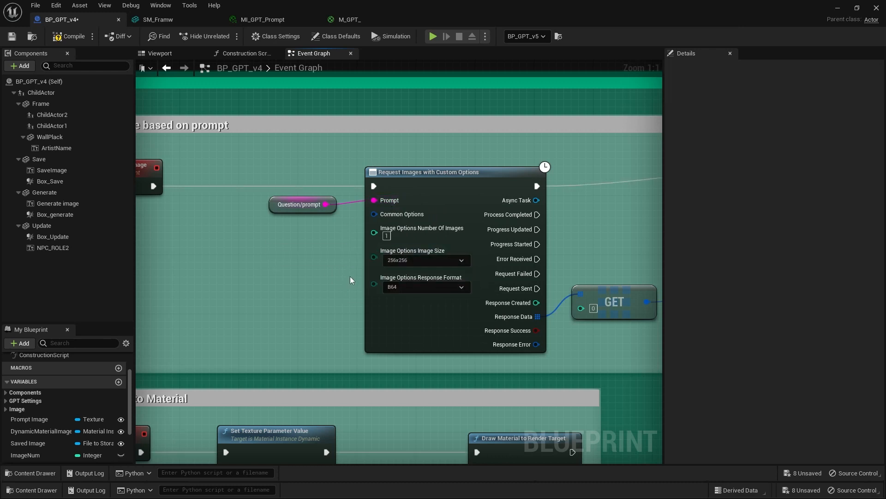
# Examine the image size and response format choices of Request Images with Custom Options, and the Question/prompt variable's details
pyautogui.click(408, 261)
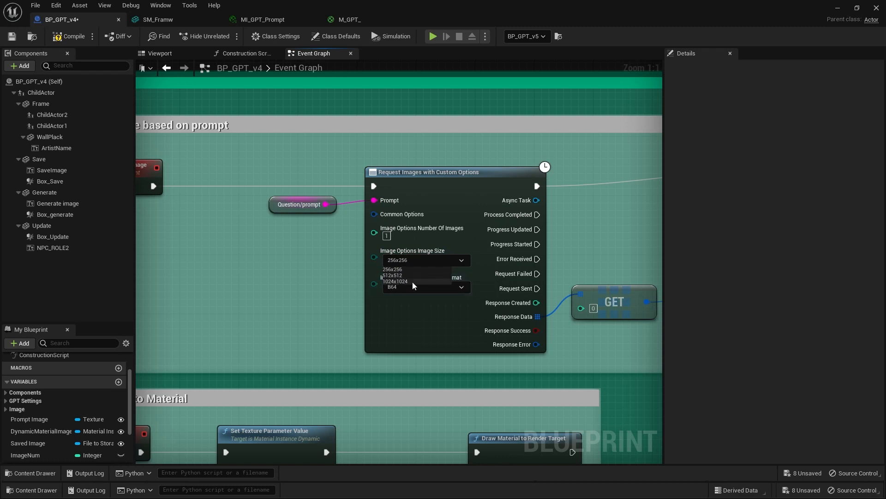
pyautogui.click(413, 285)
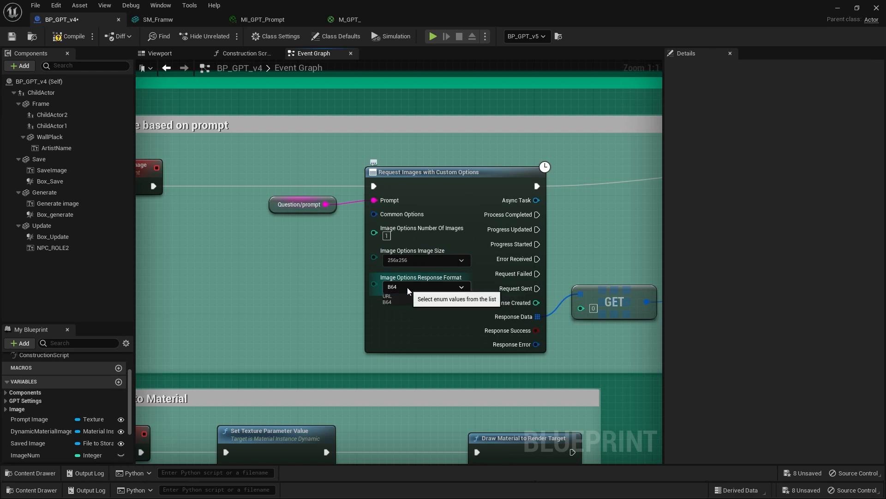
pyautogui.click(389, 290)
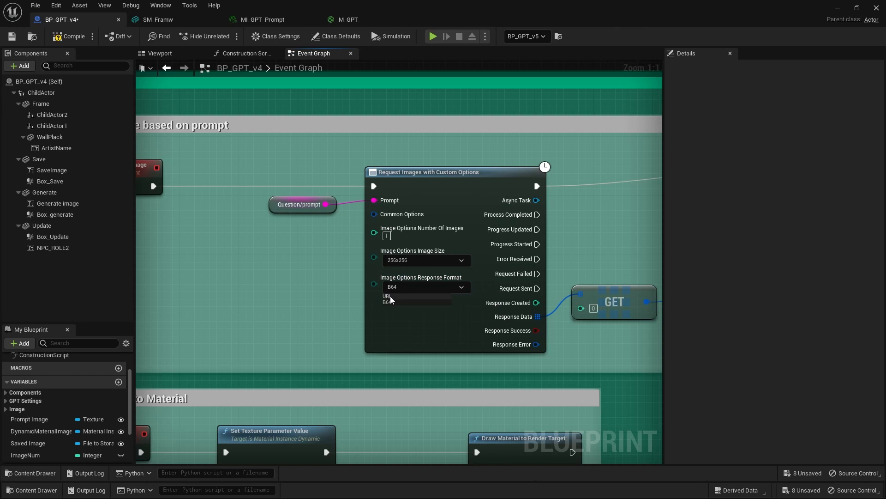
pyautogui.click(395, 301)
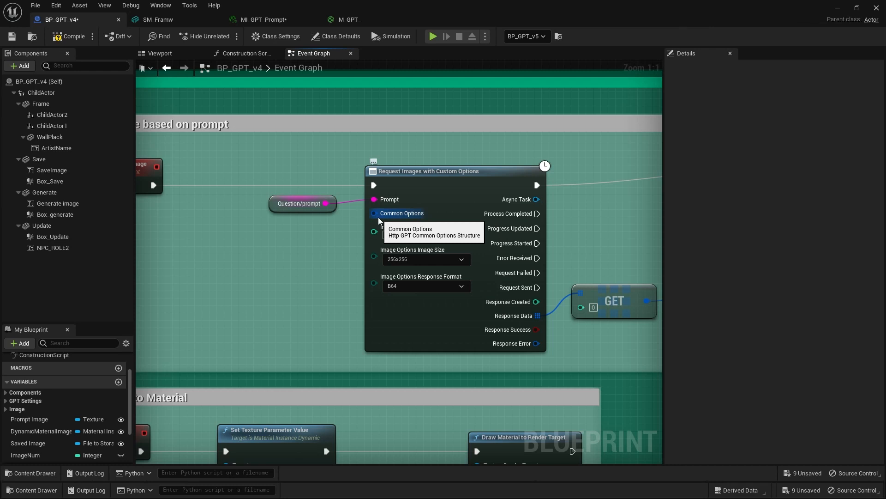
pyautogui.click(282, 210)
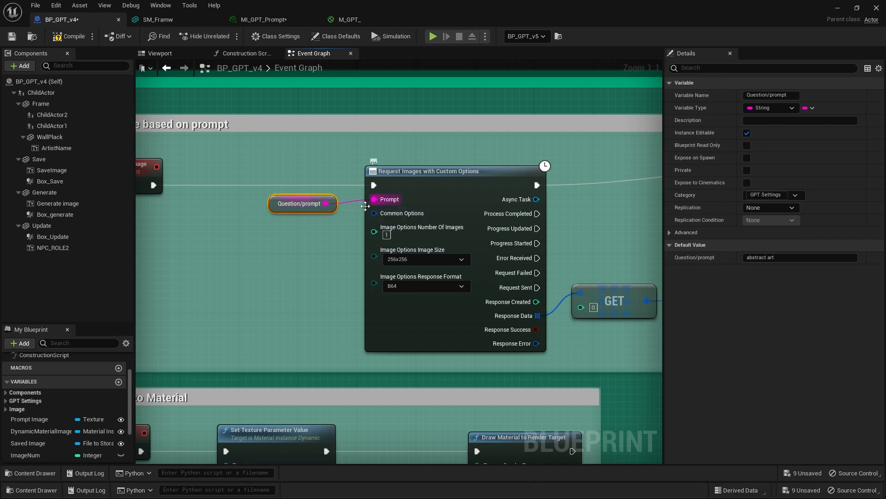
# Add a Get (a copy) node from the Response Data output of Request Images, and delete it again
pyautogui.moveTo(595, 229); pyautogui.dragTo(330, 236, button='right')
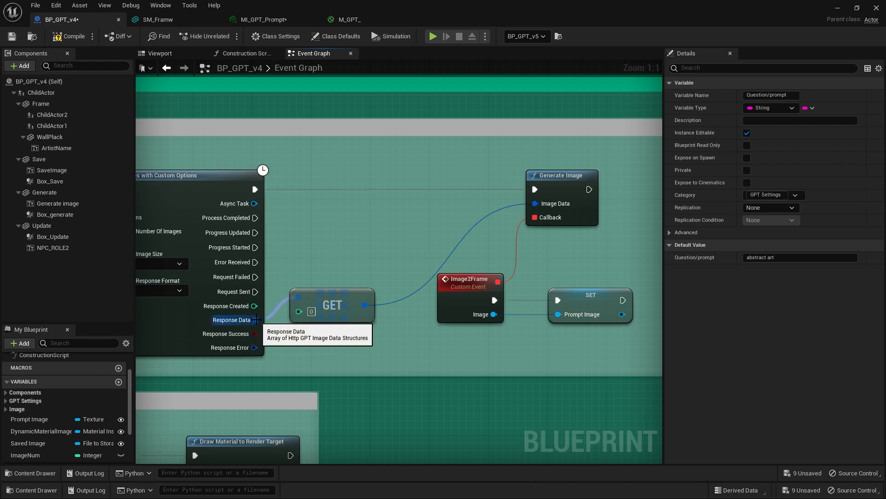
pyautogui.moveTo(257, 320); pyautogui.dragTo(311, 249)
pyautogui.write('get')
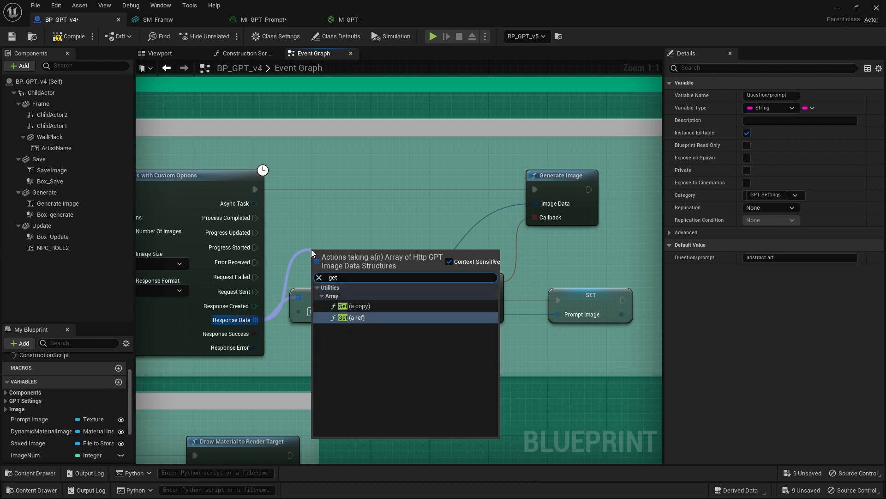
pyautogui.click(357, 305)
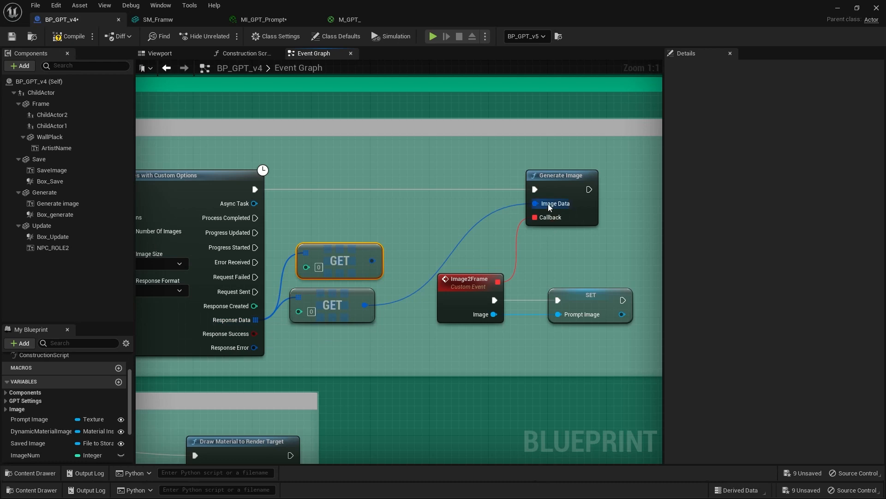
pyautogui.press('Delete')
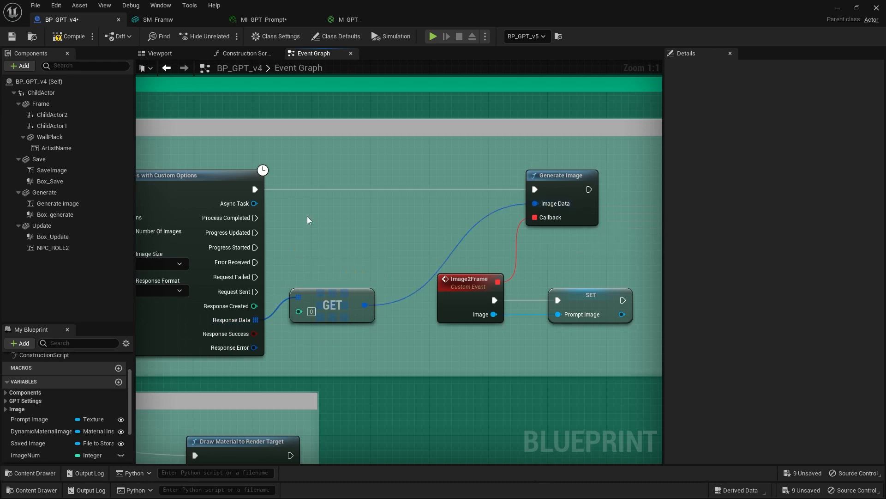
# Locate the Dalle Used here comment containing the Request Images with Custom Options and Generate Image nodes
pyautogui.moveTo(300, 218); pyautogui.dragTo(426, 280, button='right')
pyautogui.scroll(-4, 401, 207)
pyautogui.moveTo(407, 176); pyautogui.dragTo(393, 427, button='right')
pyautogui.moveTo(362, 136); pyautogui.dragTo(369, 434, button='right')
pyautogui.moveTo(350, 227); pyautogui.dragTo(372, 418, button='right')
pyautogui.scroll(4, 332, 310)
pyautogui.moveTo(311, 383); pyautogui.dragTo(380, 333, button='right')
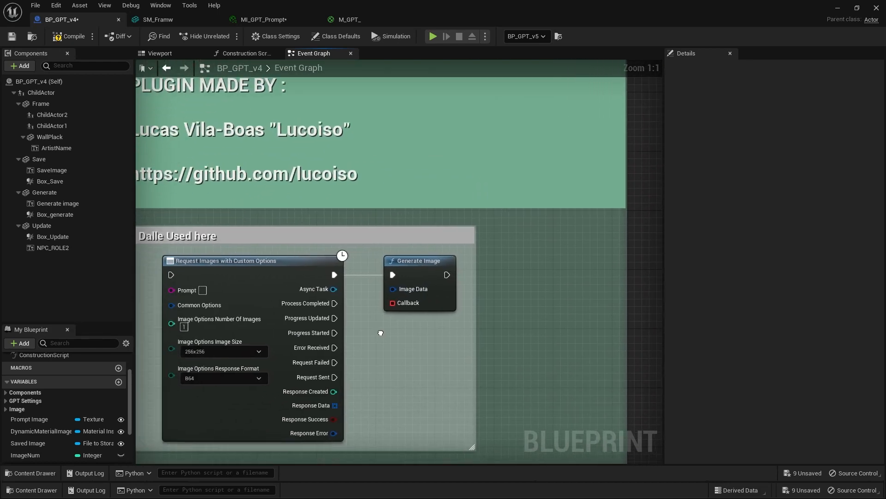
# Recombine the Response output of Request Images with Custom Options, and split its struct pin again to expose Response Data
pyautogui.click(417, 257)
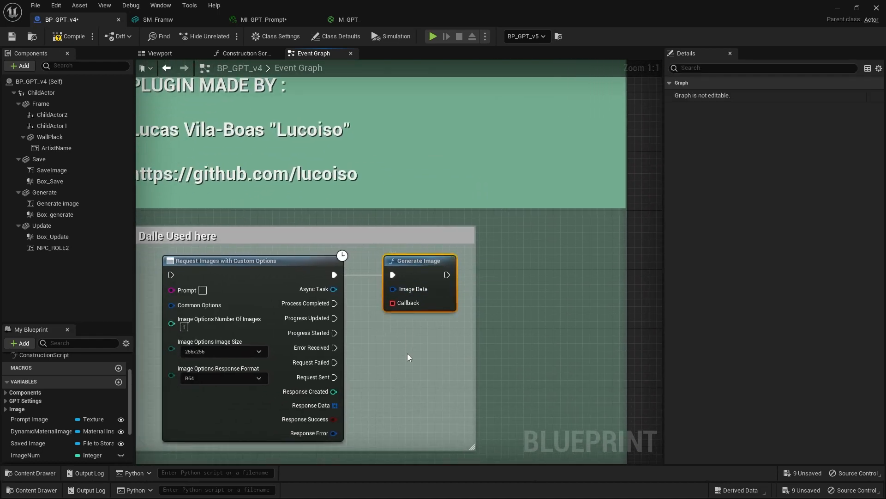
pyautogui.hotkey('ctrl', 'z')
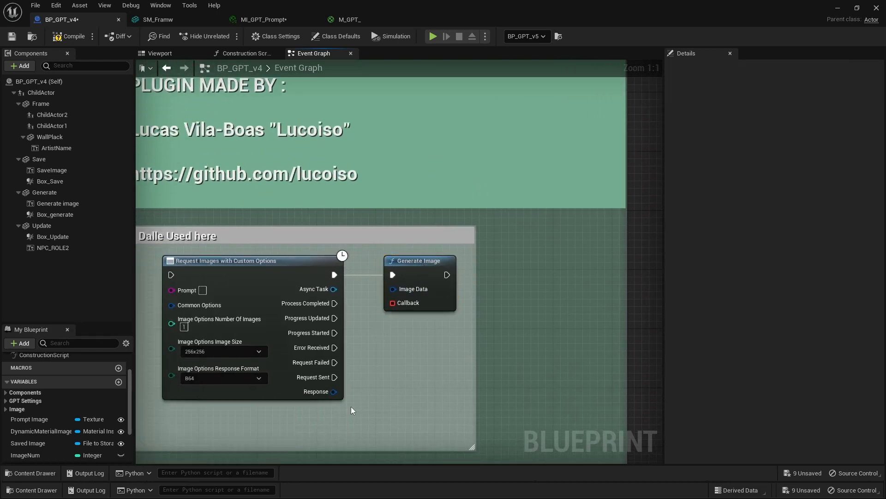
pyautogui.rightClick(333, 391)
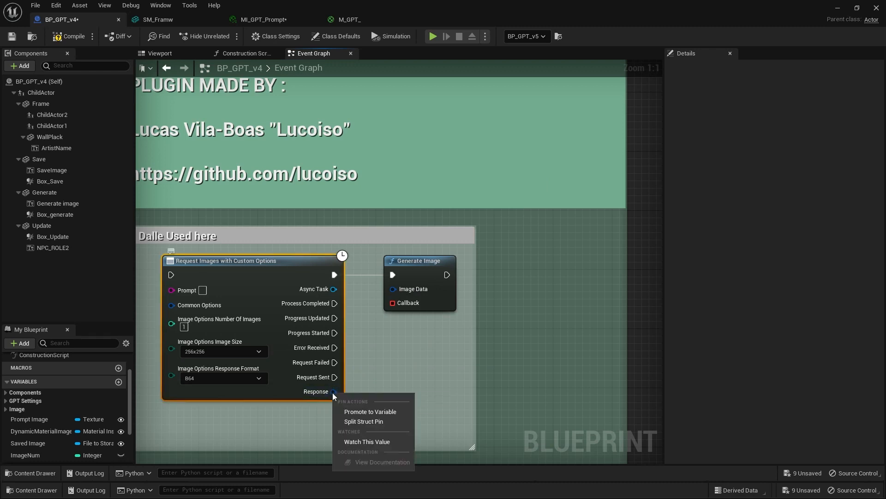
pyautogui.click(366, 422)
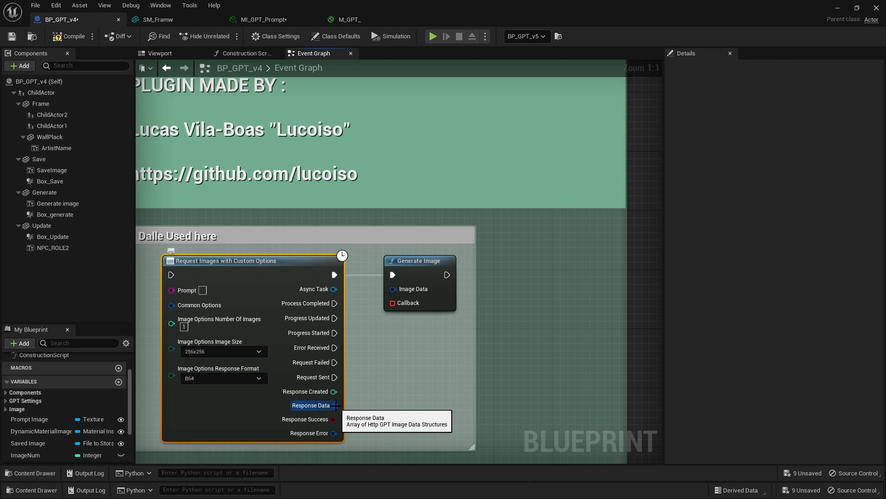
pyautogui.moveTo(335, 405); pyautogui.dragTo(387, 389)
pyautogui.click(386, 398)
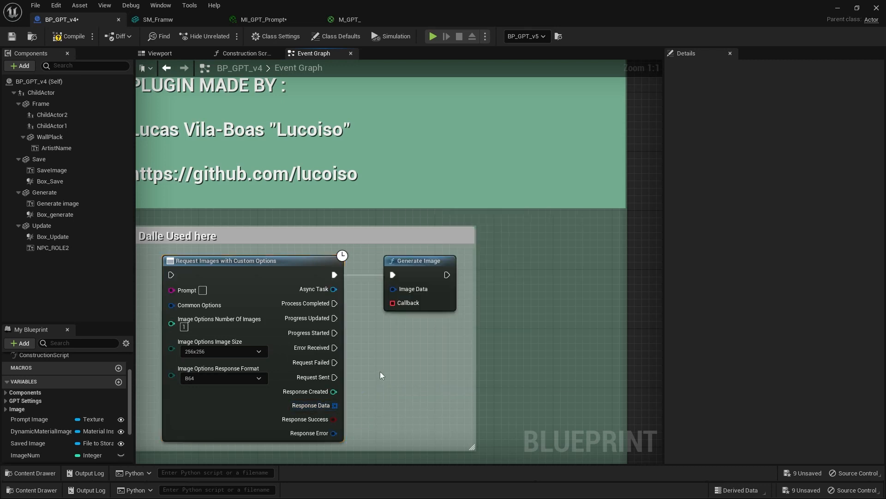
# Search the actions available from the Request Images execution output for "generate" to locate the Http GPT Generate Image function
pyautogui.scroll(-4, 411, 369)
pyautogui.moveTo(430, 401); pyautogui.dragTo(434, 101, button='right')
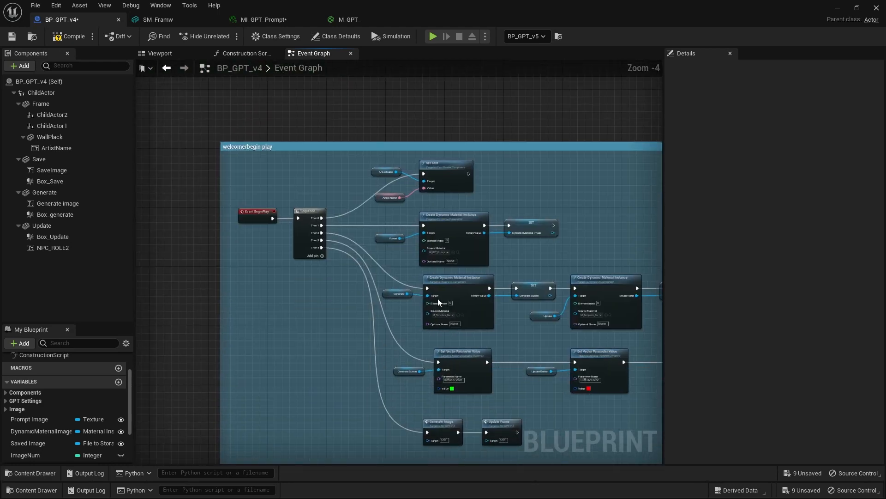
pyautogui.moveTo(438, 298); pyautogui.dragTo(400, 143, button='right')
pyautogui.moveTo(435, 439); pyautogui.dragTo(374, 292, button='right')
pyautogui.moveTo(391, 368); pyautogui.dragTo(379, 281, button='right')
pyautogui.scroll(4, 367, 139)
pyautogui.moveTo(565, 256); pyautogui.dragTo(408, 295, button='right')
pyautogui.click(485, 224)
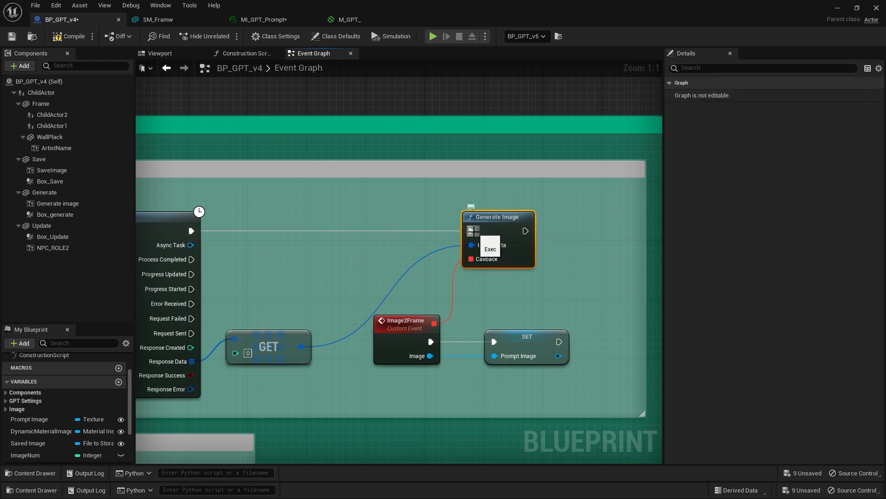
pyautogui.moveTo(190, 230); pyautogui.dragTo(281, 269)
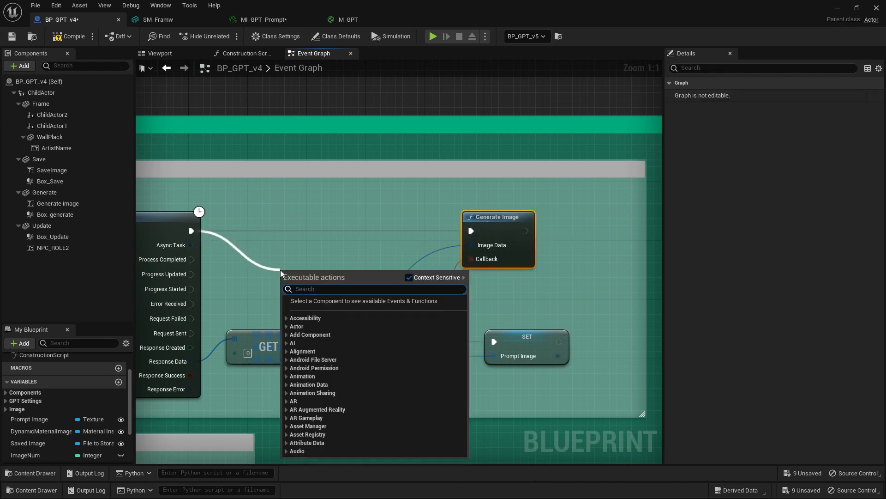
pyautogui.write('generate')
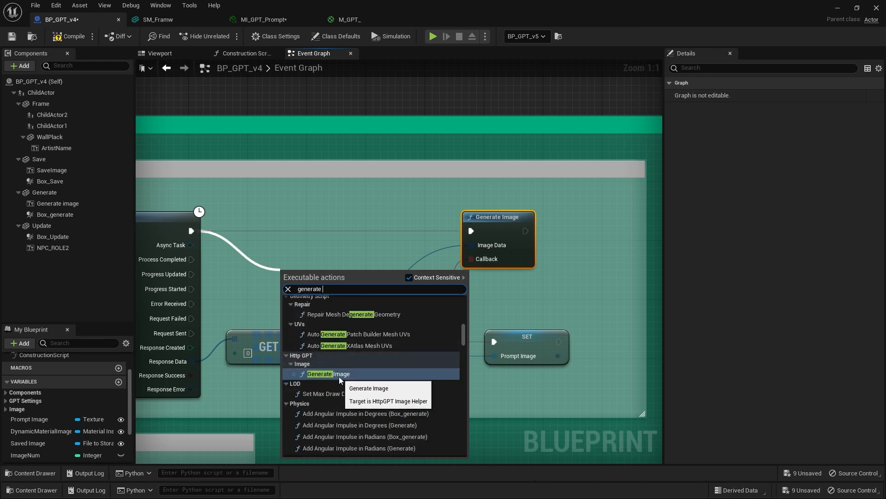
pyautogui.click(324, 255)
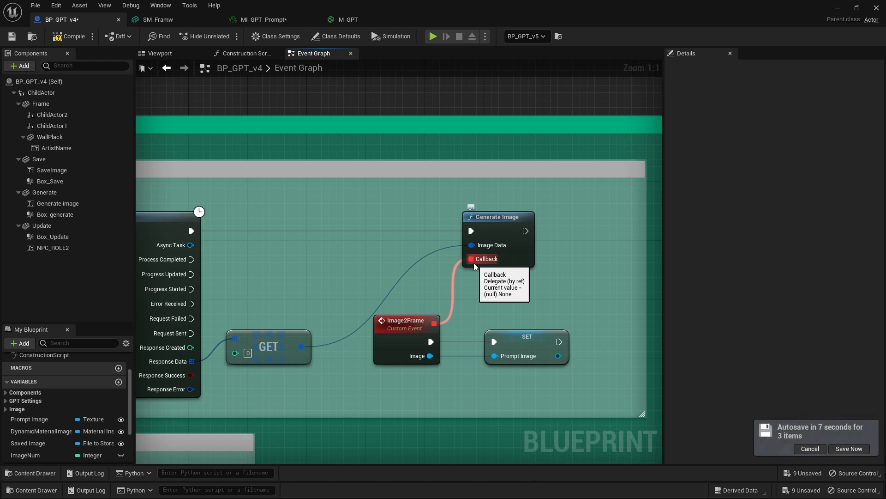
# Move the Get node up nearer the level of Generate Image and shift the Generate Image node slightly left
pyautogui.moveTo(271, 346); pyautogui.dragTo(283, 276)
pyautogui.moveTo(501, 220); pyautogui.dragTo(489, 218)
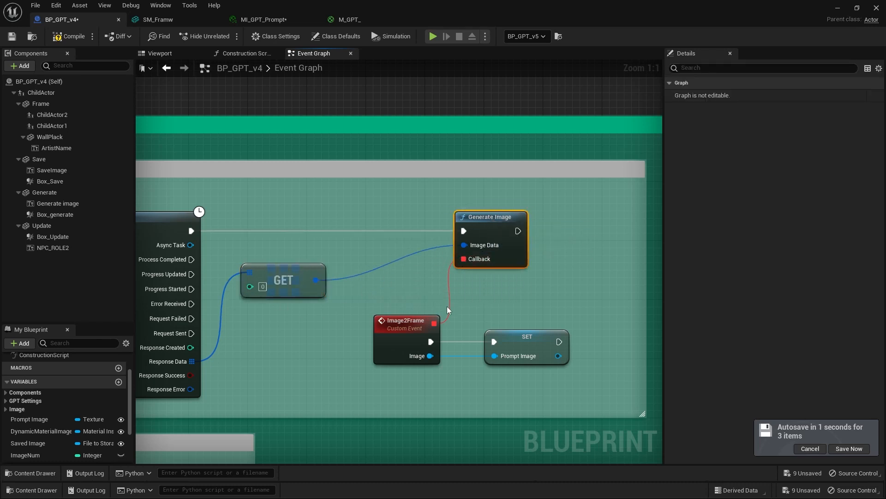
pyautogui.click(401, 328)
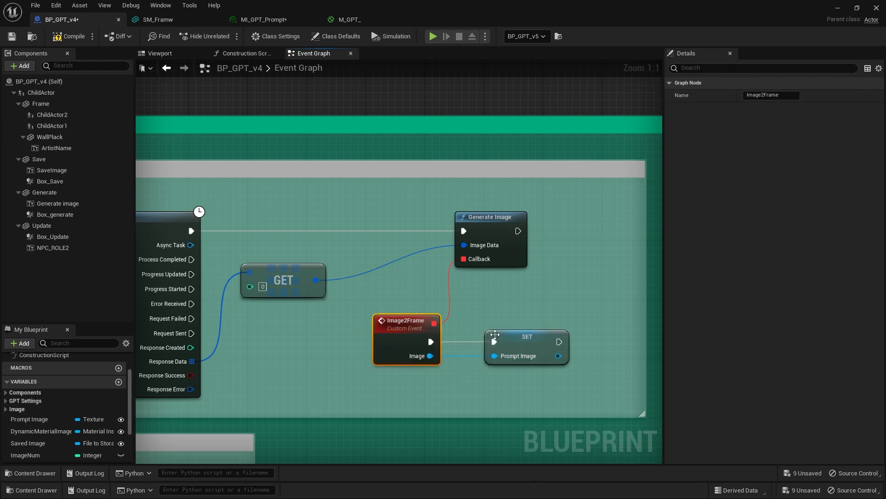
# Place a second, unconnected Generate Image node beside the one linked to the Image2Frame event
pyautogui.moveTo(480, 385); pyautogui.dragTo(368, 358, button='right')
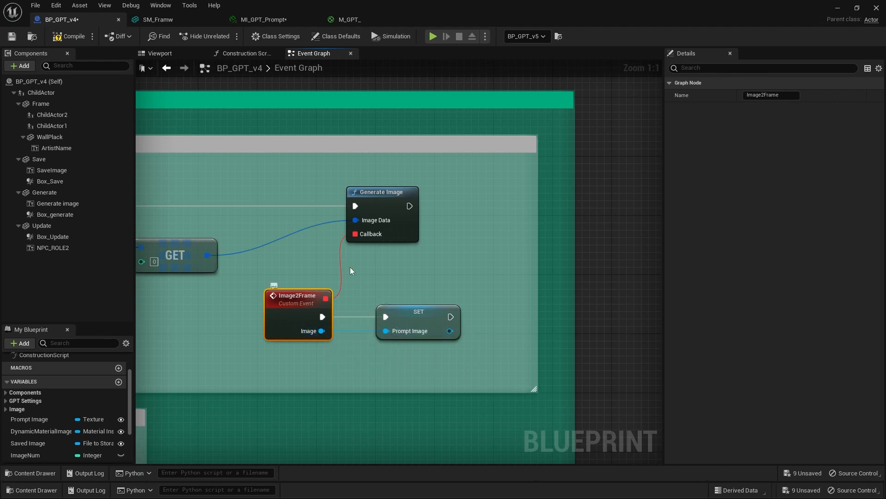
pyautogui.click(376, 196)
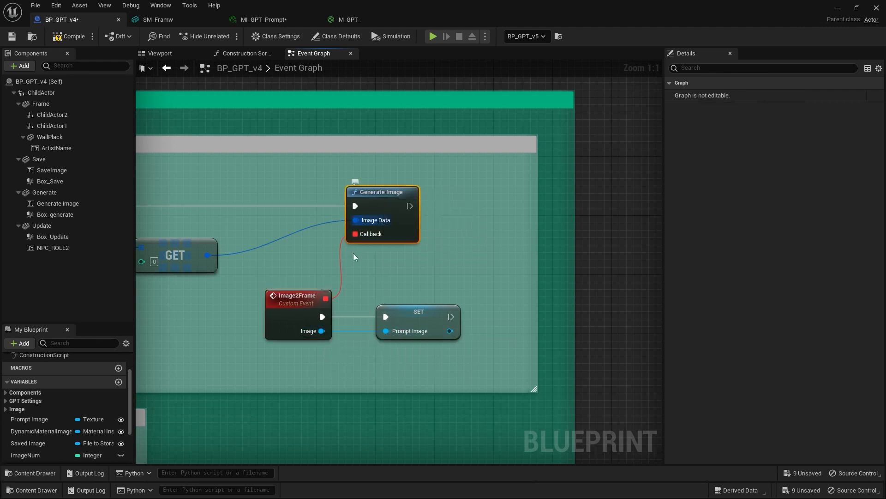
pyautogui.click(409, 321)
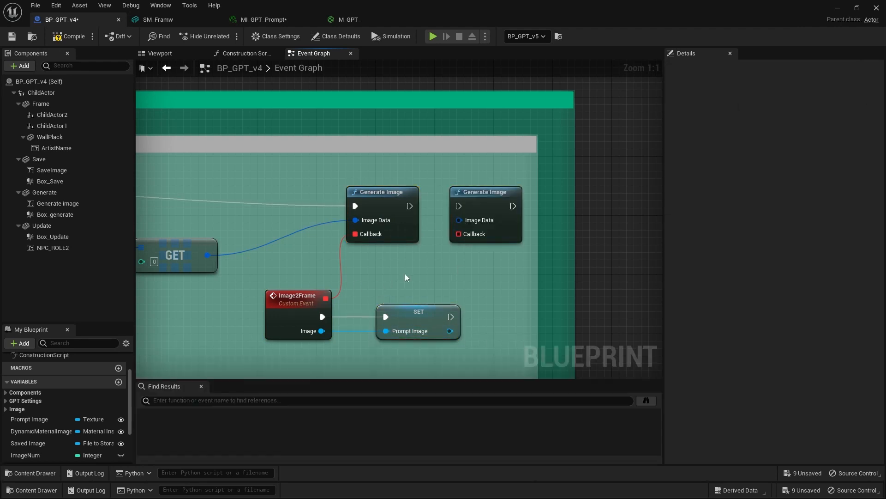
pyautogui.moveTo(410, 272); pyautogui.dragTo(447, 272, button='right')
pyautogui.click(504, 191)
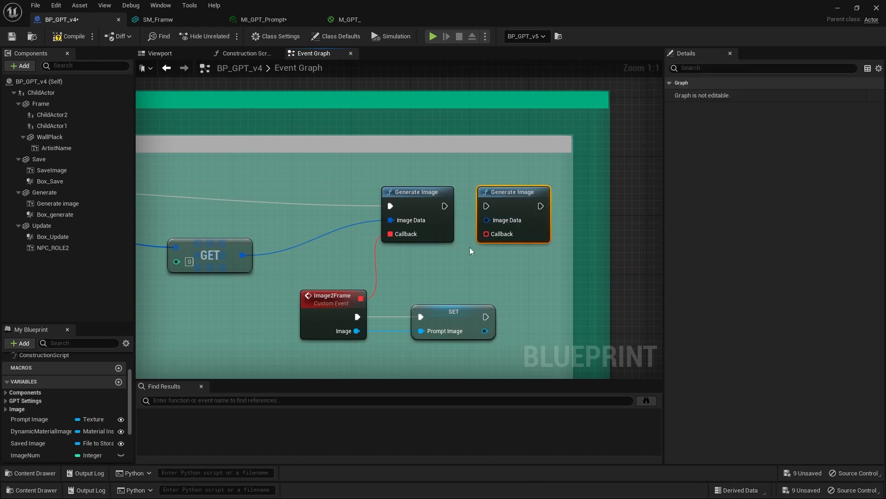
# Add a custom event from the second Generate Image node's Callback pin, and rearrange it and the SET Prompt Image node below
pyautogui.moveTo(483, 235); pyautogui.dragTo(445, 275)
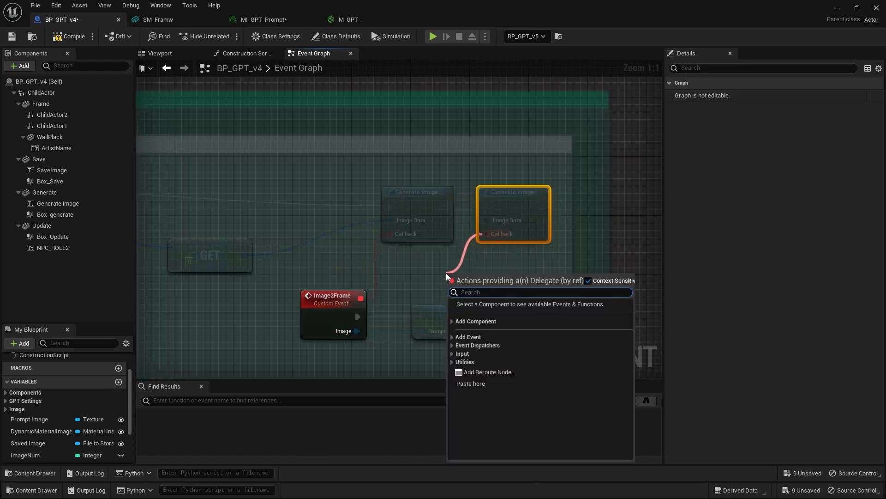
pyautogui.click(454, 337)
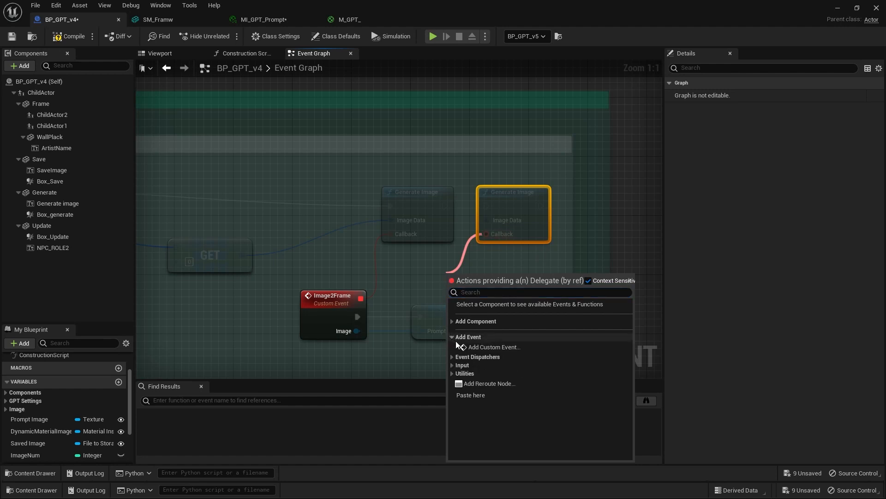
pyautogui.click(484, 346)
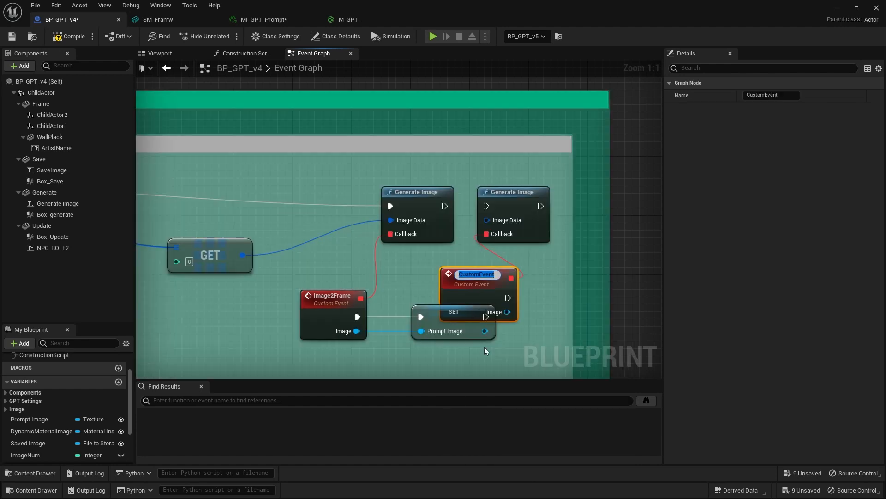
pyautogui.moveTo(467, 293); pyautogui.dragTo(407, 272)
pyautogui.click(463, 278)
pyautogui.moveTo(453, 312); pyautogui.dragTo(438, 346)
pyautogui.click(438, 276)
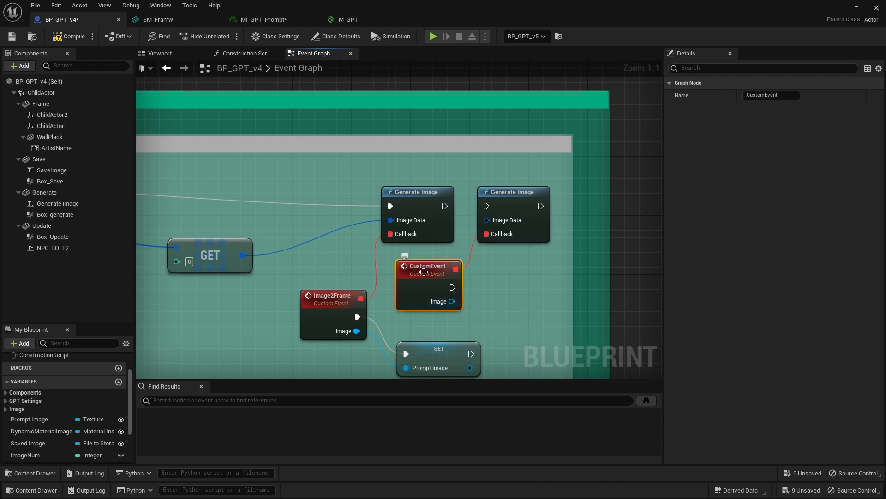
# Delete the new custom event and the second Generate Image node, and realign the SET Prompt Image node with Image2Frame
pyautogui.press('Delete')
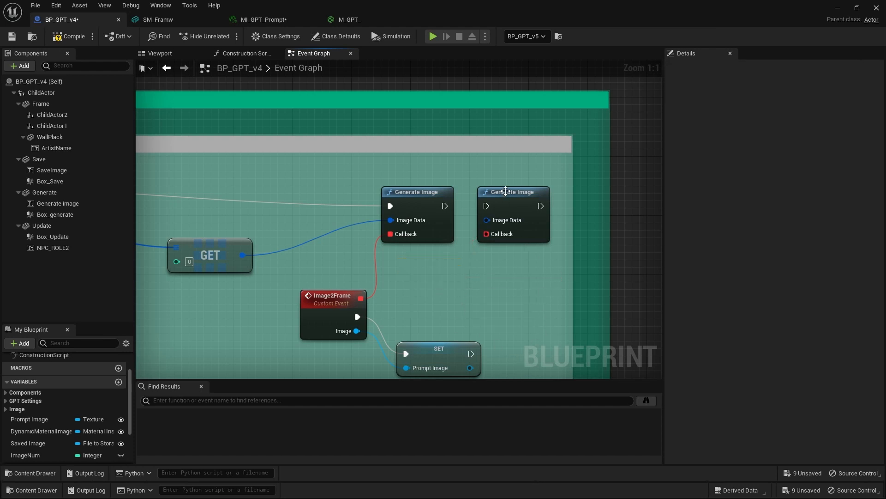
pyautogui.click(526, 236)
pyautogui.press('Delete')
pyautogui.moveTo(438, 348); pyautogui.dragTo(428, 311)
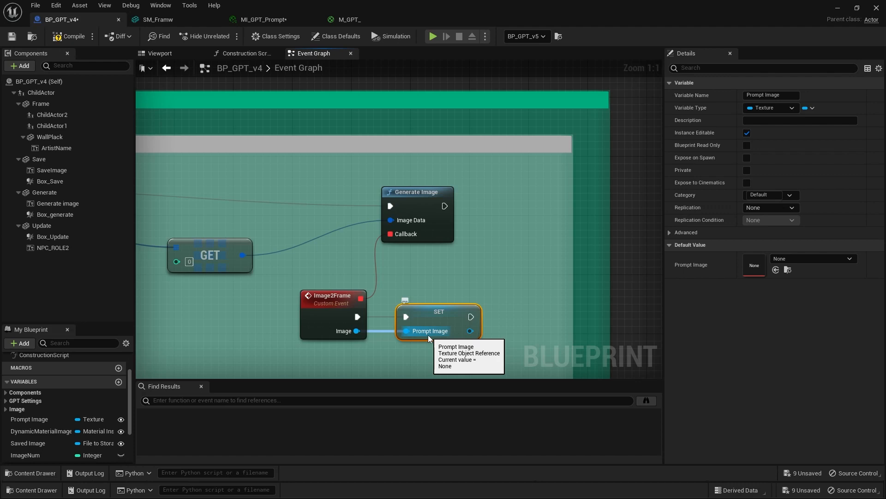
# Compare the Prompt Image variable under Update Image to Material with the SET Prompt Image node driven by Image2Frame
pyautogui.scroll(-4, 295, 277)
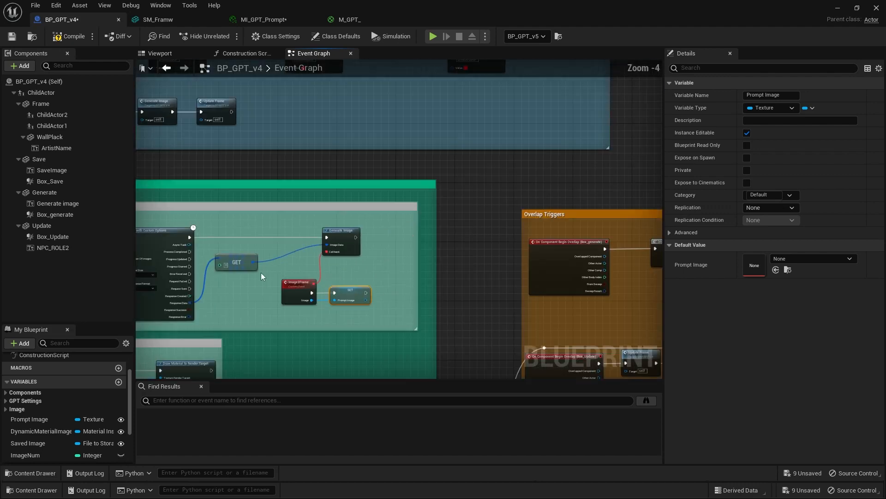
pyautogui.moveTo(262, 273); pyautogui.dragTo(575, 199, button='right')
pyautogui.scroll(4, 362, 273)
pyautogui.moveTo(358, 274); pyautogui.dragTo(401, 232, button='right')
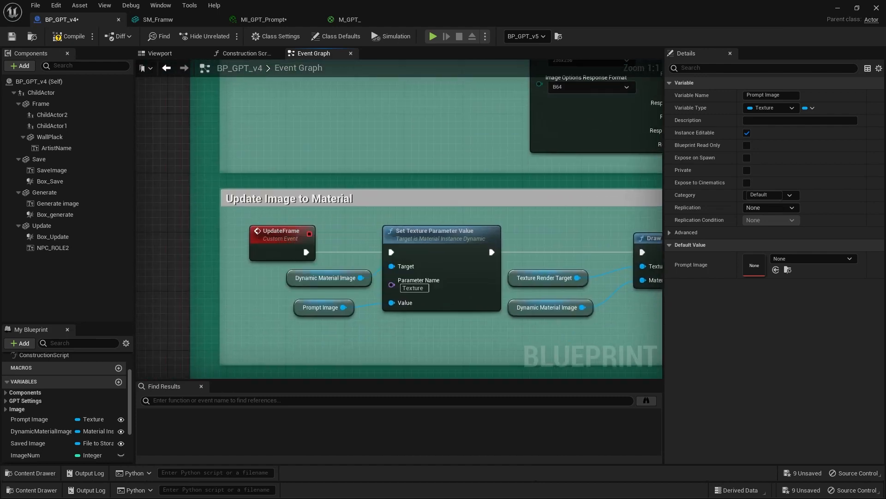
pyautogui.moveTo(304, 237); pyautogui.dragTo(237, 236, button='right')
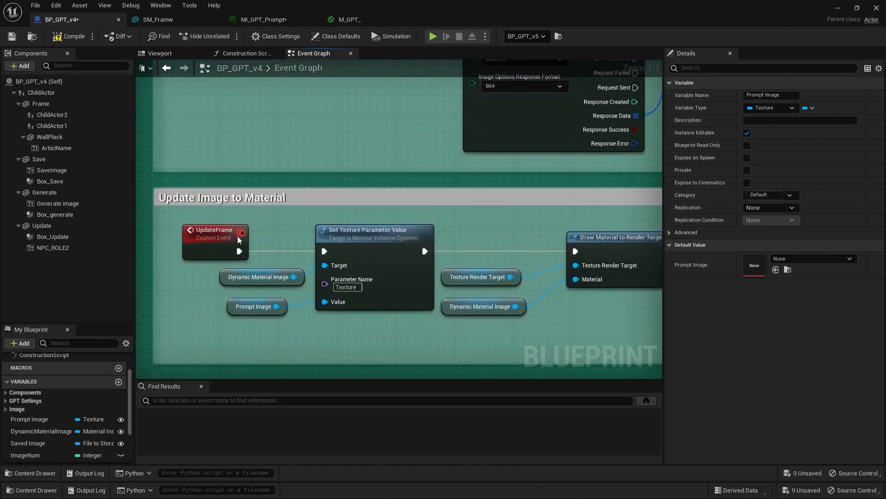
pyautogui.click(261, 307)
pyautogui.moveTo(528, 171); pyautogui.dragTo(138, 283, button='right')
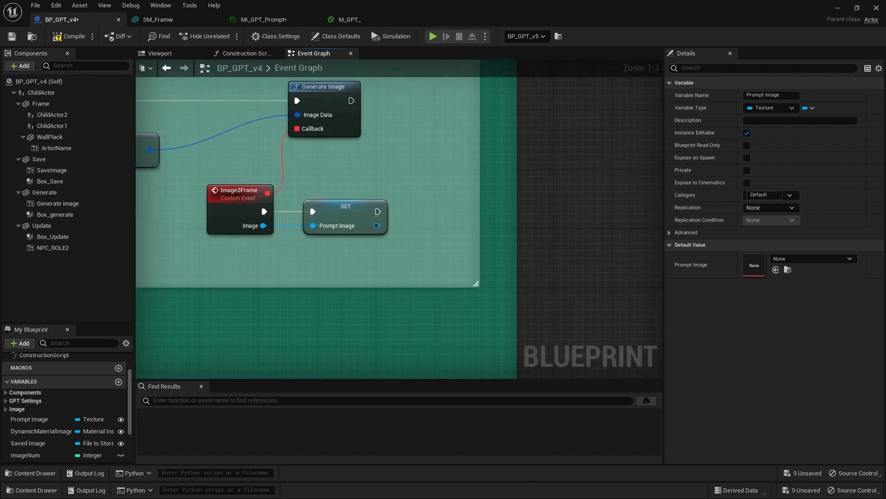
pyautogui.click(335, 205)
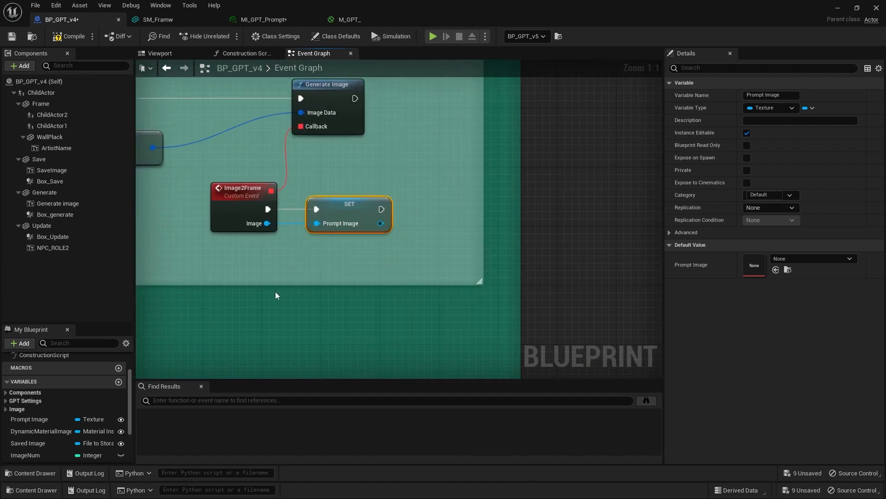
# Examine the Dynamic Material Image, Prompt Image and Parameter Name inputs of Set Texture Parameter Value under the UpdateFrame event
pyautogui.moveTo(275, 292); pyautogui.dragTo(607, 150, button='right')
pyautogui.moveTo(322, 272); pyautogui.dragTo(586, 231, button='right')
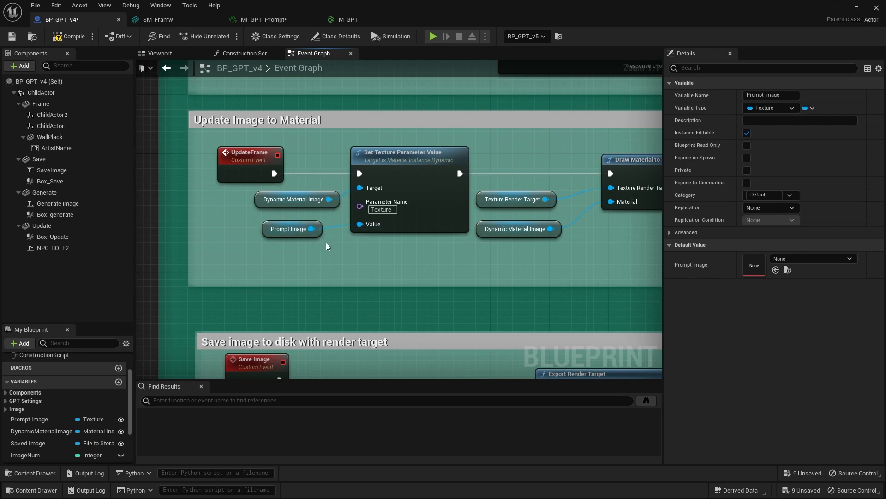
pyautogui.moveTo(325, 244); pyautogui.dragTo(295, 278, button='right')
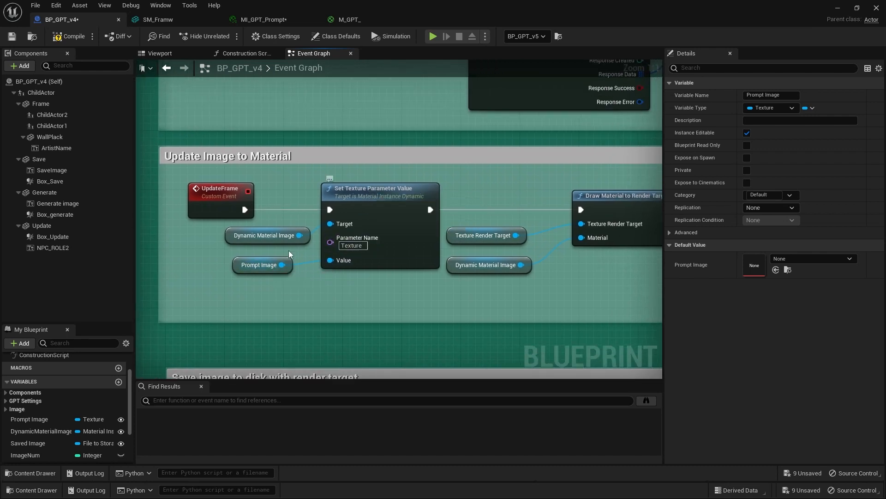
pyautogui.click(259, 238)
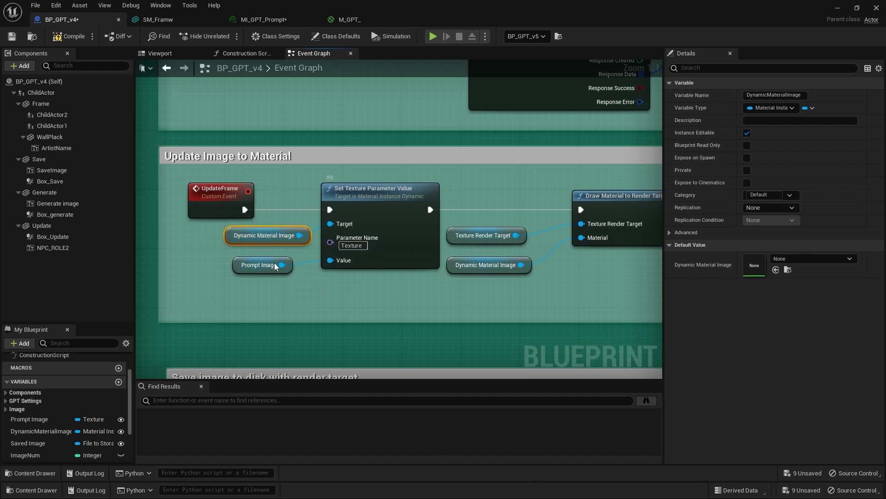
pyautogui.click(260, 270)
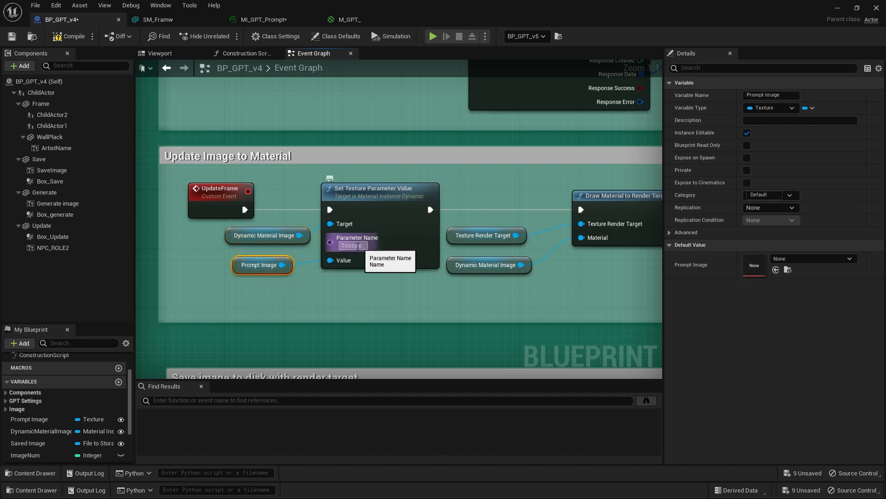
pyautogui.click(353, 245)
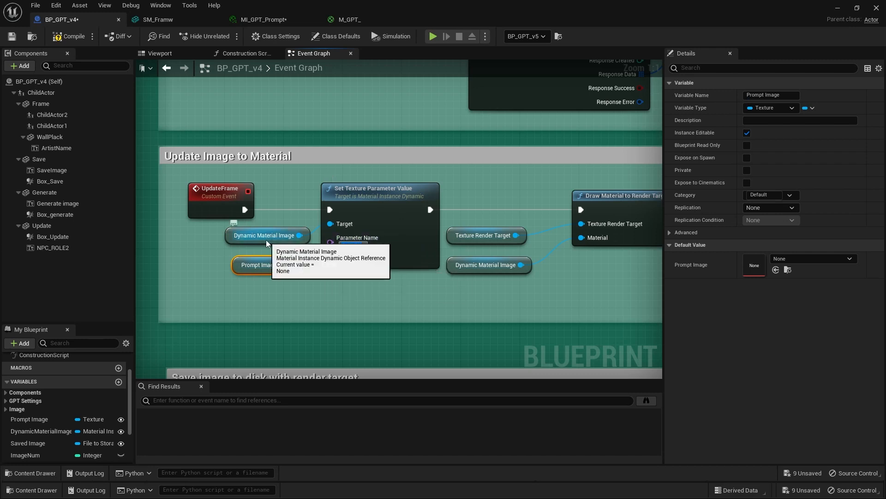
# Examine the Texture parameter in the MI_GPT_Prompt material instance and in the material graph of its parent M_GPT_
pyautogui.click(250, 21)
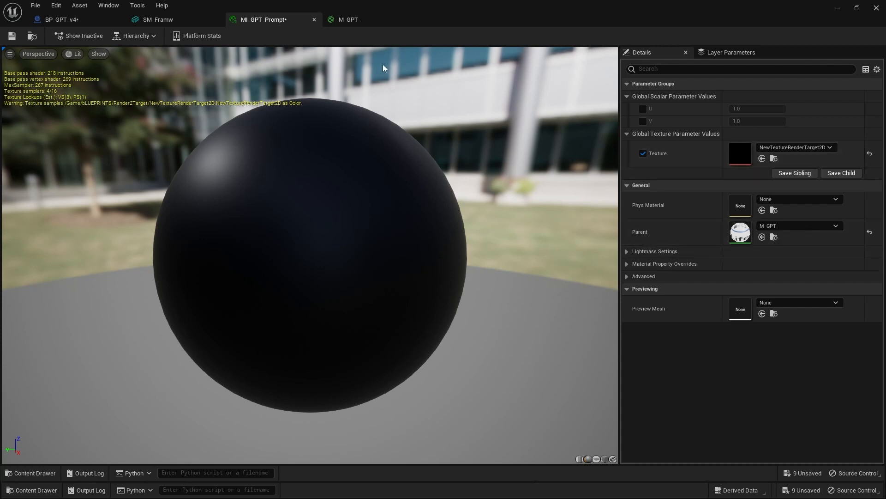
pyautogui.click(347, 21)
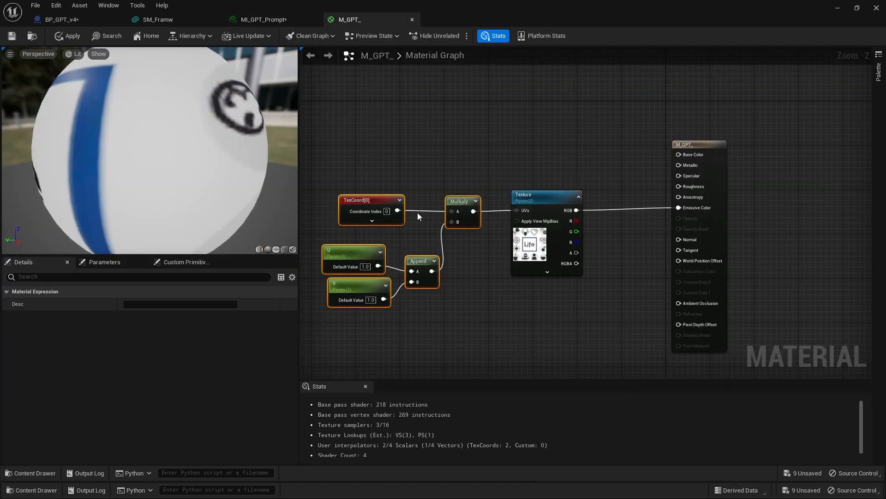
pyautogui.click(536, 195)
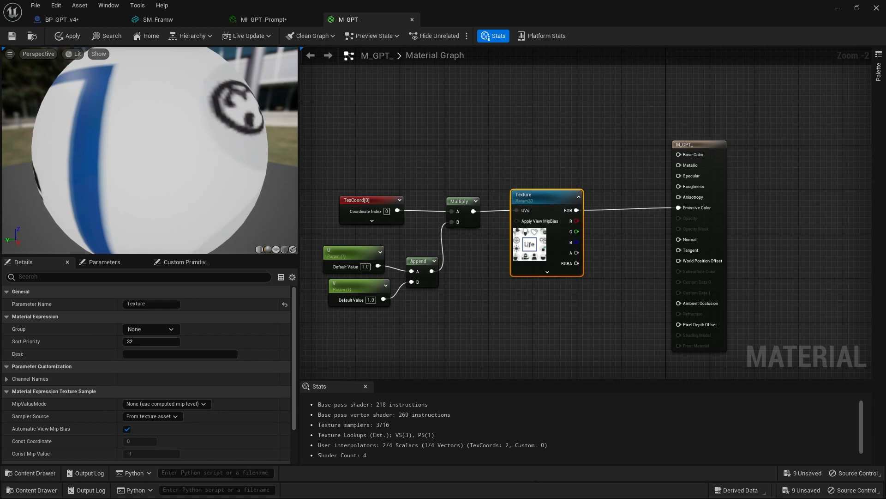
# Rename the Texture parameter in M_GPT_ to PromptImage, copy the new name and apply the material changes
pyautogui.click(143, 303)
pyautogui.write('PromptImage')
pyautogui.doubleClick(143, 304)
pyautogui.rightClick(144, 304)
pyautogui.click(174, 339)
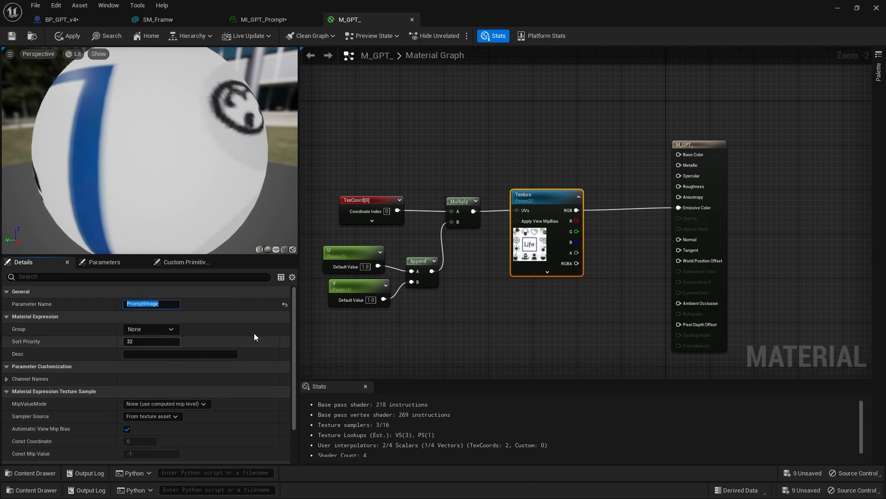
pyautogui.click(372, 344)
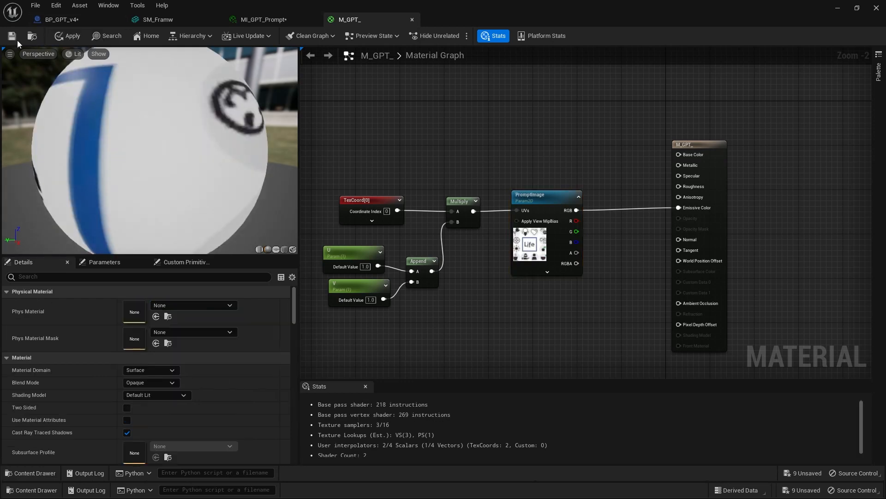
pyautogui.click(68, 35)
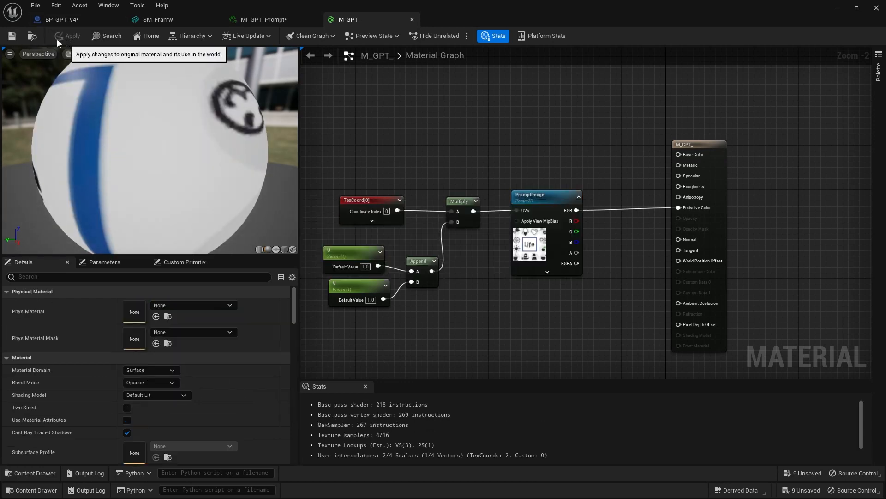
# In BP_GPT_v4, set Set Texture Parameter Value's Parameter Name to PromptImage and space out its Dynamic Material Image and Prompt Image input nodes
pyautogui.click(286, 19)
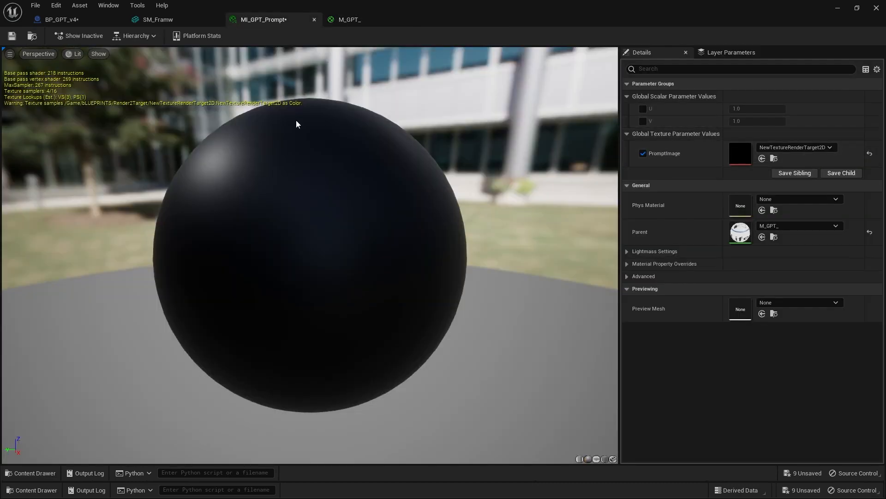
pyautogui.click(60, 22)
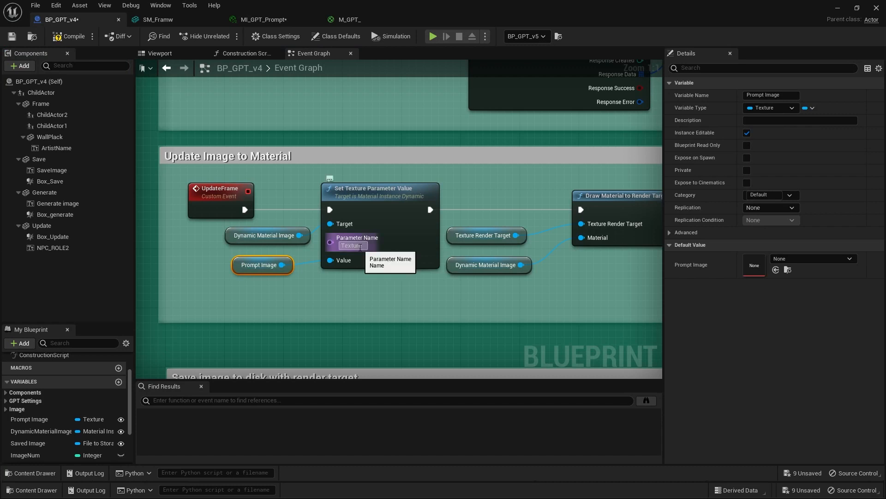
pyautogui.click(353, 245)
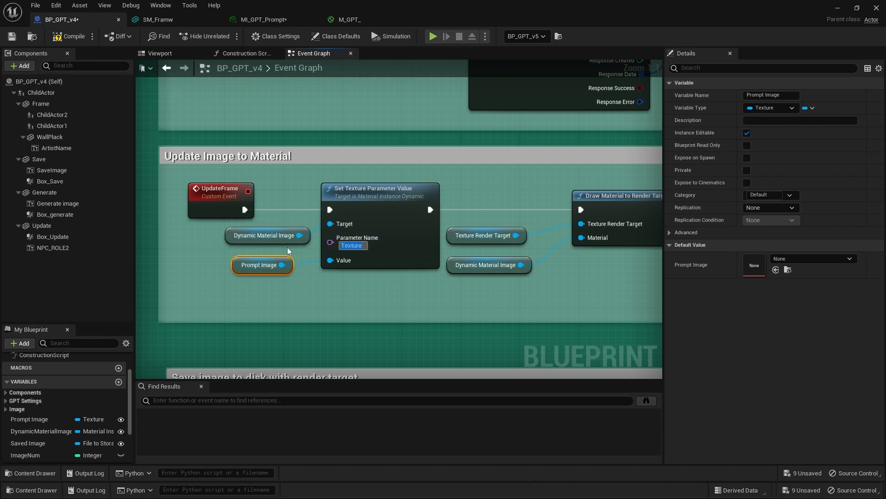
pyautogui.write('PromptImage')
pyautogui.press('Return')
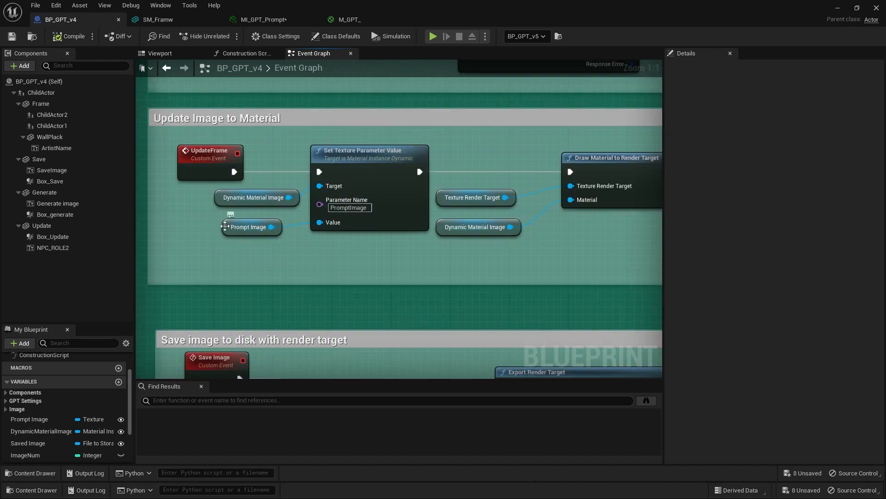
pyautogui.moveTo(235, 224); pyautogui.dragTo(235, 239)
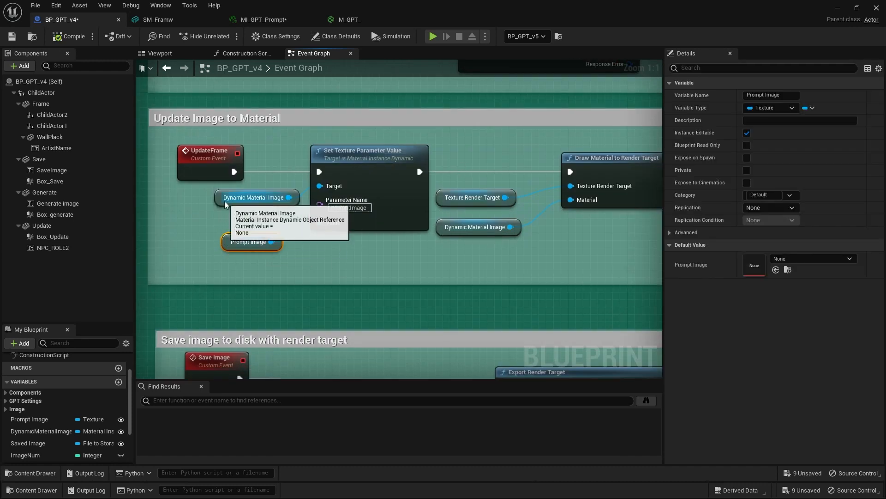
pyautogui.moveTo(219, 202); pyautogui.dragTo(210, 198)
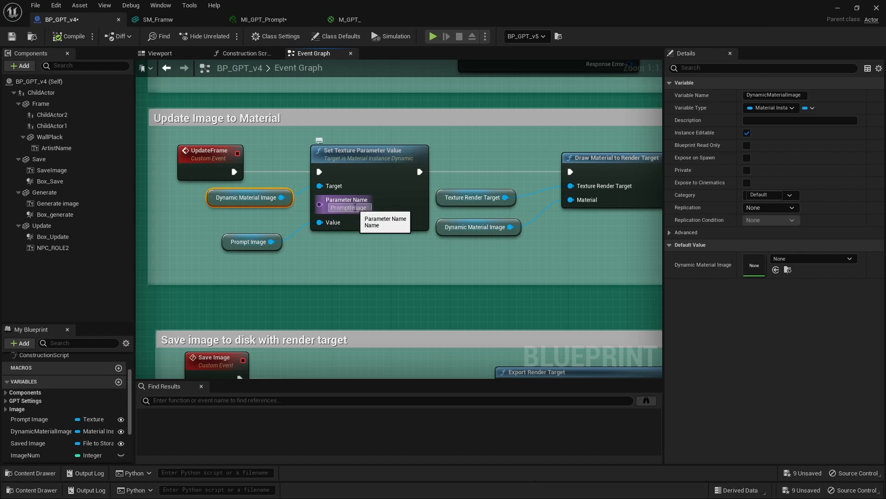
# Examine Draw Material to Render Target with its Texture Render Target and Dynamic Material Image inputs, and the Generate Image node with its Image2Frame callback
pyautogui.moveTo(389, 255); pyautogui.dragTo(206, 275, button='right')
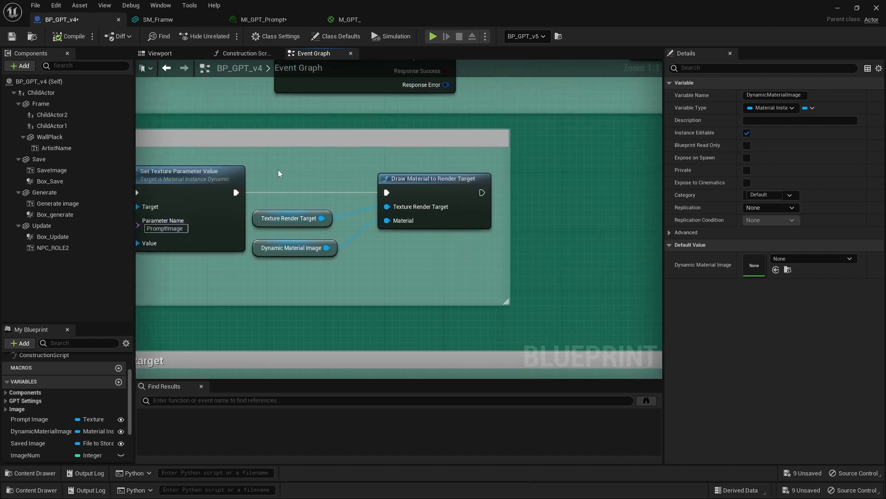
pyautogui.moveTo(278, 170); pyautogui.dragTo(470, 261)
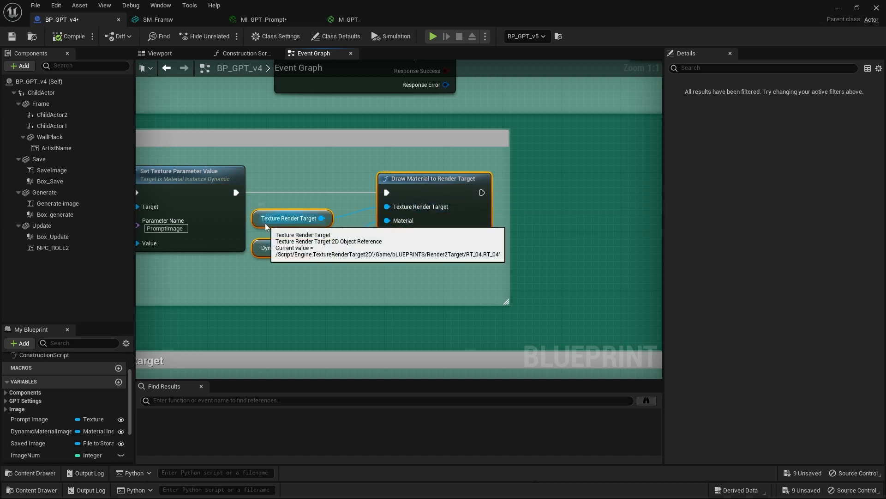
pyautogui.click(305, 262)
pyautogui.moveTo(288, 226); pyautogui.dragTo(301, 220)
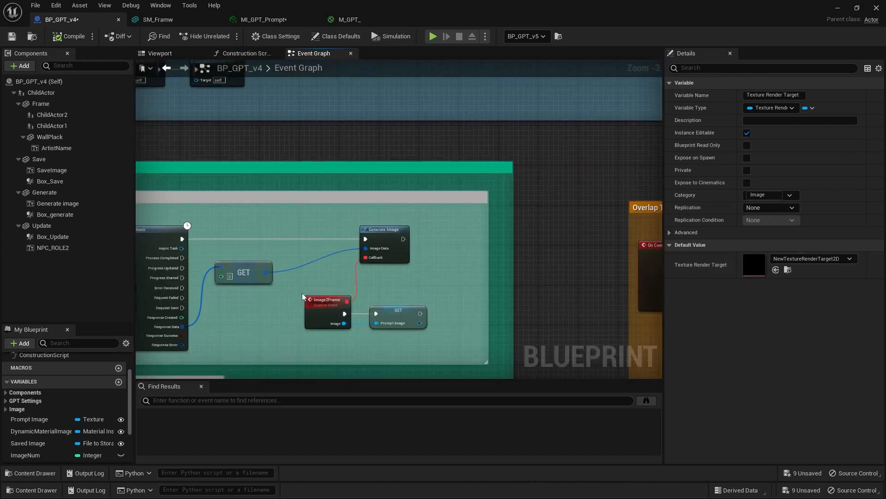
pyautogui.scroll(3, 307, 267)
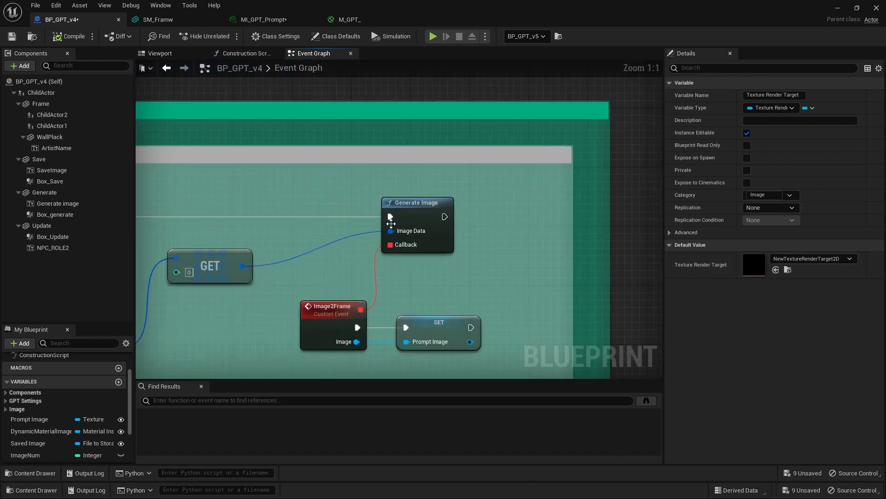
pyautogui.click(408, 203)
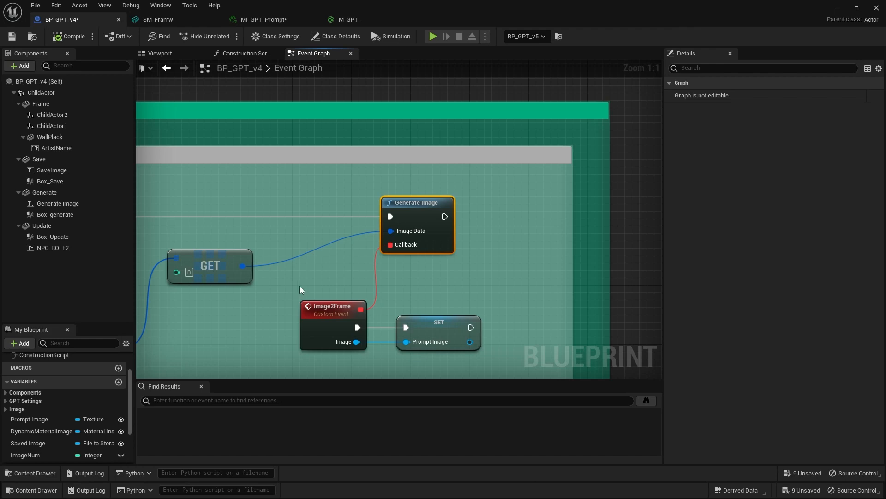
# Examine the Export Render Target node with its Texture Render Target and File Path inputs under Save image to disk with render target
pyautogui.scroll(-2, 257, 311)
pyautogui.moveTo(257, 312); pyautogui.dragTo(403, 126, button='right')
pyautogui.moveTo(247, 299); pyautogui.dragTo(451, 137, button='right')
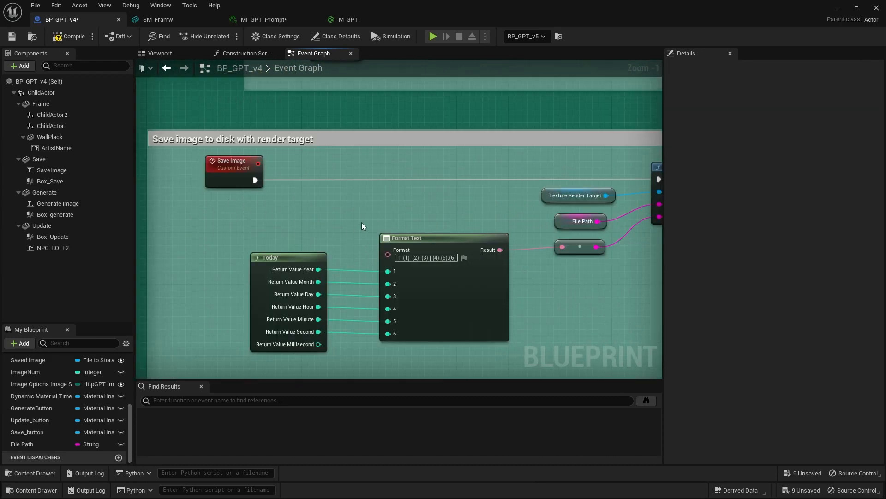
pyautogui.moveTo(379, 197); pyautogui.dragTo(217, 195, button='right')
pyautogui.click(383, 196)
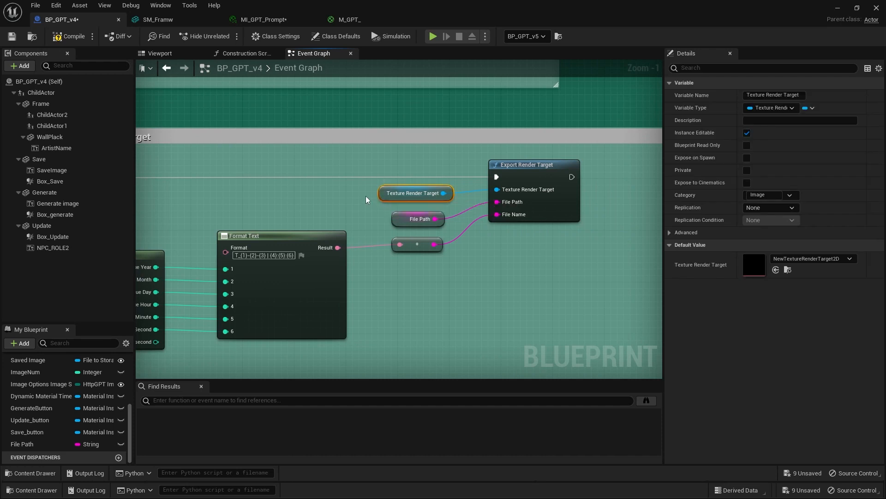
pyautogui.click(530, 167)
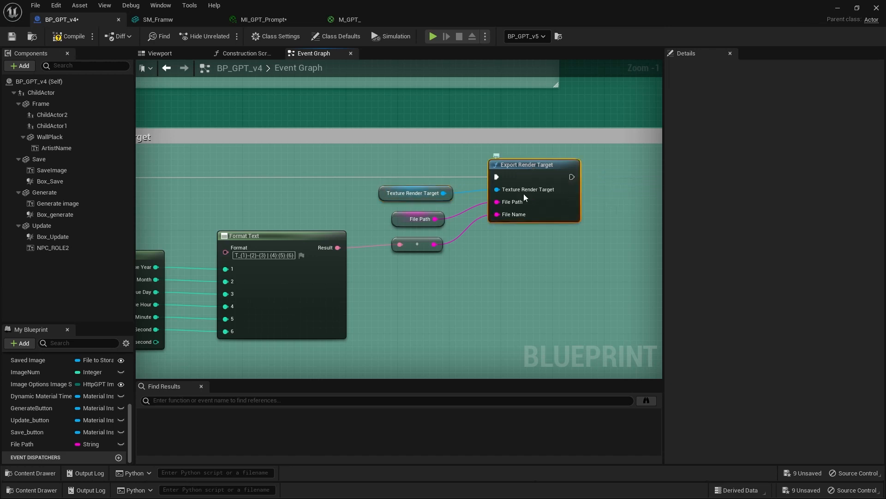
pyautogui.click(415, 220)
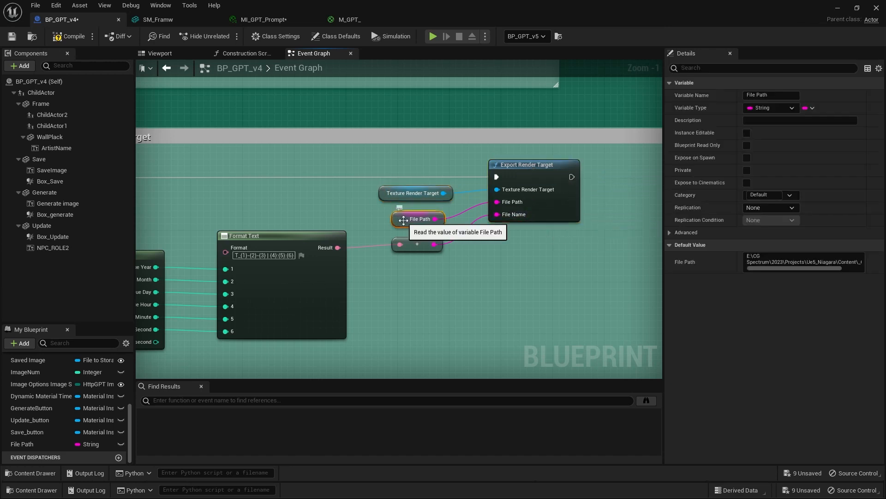
pyautogui.click(372, 223)
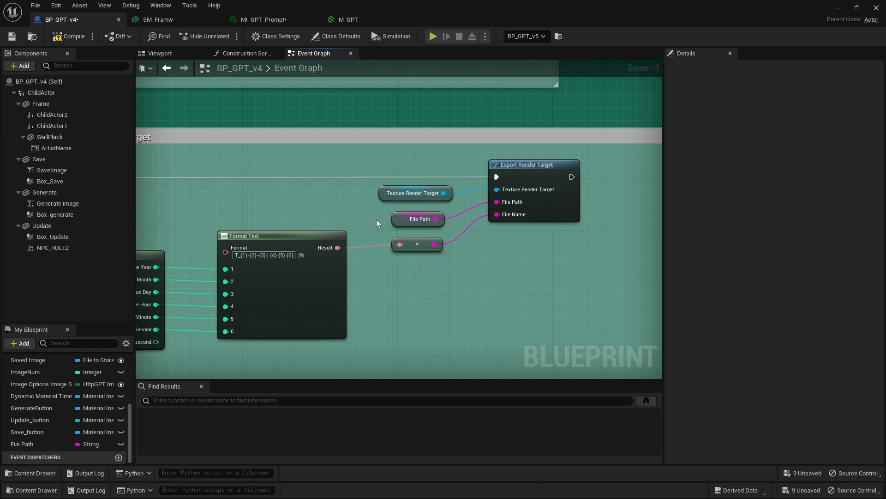
# Look through the saved image textures in the _GENERATED content folder, widening the Name column to read their names
pyautogui.hotkey('ctrl', 'space')
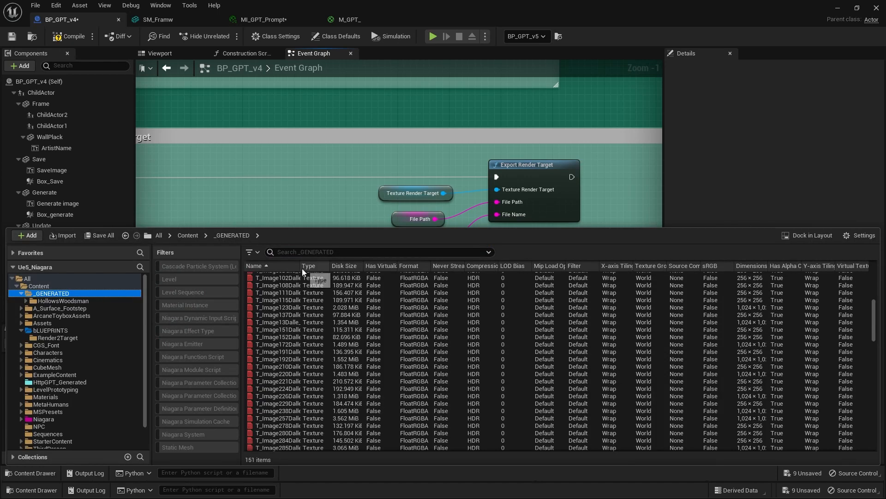
pyautogui.moveTo(299, 268); pyautogui.dragTo(320, 268)
pyautogui.scroll(6, 288, 316)
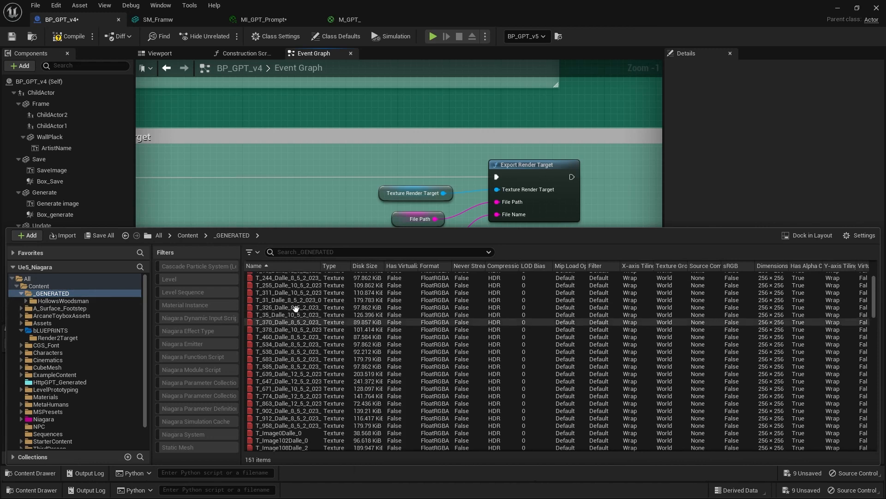
pyautogui.moveTo(295, 307)
pyautogui.scroll(-15, 295, 307)
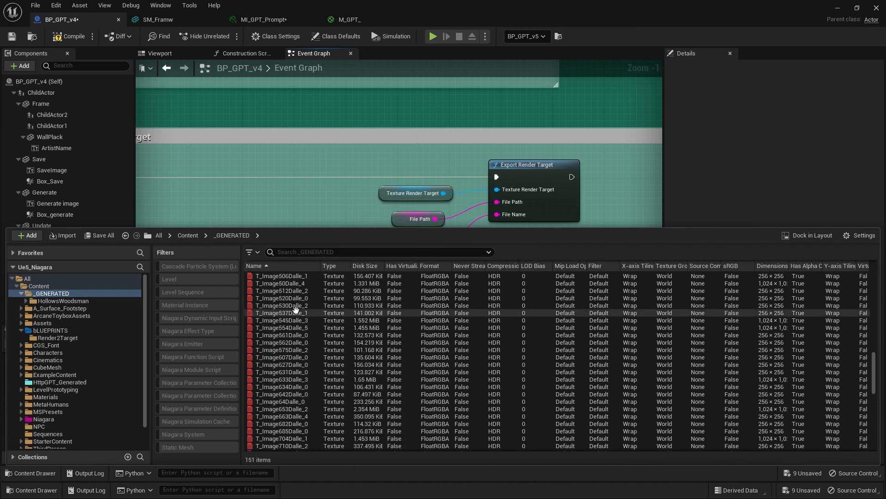
pyautogui.scroll(-3, 295, 309)
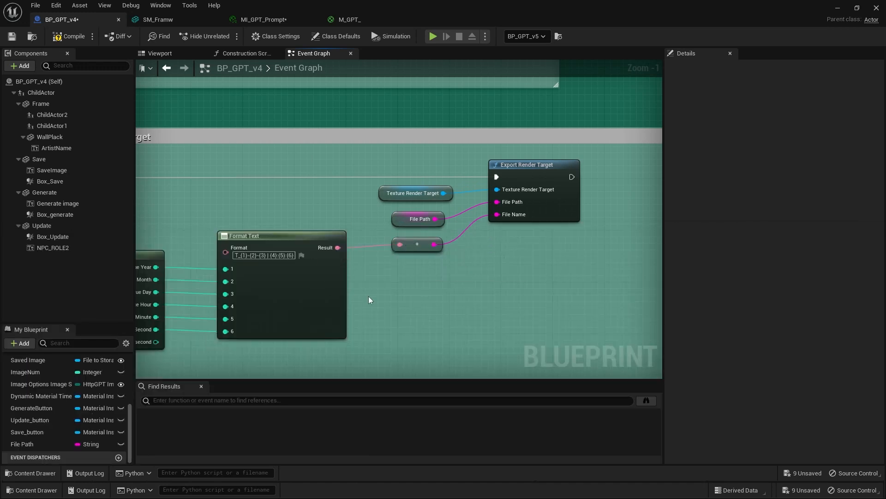
# Examine the Format Text and Today nodes that build the exported file name, and look up Today among the available Blueprint actions
pyautogui.moveTo(387, 297); pyautogui.dragTo(505, 266, button='right')
pyautogui.click(352, 203)
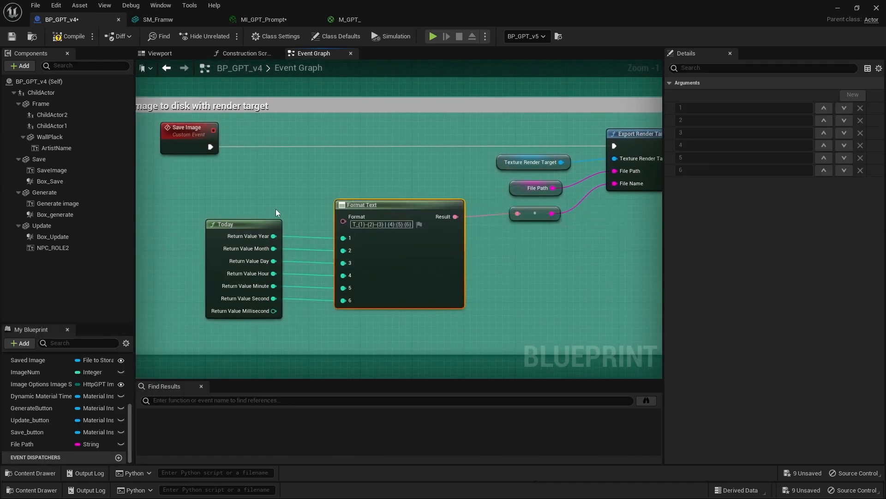
pyautogui.click(262, 236)
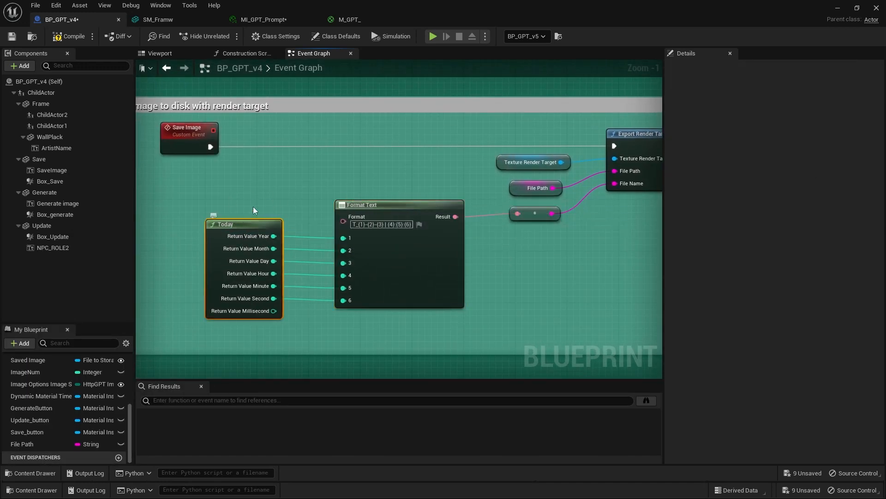
pyautogui.rightClick(182, 185)
pyautogui.write('today')
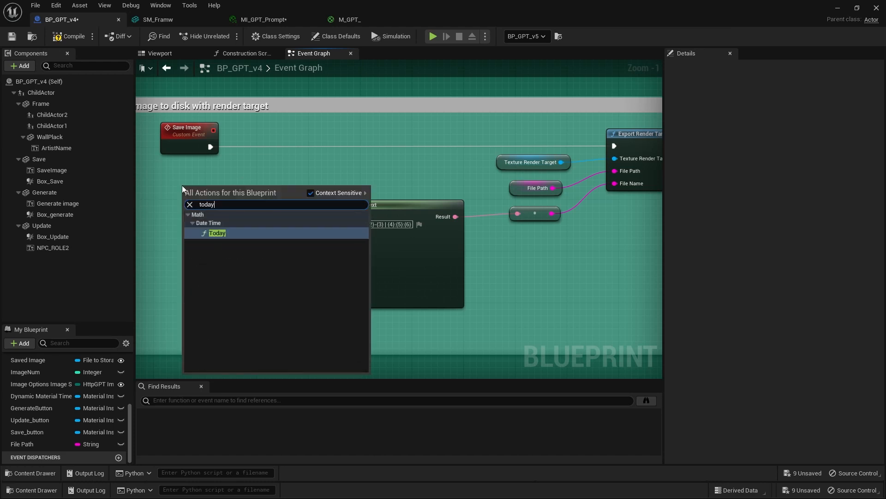
pyautogui.click(190, 160)
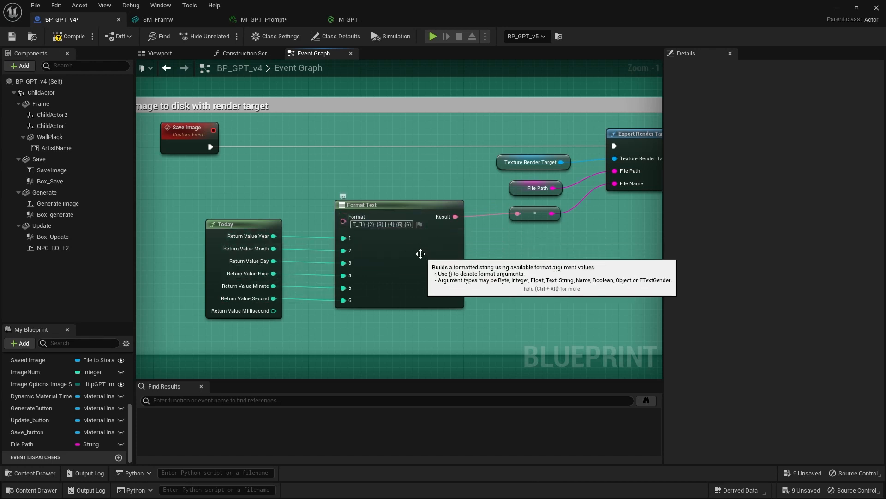
pyautogui.moveTo(468, 245); pyautogui.dragTo(516, 264, button='right')
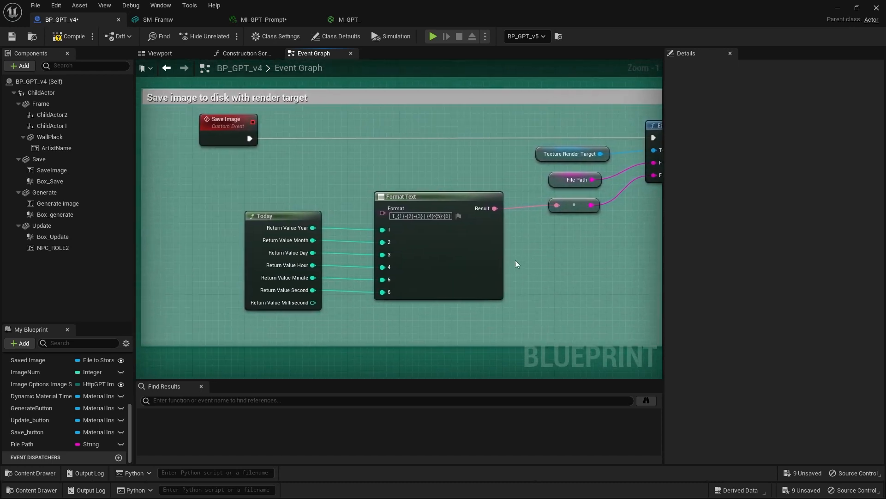
pyautogui.scroll(-1, 507, 258)
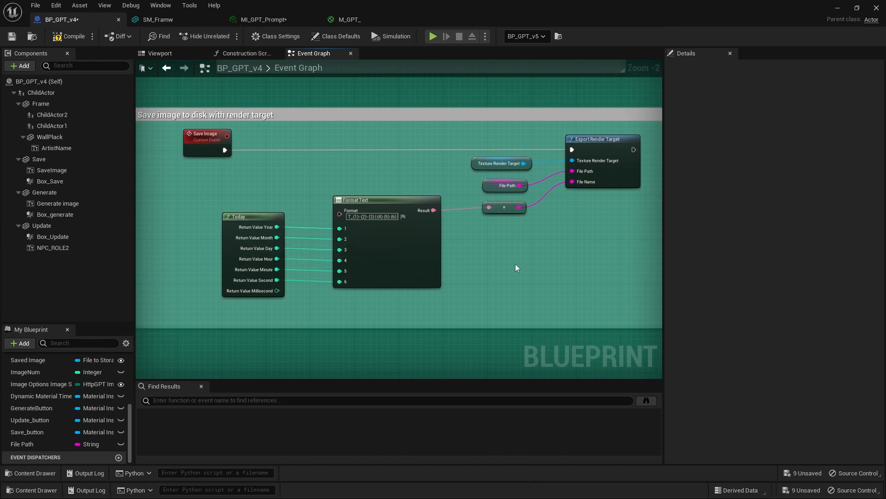
# Examine the Create Dynamic Material Instance, Set Vector Parameter Value, Generate Image and Update Frame nodes in the graph's blue section
pyautogui.scroll(-2, 516, 265)
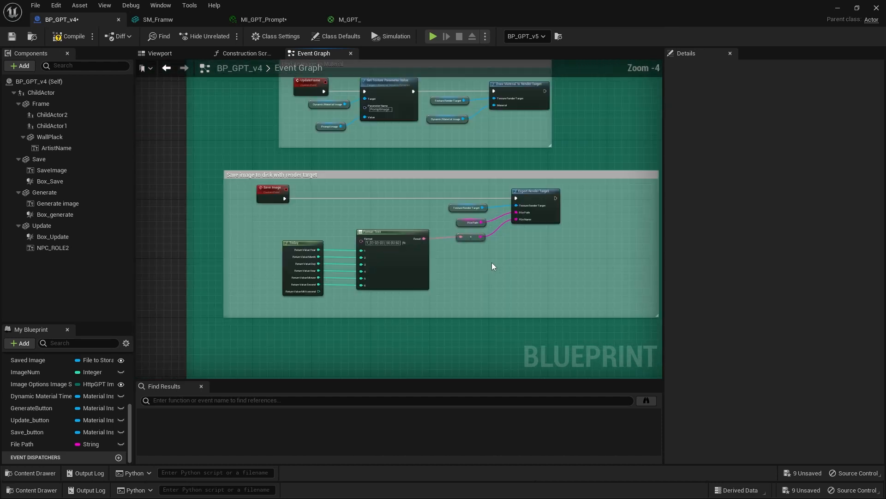
pyautogui.moveTo(492, 263); pyautogui.dragTo(405, 316, button='right')
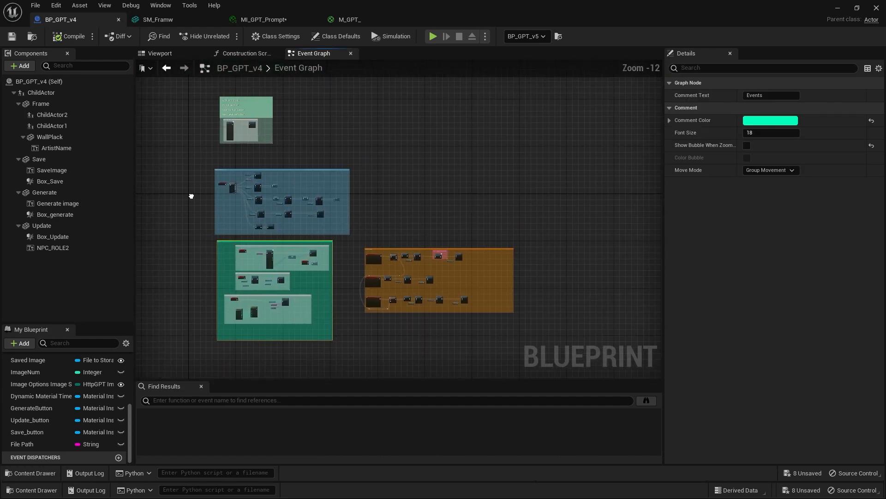
pyautogui.moveTo(217, 193); pyautogui.dragTo(403, 181, button='right')
pyautogui.scroll(8, 241, 156)
pyautogui.scroll(3, 213, 139)
pyautogui.scroll(-3, 424, 216)
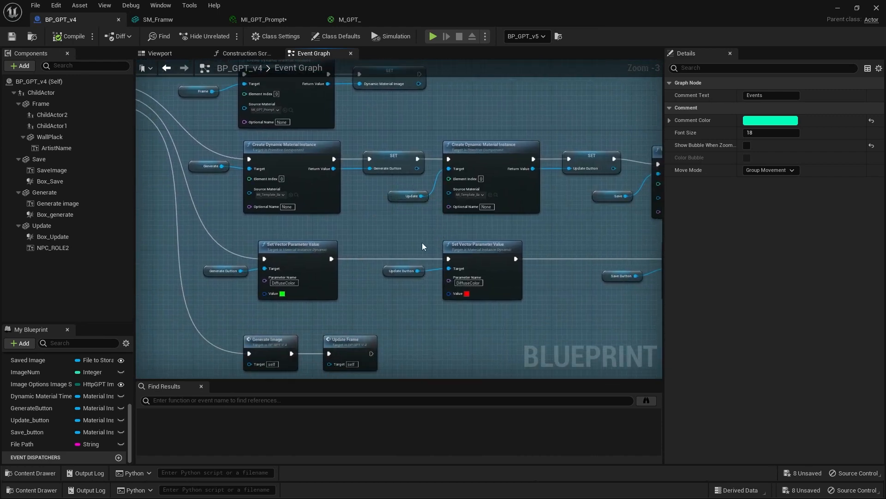
pyautogui.moveTo(307, 286); pyautogui.dragTo(419, 239, button='right')
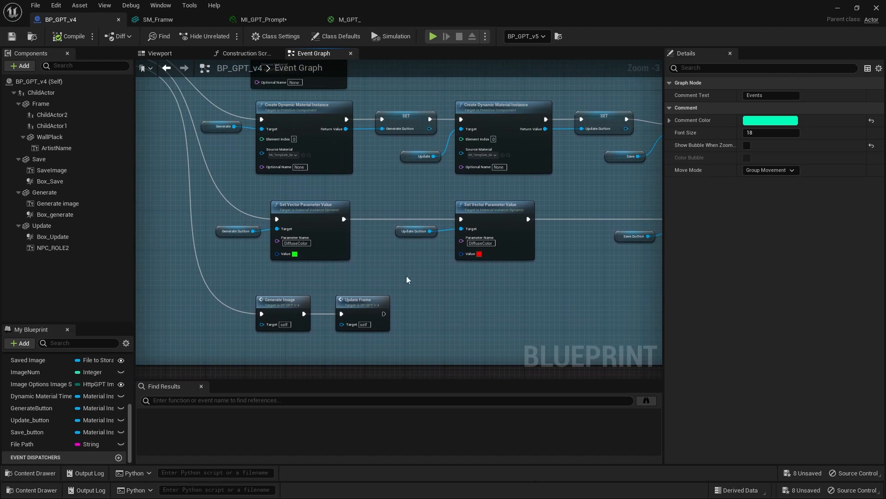
pyautogui.moveTo(406, 276); pyautogui.dragTo(390, 114, button='right')
pyautogui.moveTo(378, 226); pyautogui.dragTo(389, 166, button='right')
# Examine the Overlap Triggers section, where the Box_generate, Box_Update and Box_Save overlap events call Generate Image, Update Frame and Save Image
pyautogui.scroll(-3, 389, 165)
pyautogui.moveTo(423, 201); pyautogui.dragTo(354, 107, button='right')
pyautogui.moveTo(646, 98); pyautogui.dragTo(425, 154, button='right')
pyautogui.scroll(5, 270, 189)
pyautogui.scroll(1, 271, 190)
pyautogui.scroll(-1, 424, 153)
pyautogui.moveTo(494, 191); pyautogui.dragTo(423, 198, button='right')
pyautogui.scroll(-2, 420, 196)
pyautogui.moveTo(477, 215)
pyautogui.mouseDown(button='right')
pyautogui.moveTo(395, 204)
pyautogui.moveTo(476, 207)
pyautogui.mouseUp(button='right')
pyautogui.click(399, 152)
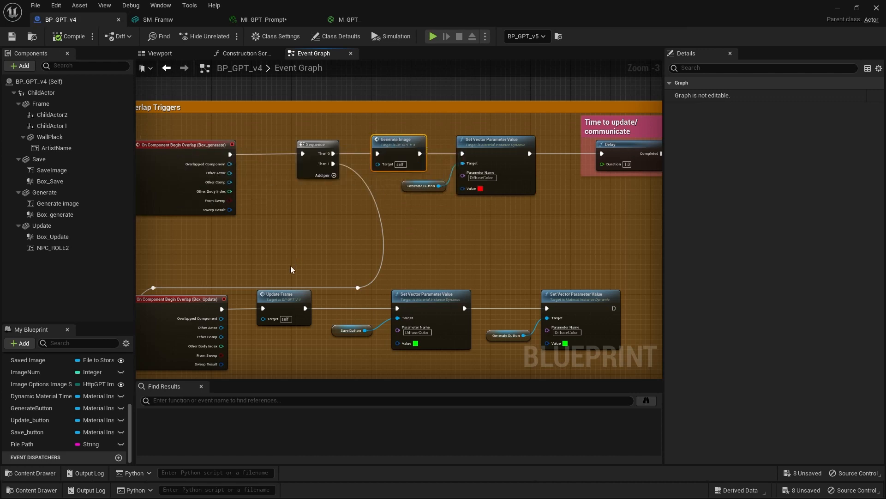
pyautogui.moveTo(291, 267); pyautogui.dragTo(324, 177, button='right')
pyautogui.click(317, 215)
pyautogui.moveTo(355, 244); pyautogui.dragTo(339, 130, button='right')
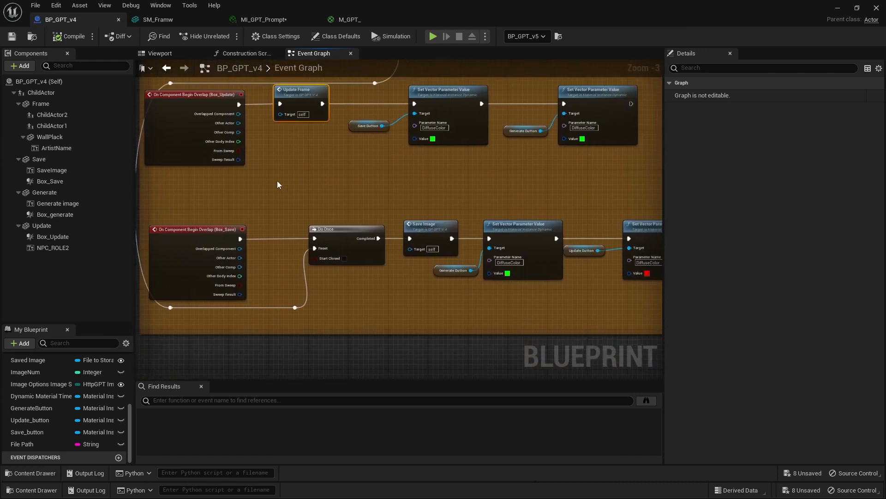
# Review the Save Image call and the full overlap event chains for the generate, update and save boxes in the Overlap Triggers section
pyautogui.click(426, 225)
pyautogui.moveTo(374, 171); pyautogui.dragTo(392, 198, button='right')
pyautogui.scroll(-1, 392, 198)
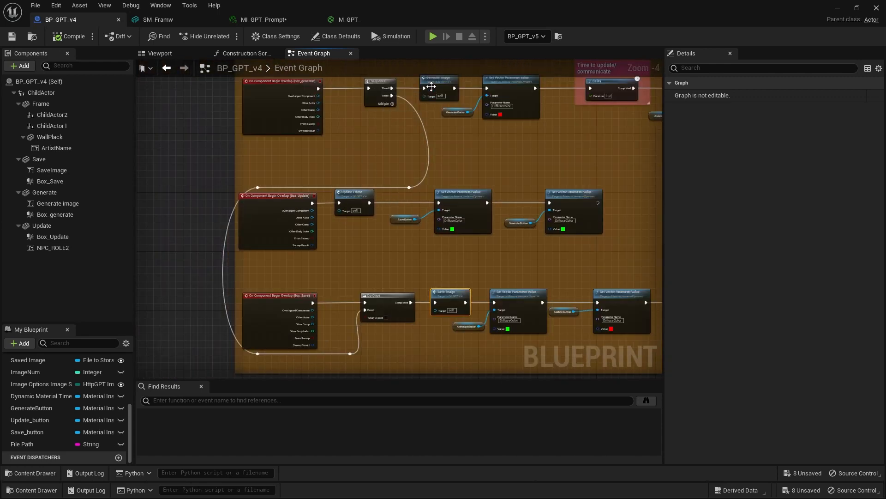
pyautogui.moveTo(466, 238); pyautogui.dragTo(344, 253, button='right')
pyautogui.scroll(-1, 381, 251)
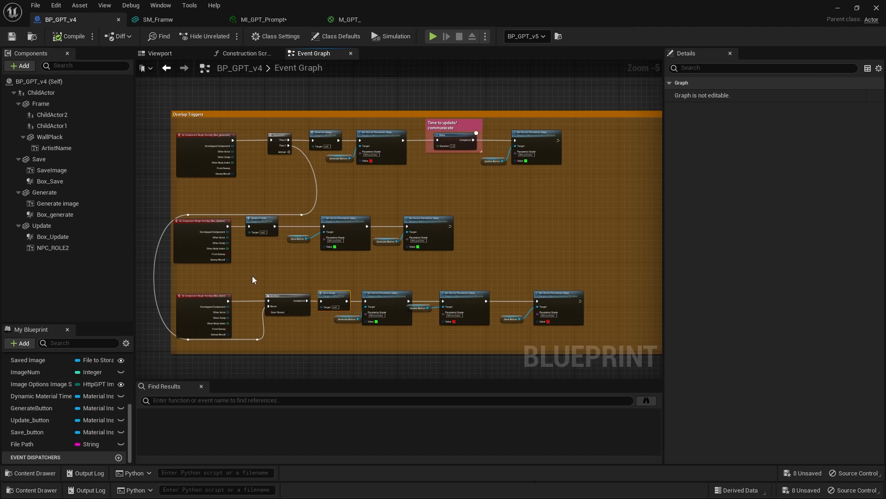
pyautogui.scroll(-2, 253, 266)
# Examine the image generation flow from Request Images with Custom Options through Get and Generate Image to the Image2Frame event that sets Prompt Image
pyautogui.moveTo(254, 267); pyautogui.dragTo(526, 263, button='right')
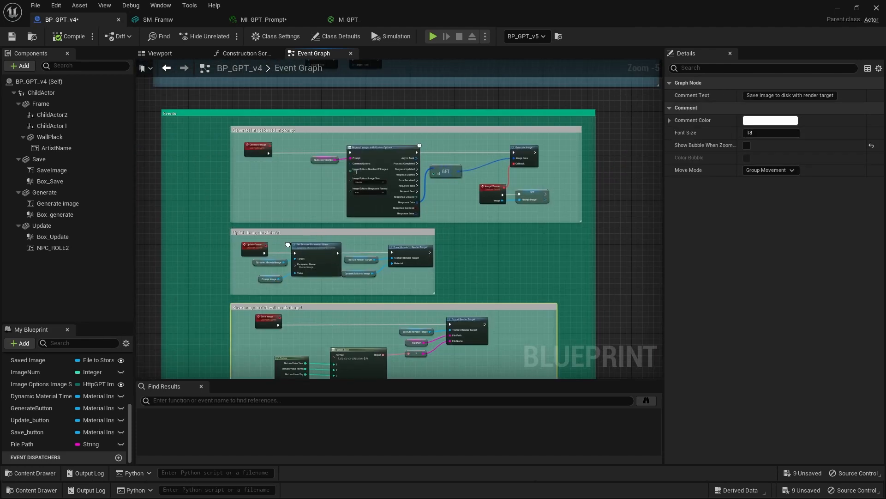
pyautogui.scroll(4, 258, 181)
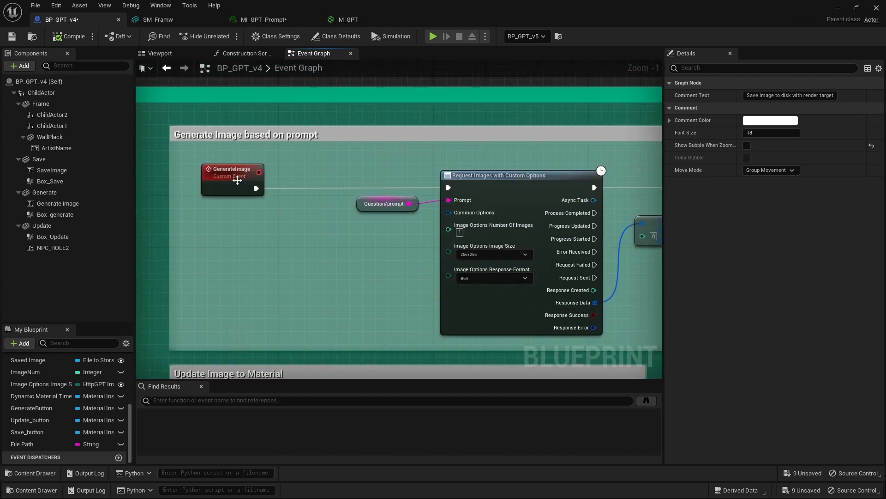
pyautogui.moveTo(319, 252); pyautogui.dragTo(119, 248, button='right')
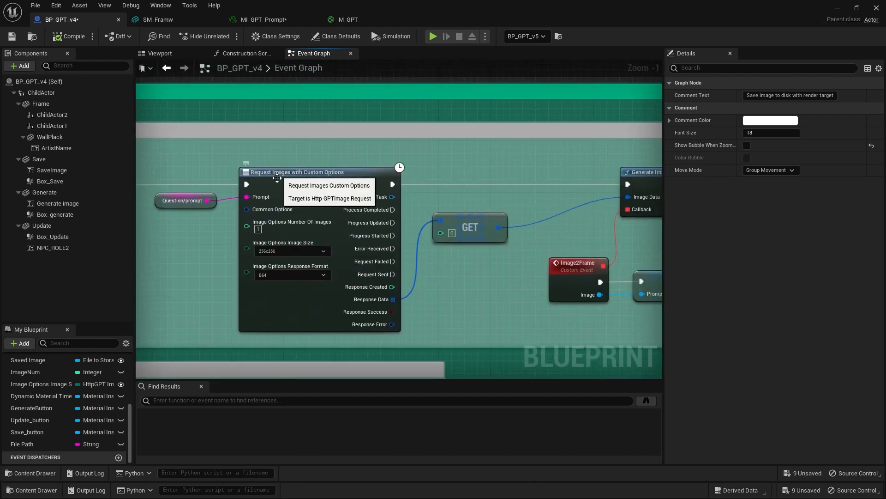
pyautogui.click(277, 177)
pyautogui.moveTo(483, 307); pyautogui.dragTo(276, 306, button='right')
pyautogui.click(320, 211)
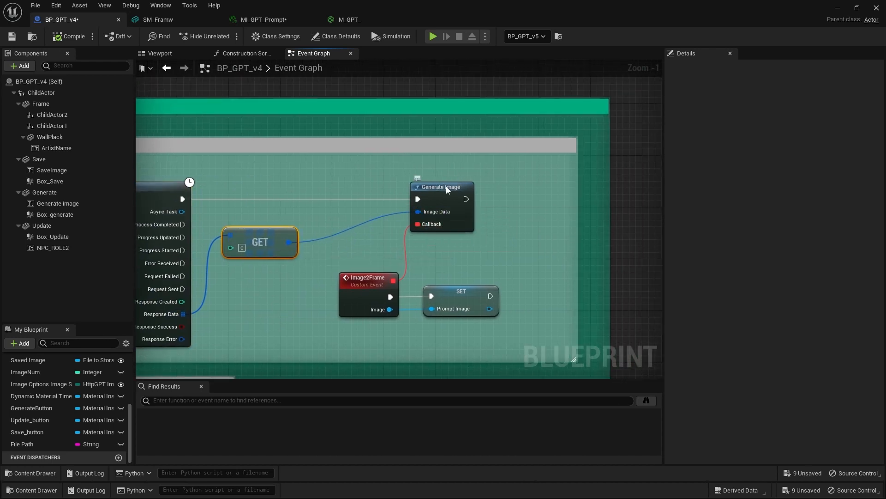
pyautogui.click(440, 201)
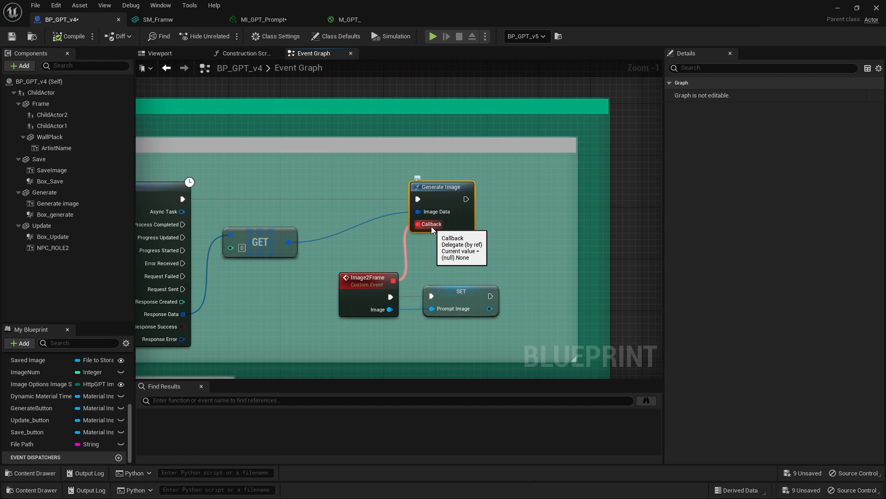
pyautogui.click(360, 282)
pyautogui.moveTo(318, 311); pyautogui.dragTo(254, 263, button='right')
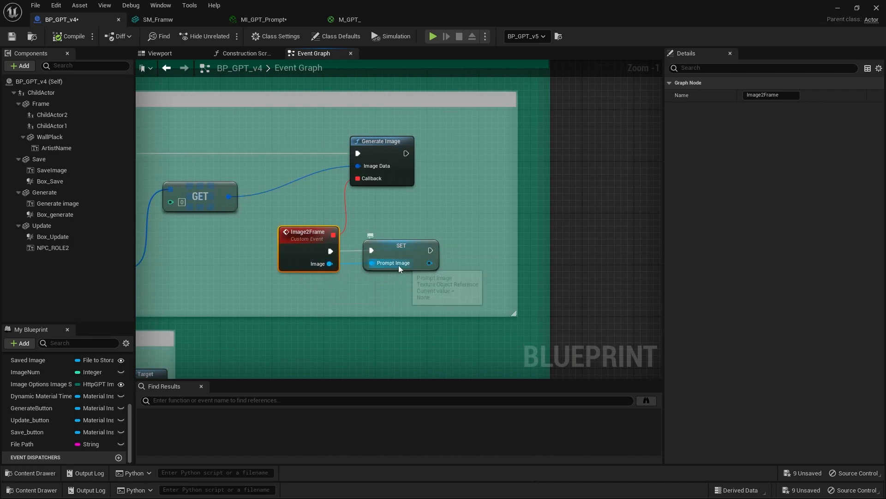
# Examine the Update Image to Material section, including Prompt Image, Dynamic Material Image, Set Texture Parameter Value and Draw Material to Render Target
pyautogui.moveTo(339, 290); pyautogui.dragTo(460, 181, button='right')
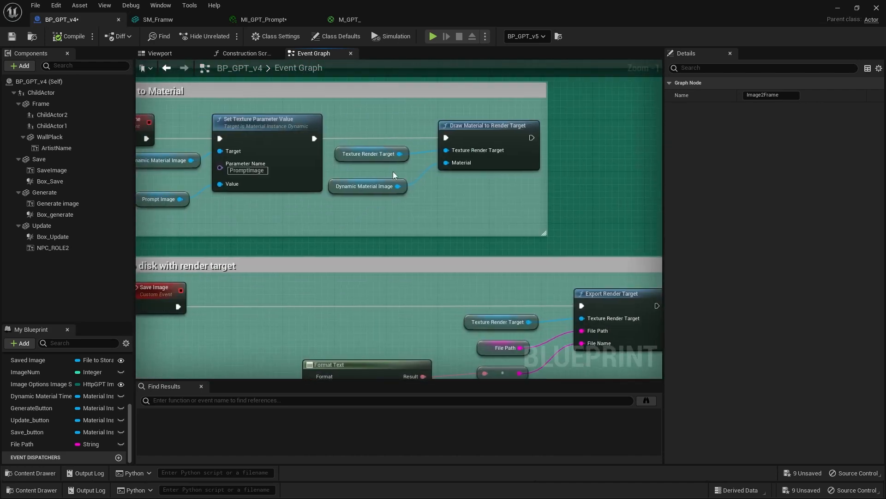
pyautogui.click(332, 196)
pyautogui.moveTo(420, 192); pyautogui.dragTo(344, 256, button='right')
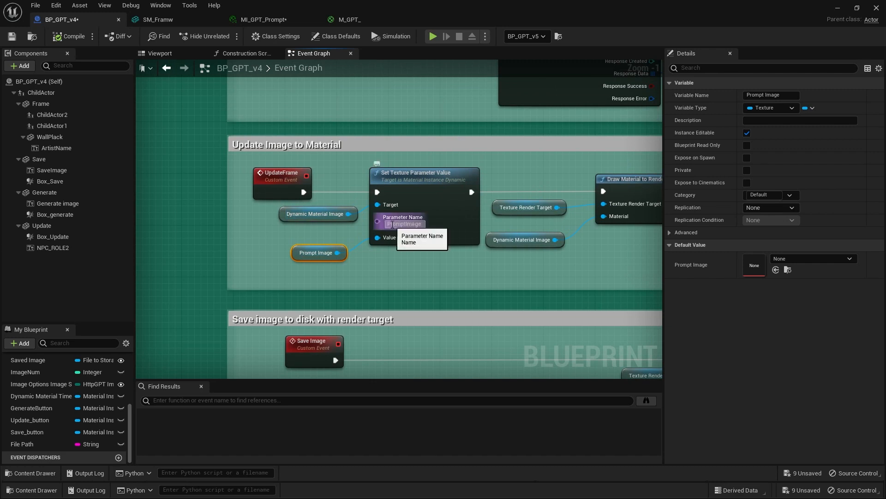
pyautogui.click(300, 217)
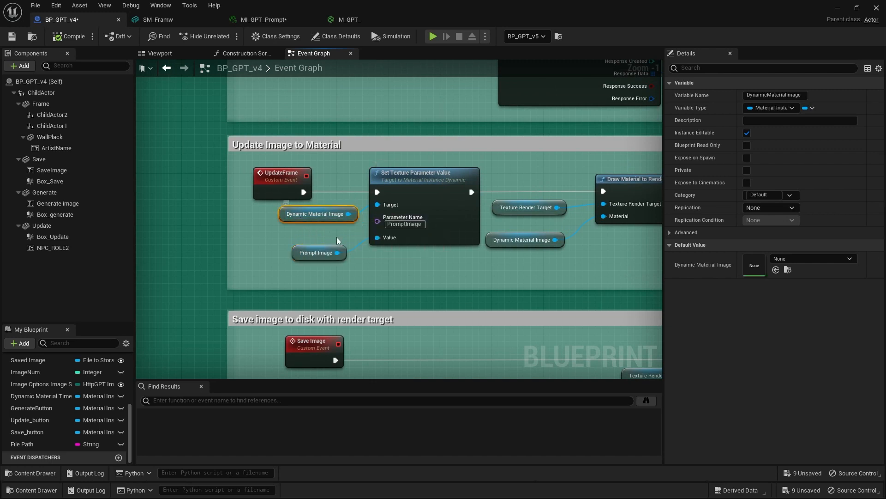
pyautogui.moveTo(454, 275); pyautogui.dragTo(178, 267, button='right')
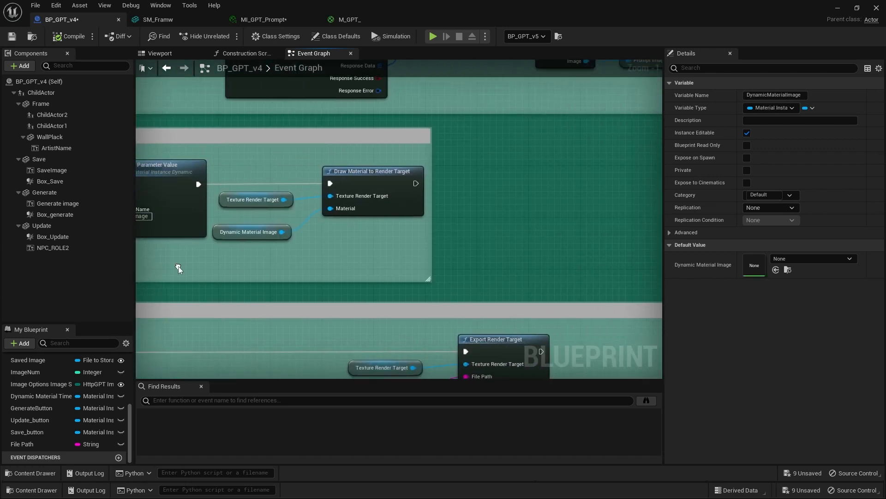
pyautogui.moveTo(225, 176)
pyautogui.mouseDown()
pyautogui.moveTo(397, 251)
pyautogui.moveTo(339, 237)
pyautogui.mouseUp()
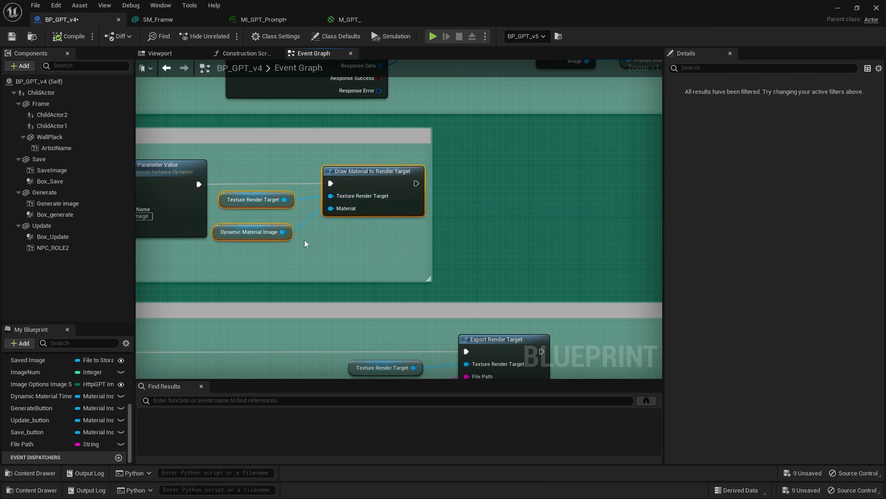
# Examine the section that saves the image to disk, following the Today and Format Text nodes to Export Render Target
pyautogui.scroll(-2, 333, 235)
pyautogui.moveTo(329, 240); pyautogui.dragTo(461, 80, button='right')
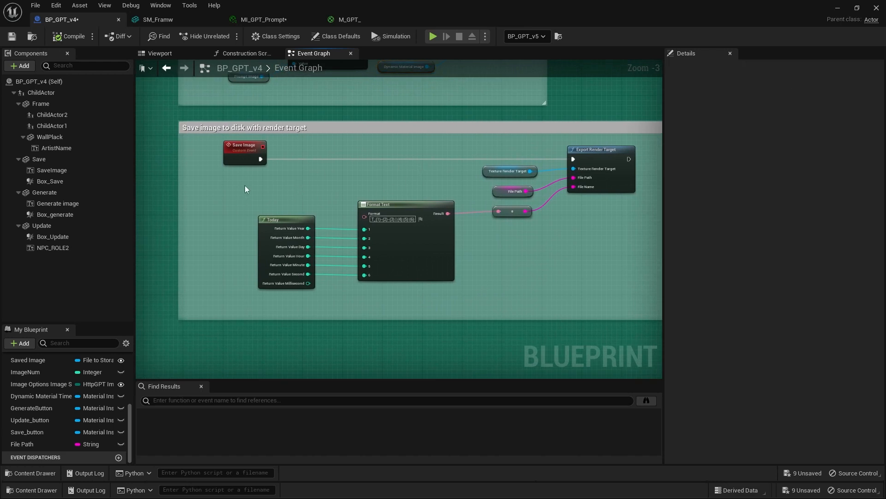
pyautogui.moveTo(244, 184); pyautogui.dragTo(479, 277)
pyautogui.moveTo(514, 276); pyautogui.dragTo(318, 276, button='right')
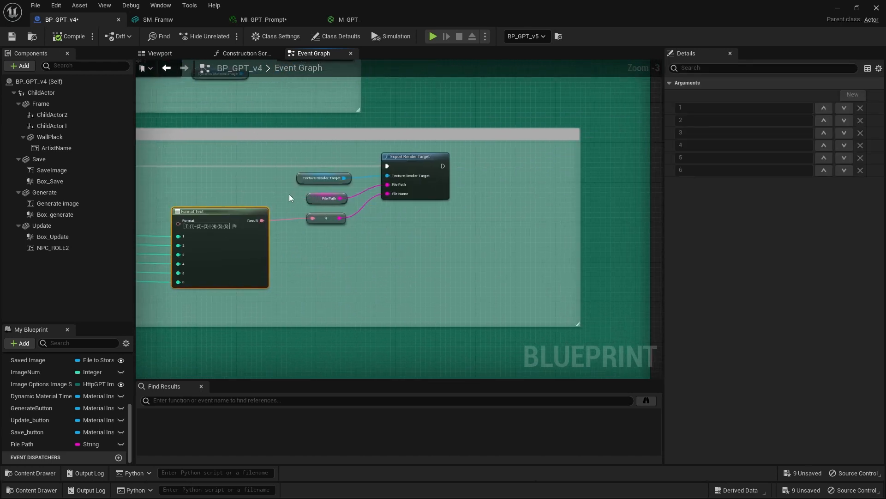
pyautogui.scroll(3, 323, 198)
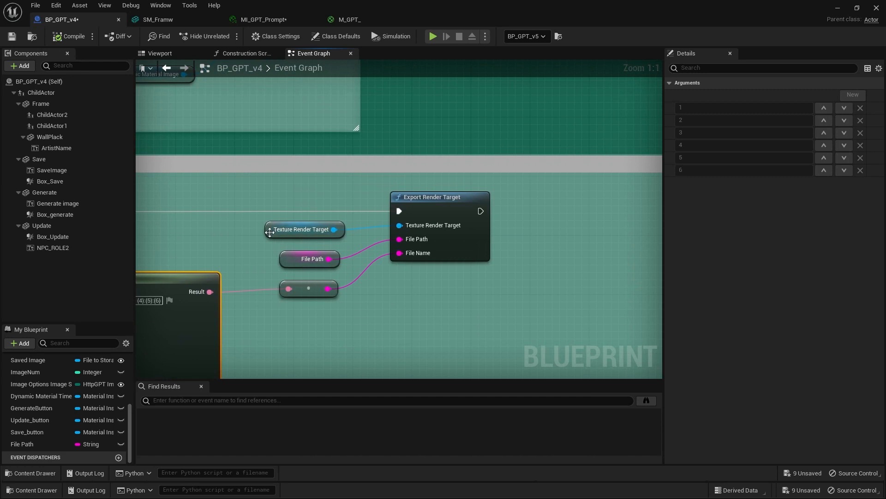
pyautogui.click(414, 231)
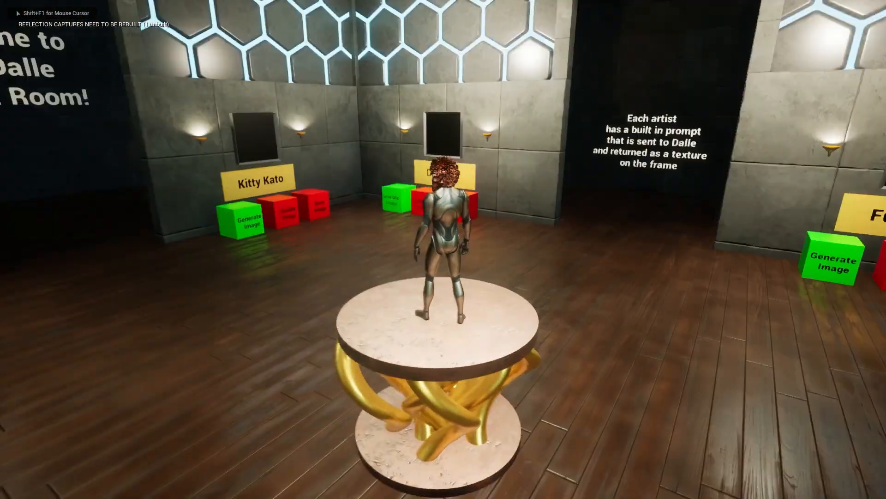
# Walk the character to the Fun Ghee frame and through its Generate Image, Update Image and Save Image boxes
pyautogui.press('w')
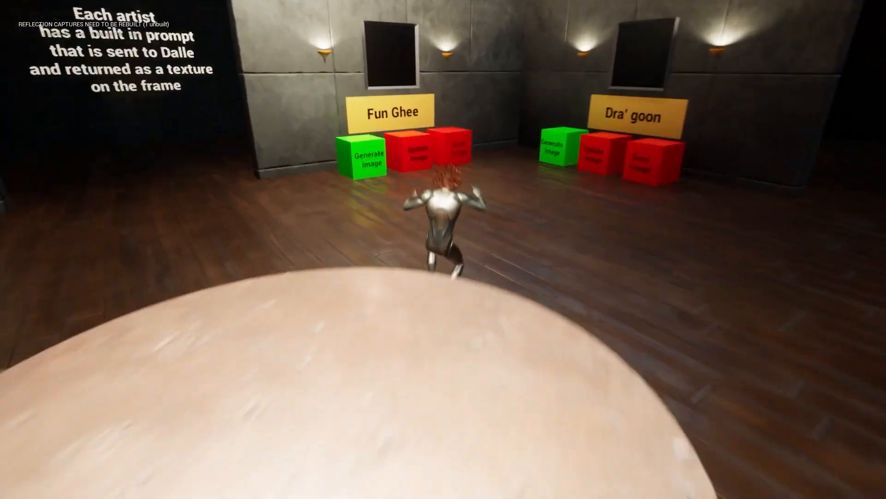
pyautogui.press('w')
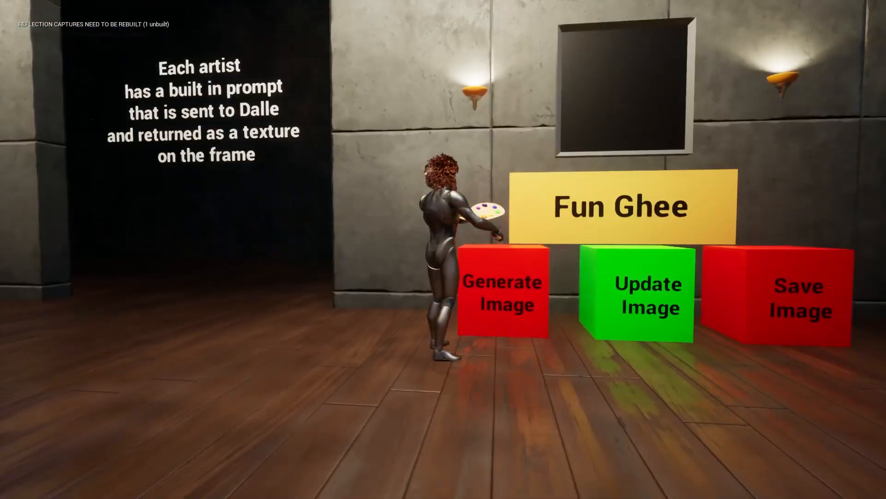
pyautogui.press('d')
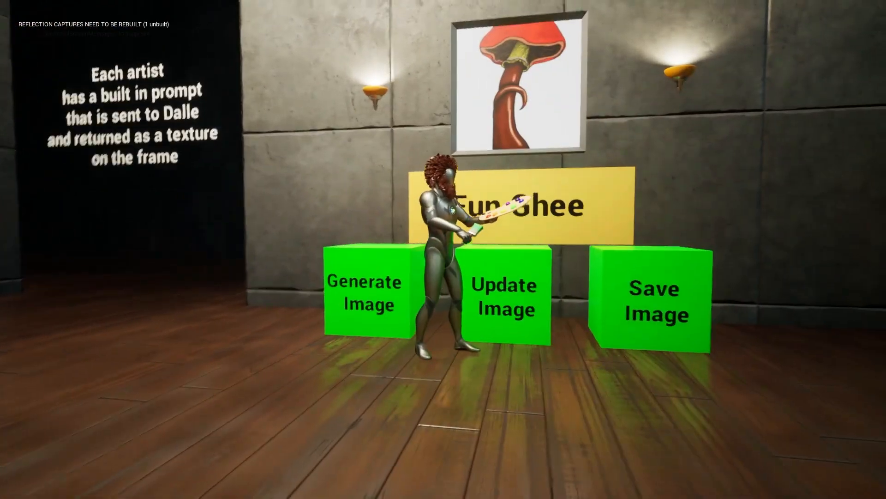
pyautogui.press('a')
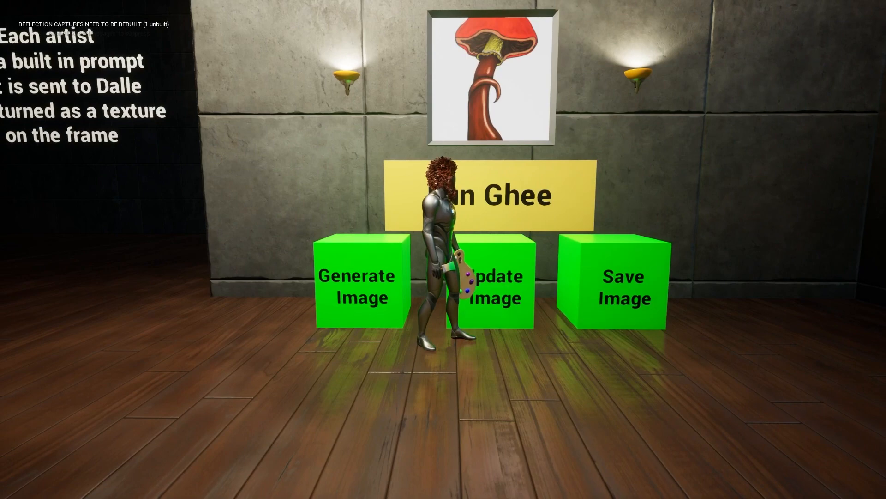
pyautogui.press('a')
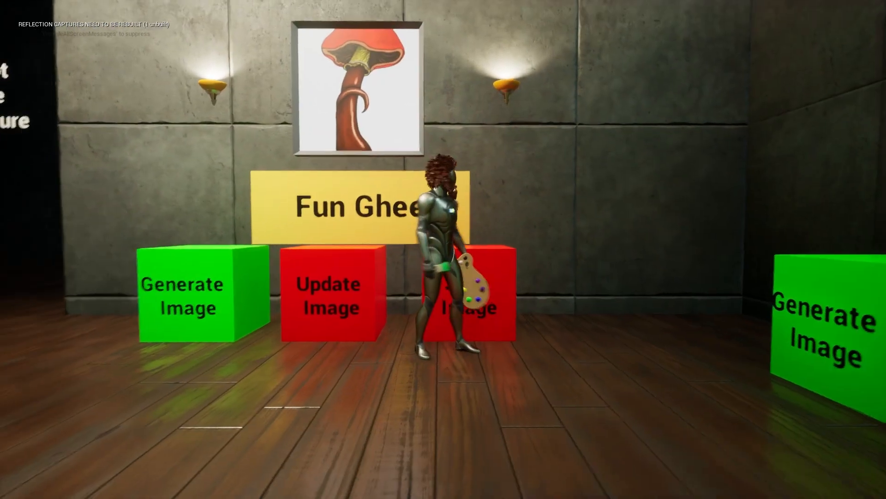
# Move the character to the Dra' goon frame and generate, update and save its image through the three boxes
pyautogui.press('s')
pyautogui.press('s')
pyautogui.press('a')
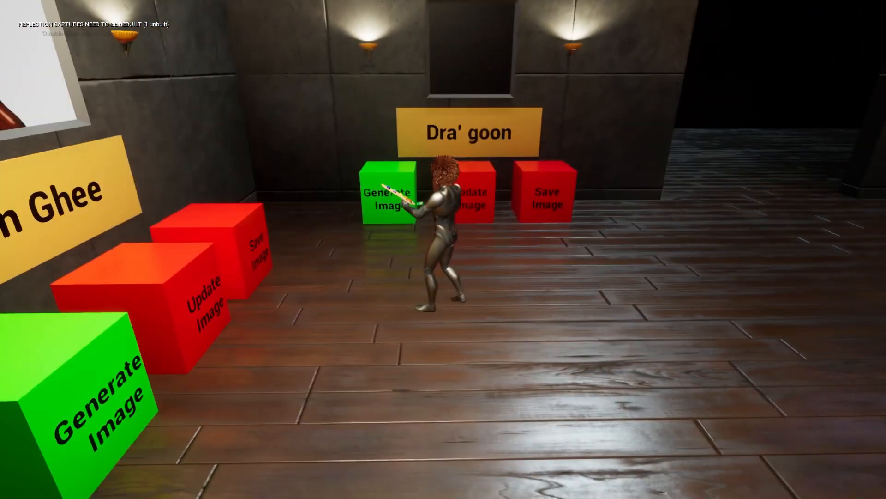
pyautogui.press('w')
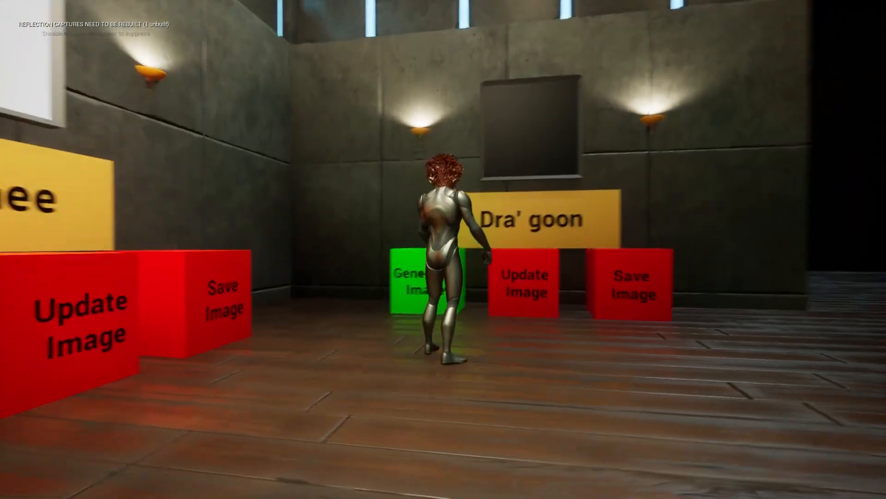
pyautogui.press('w')
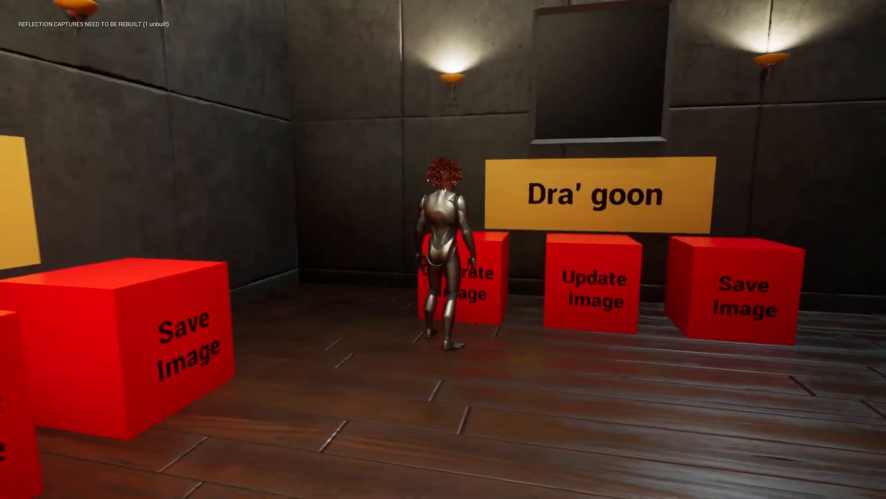
pyautogui.press('d')
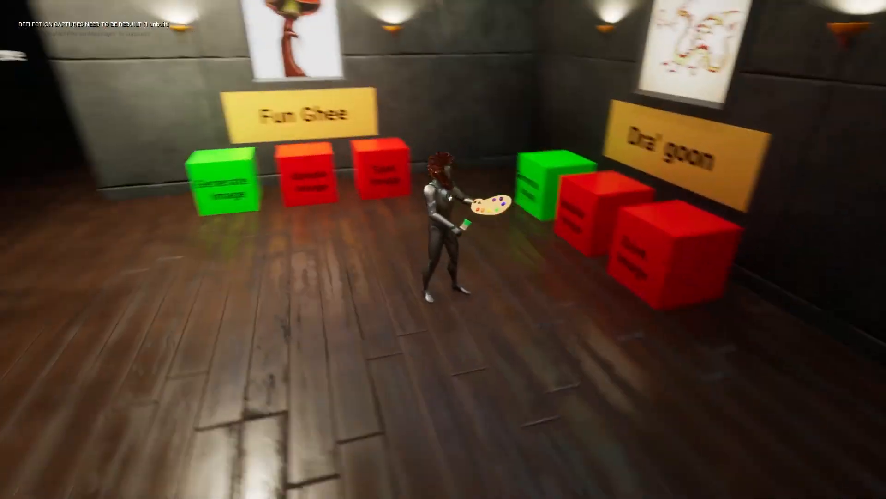
# Walk the character to the Blue Sai and Red Su frames, generating and updating the image on each
pyautogui.press('w')
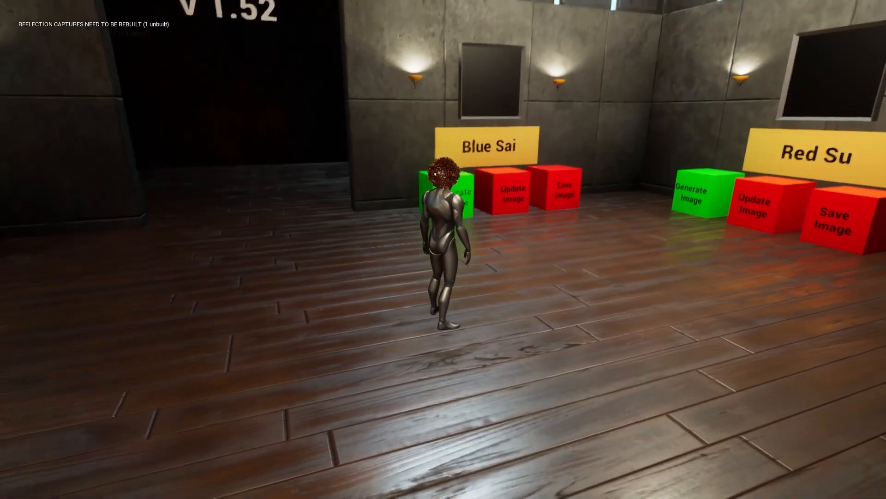
pyautogui.press('w')
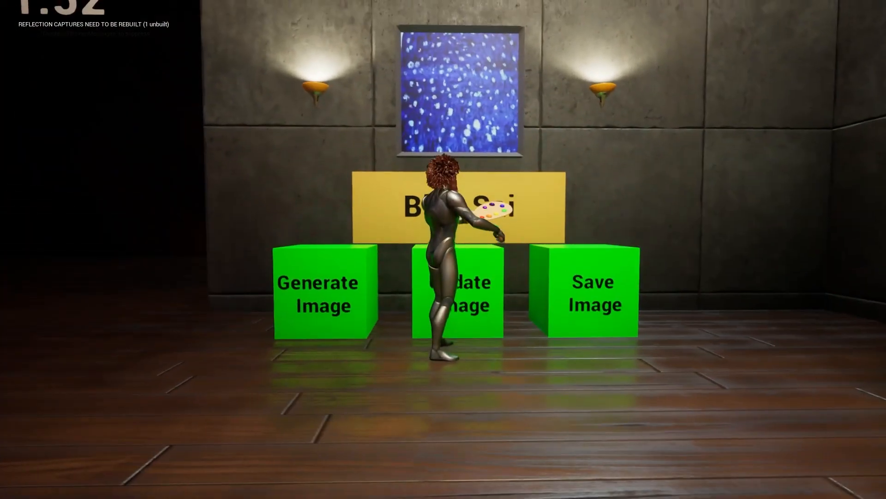
pyautogui.press('w')
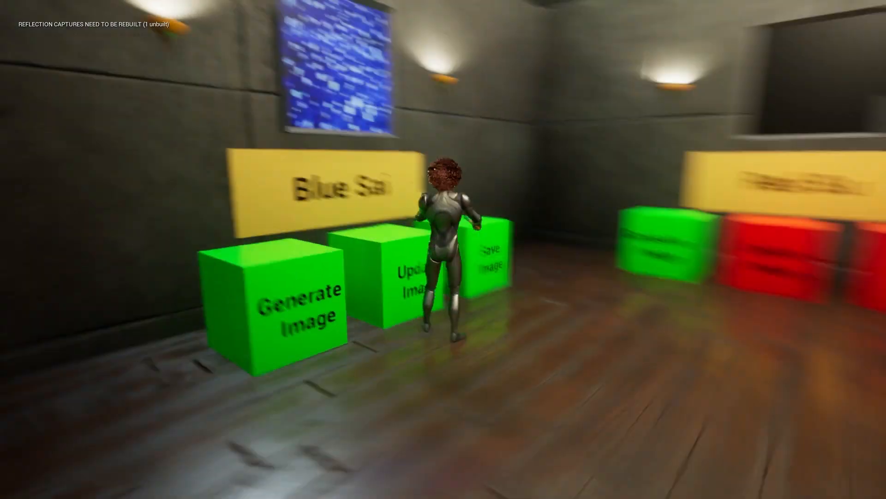
pyautogui.press('w')
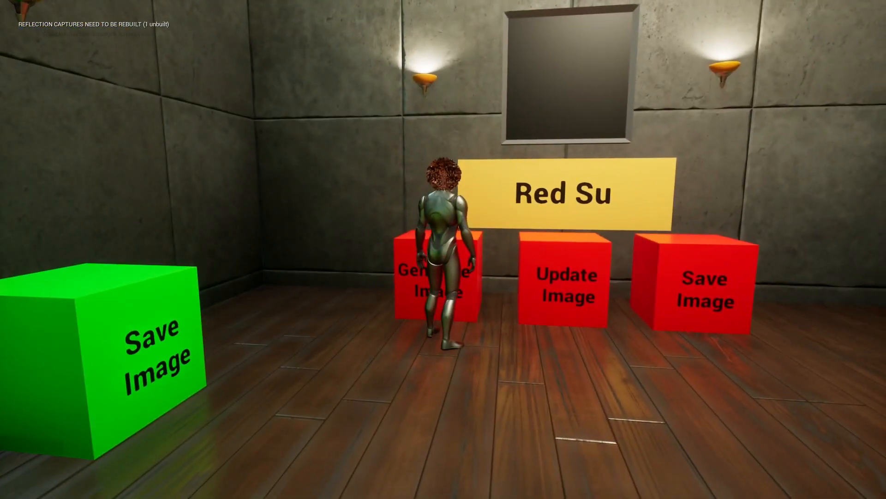
pyautogui.press('s')
pyautogui.press('d')
pyautogui.press('w')
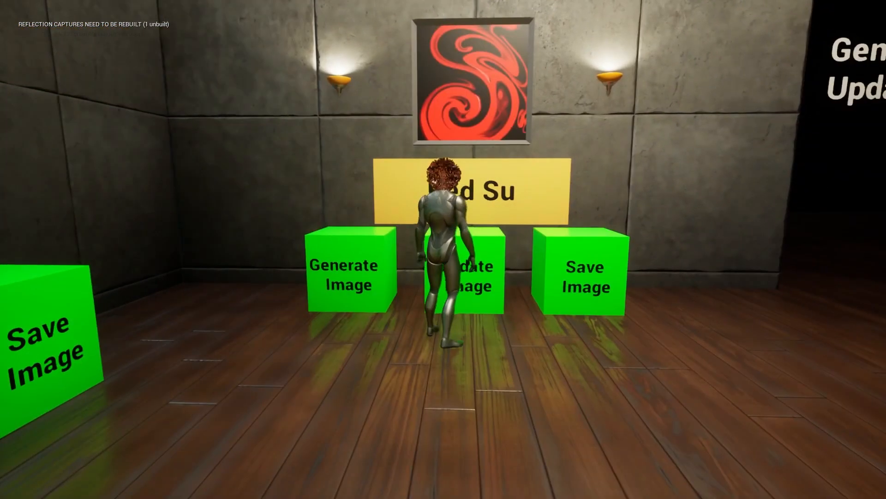
pyautogui.press('s')
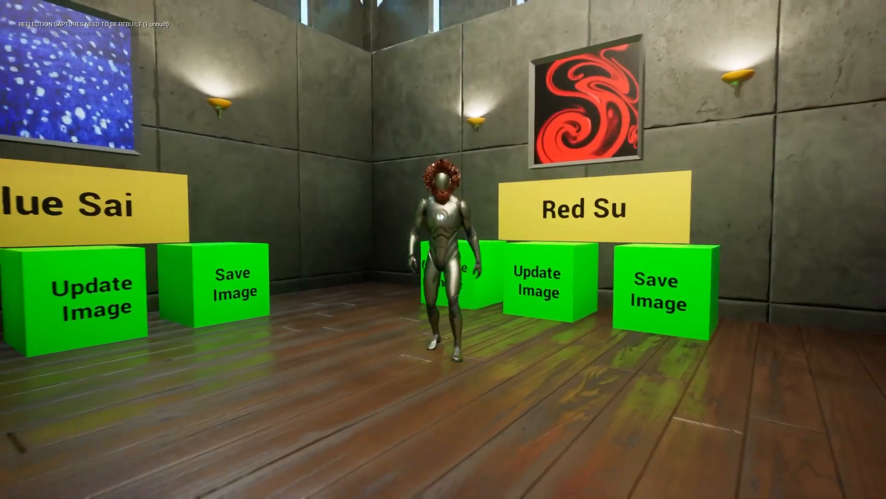
pyautogui.press('w')
pyautogui.press('s')
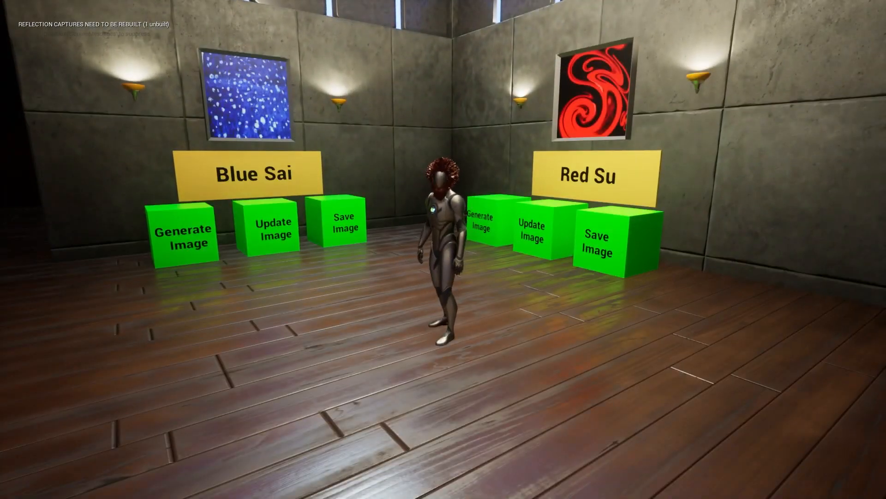